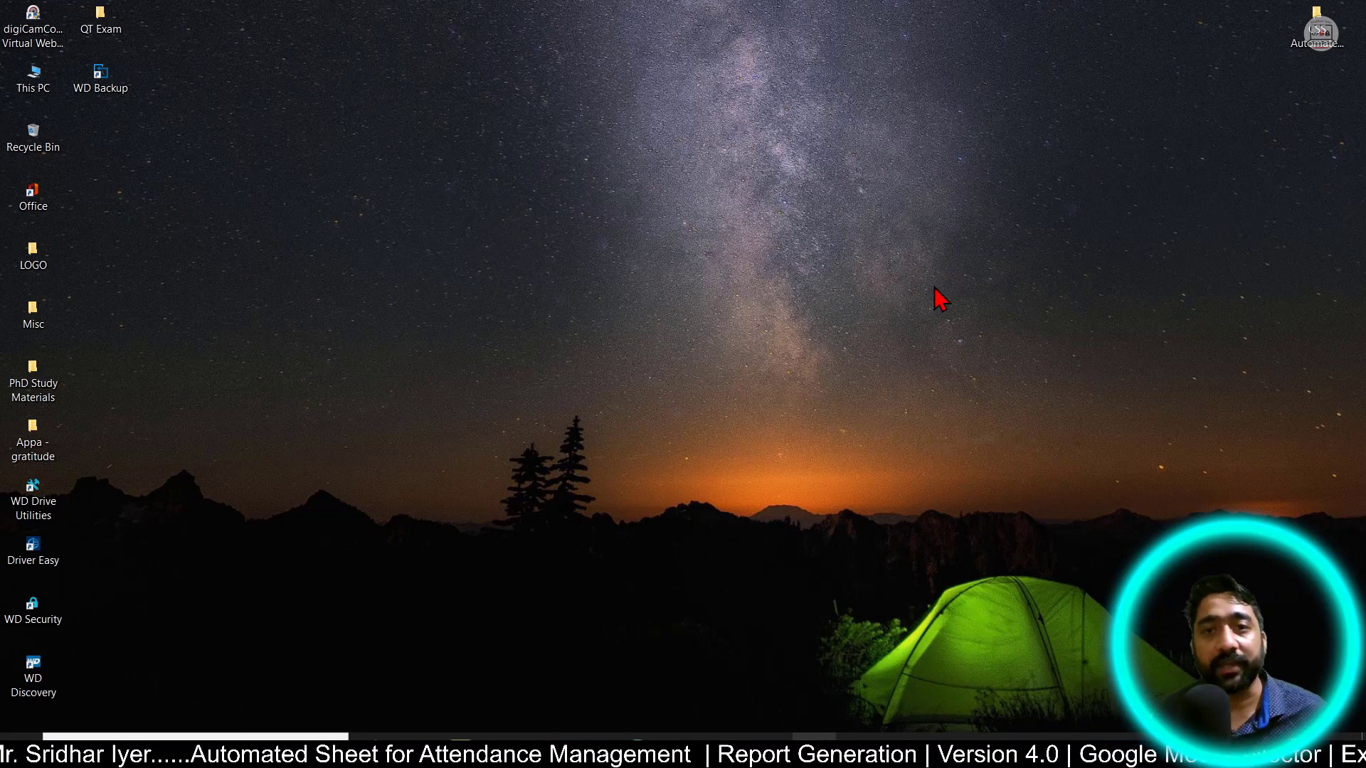
Switch to the attendance workbook in Excel and review the Student Attendance sheet's header and first lecture columns
click(776, 737)
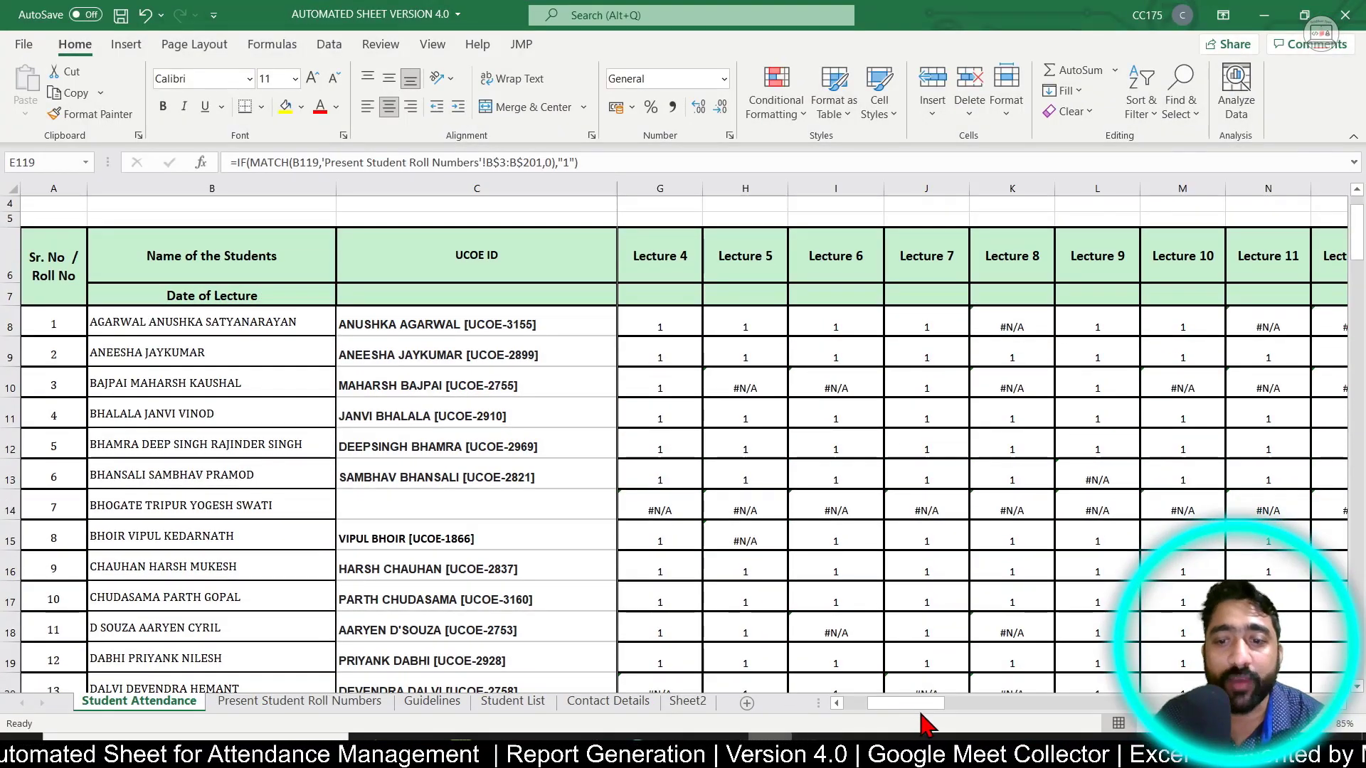
drag(889, 702, 838, 707)
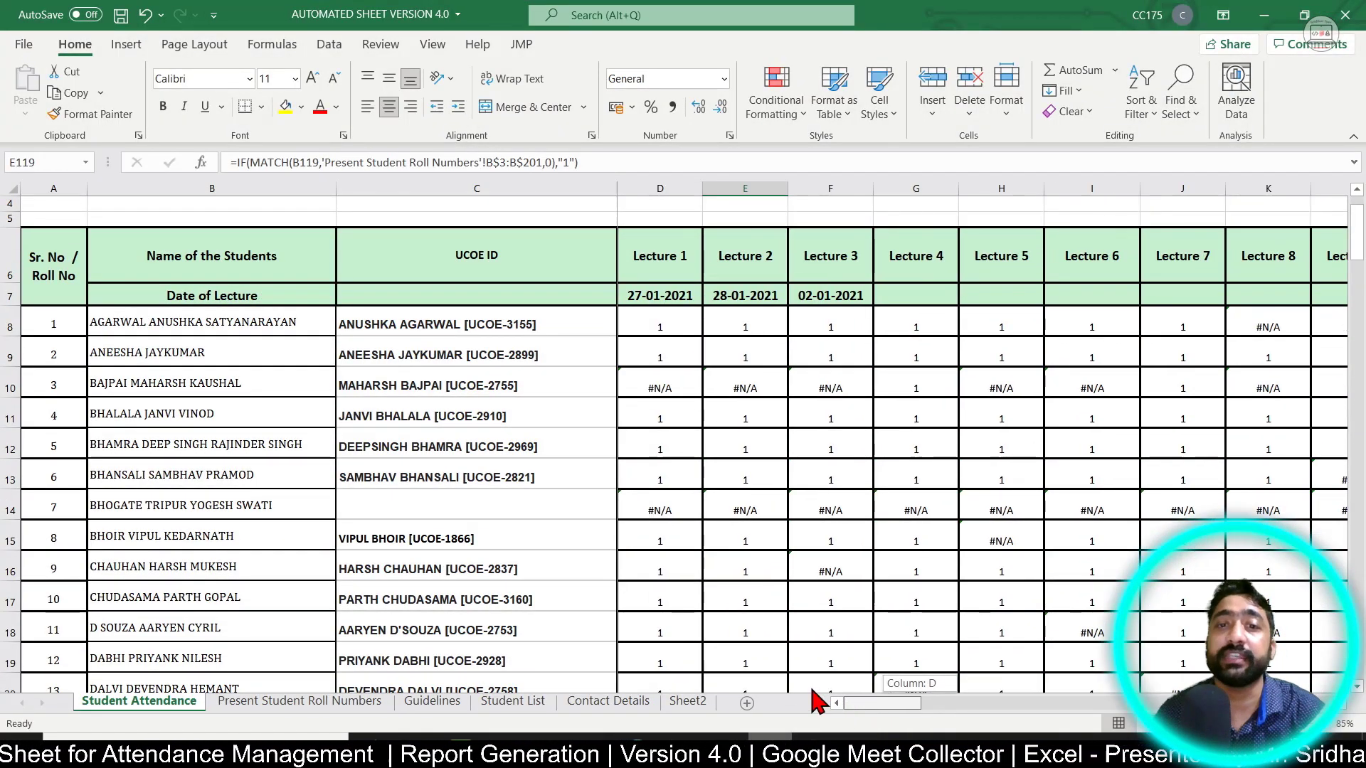
scroll(882, 523, up, 1)
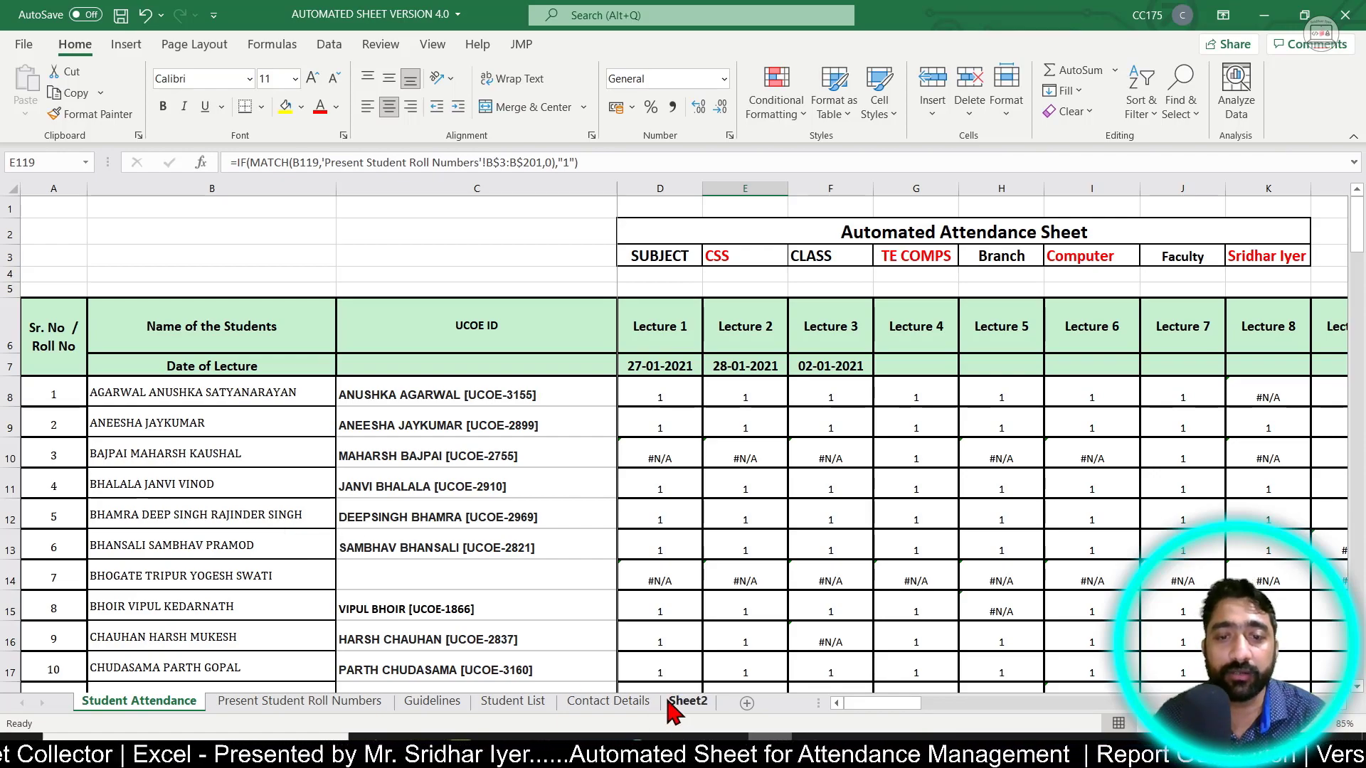
scroll(825, 636, down, 1)
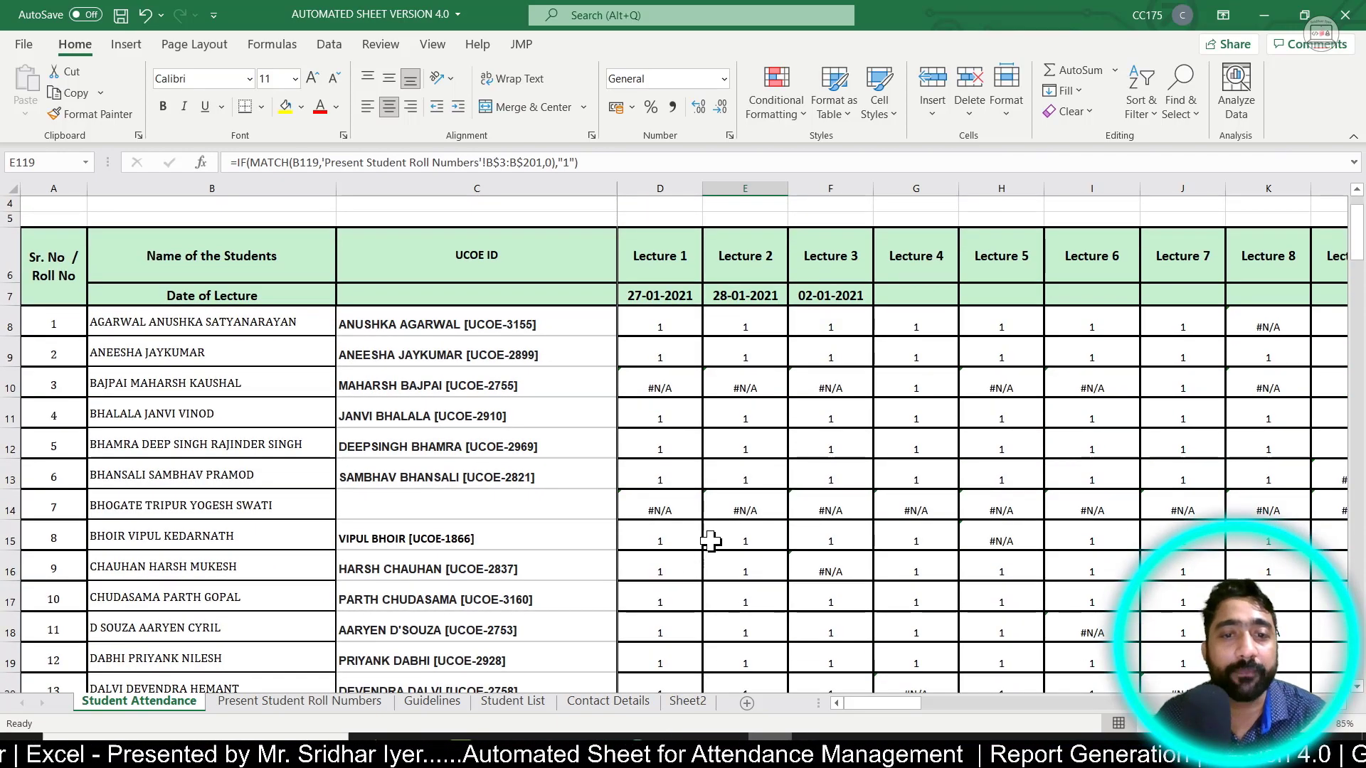
scroll(785, 644, down, 1)
scroll(313, 387, up, 2)
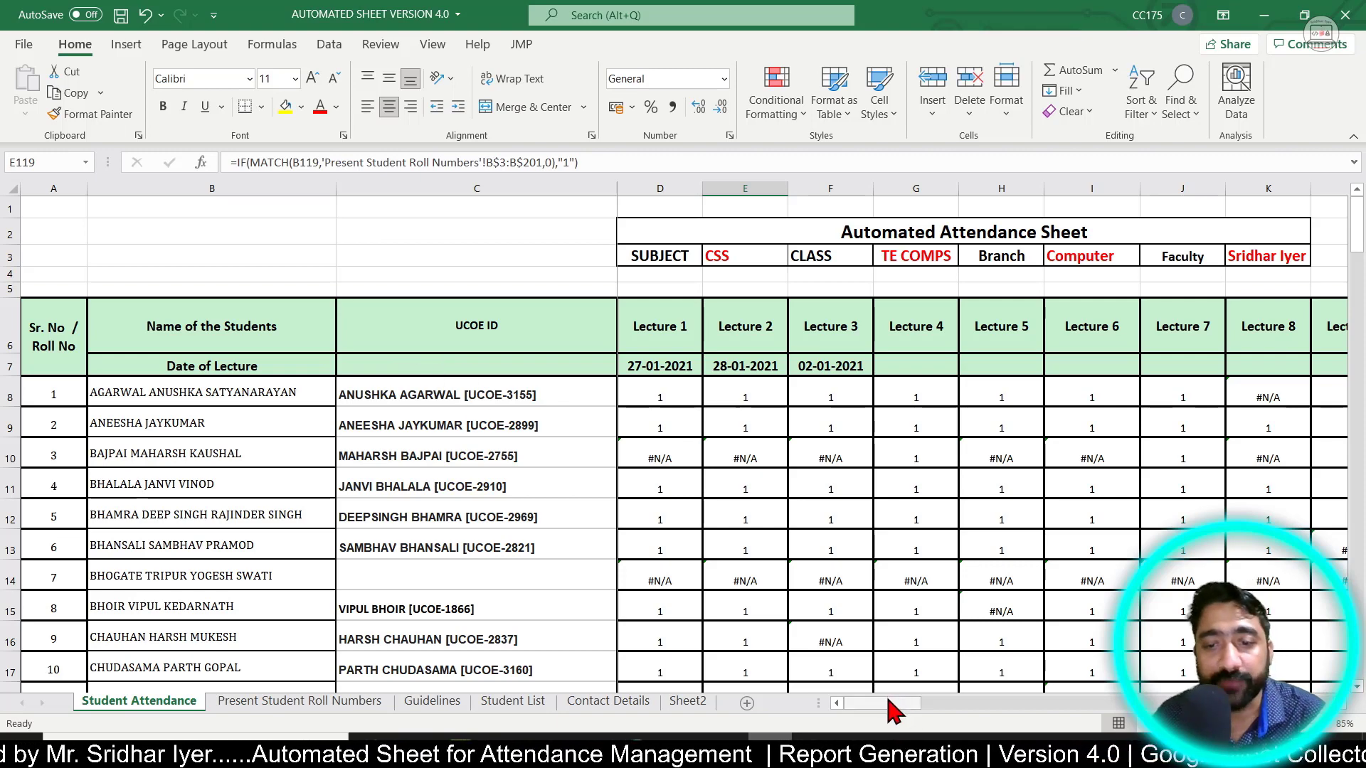
Inspect the first student's Lecture 18 formula in U8 and highlight that student's entire attendance row
drag(886, 703, 1055, 720)
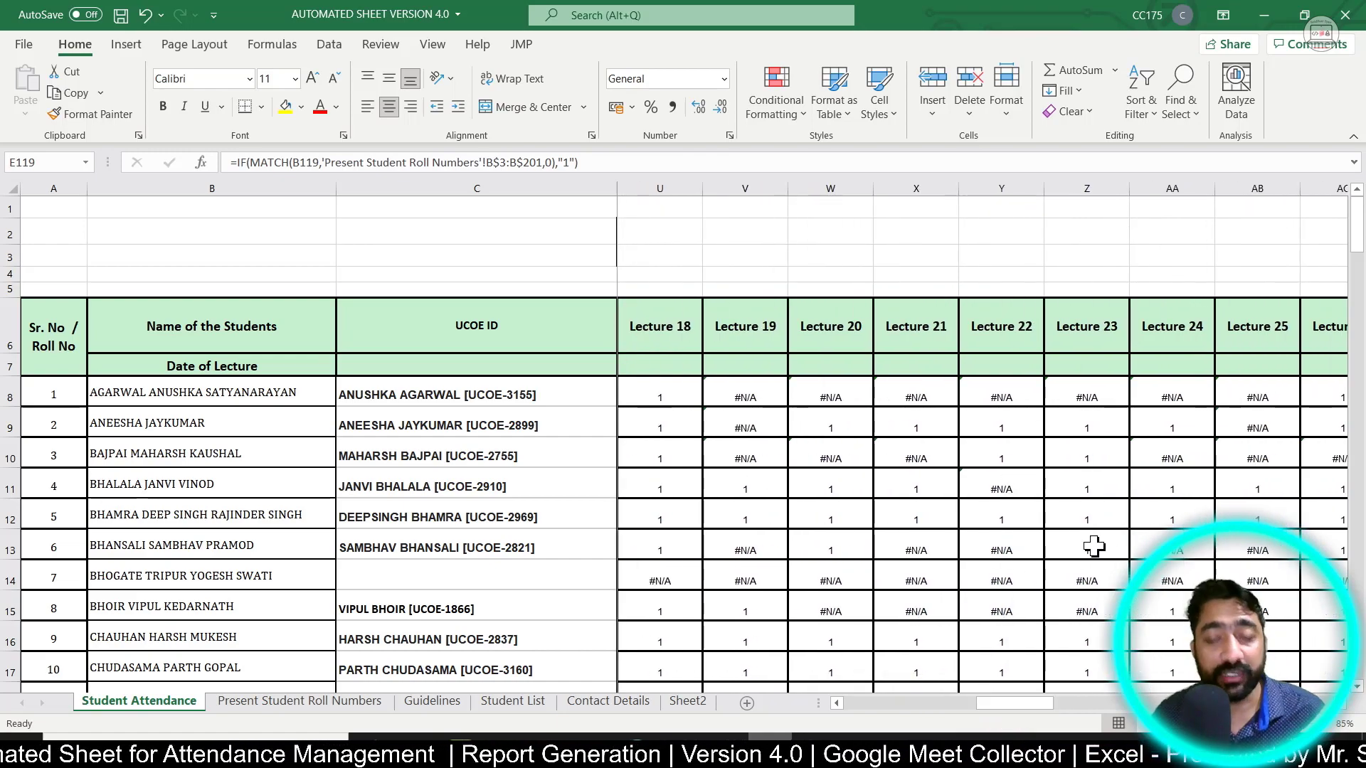
ctrl+scroll(1094, 546, up, 3)
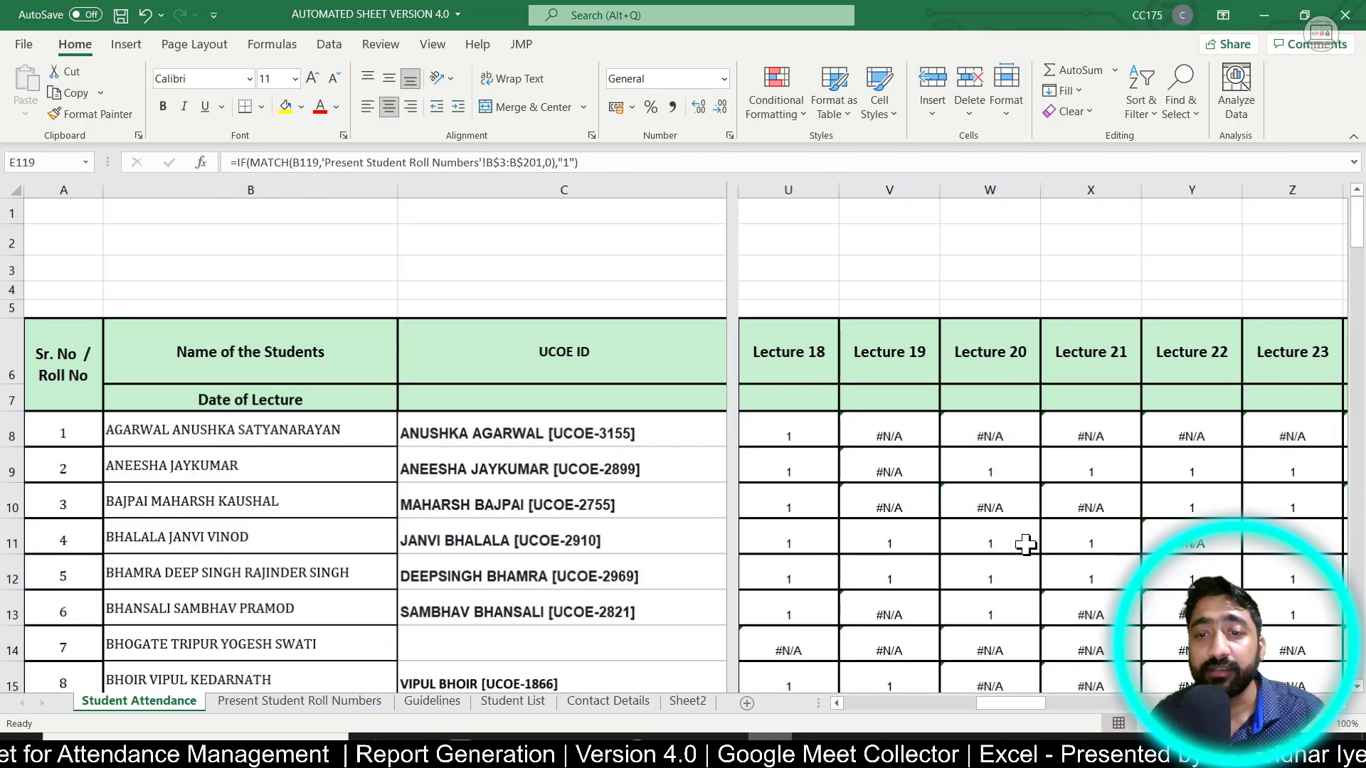
ctrl+scroll(1025, 545, down, 3)
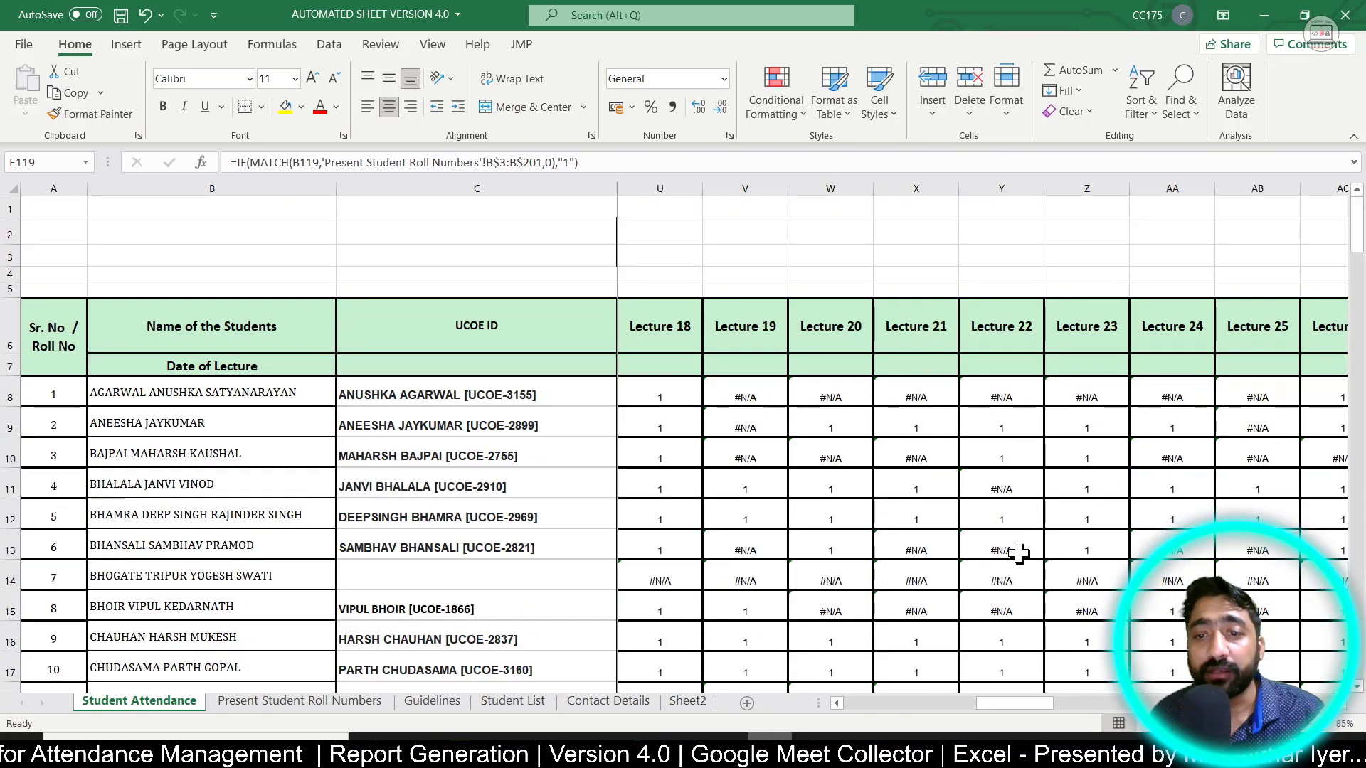
click(668, 394)
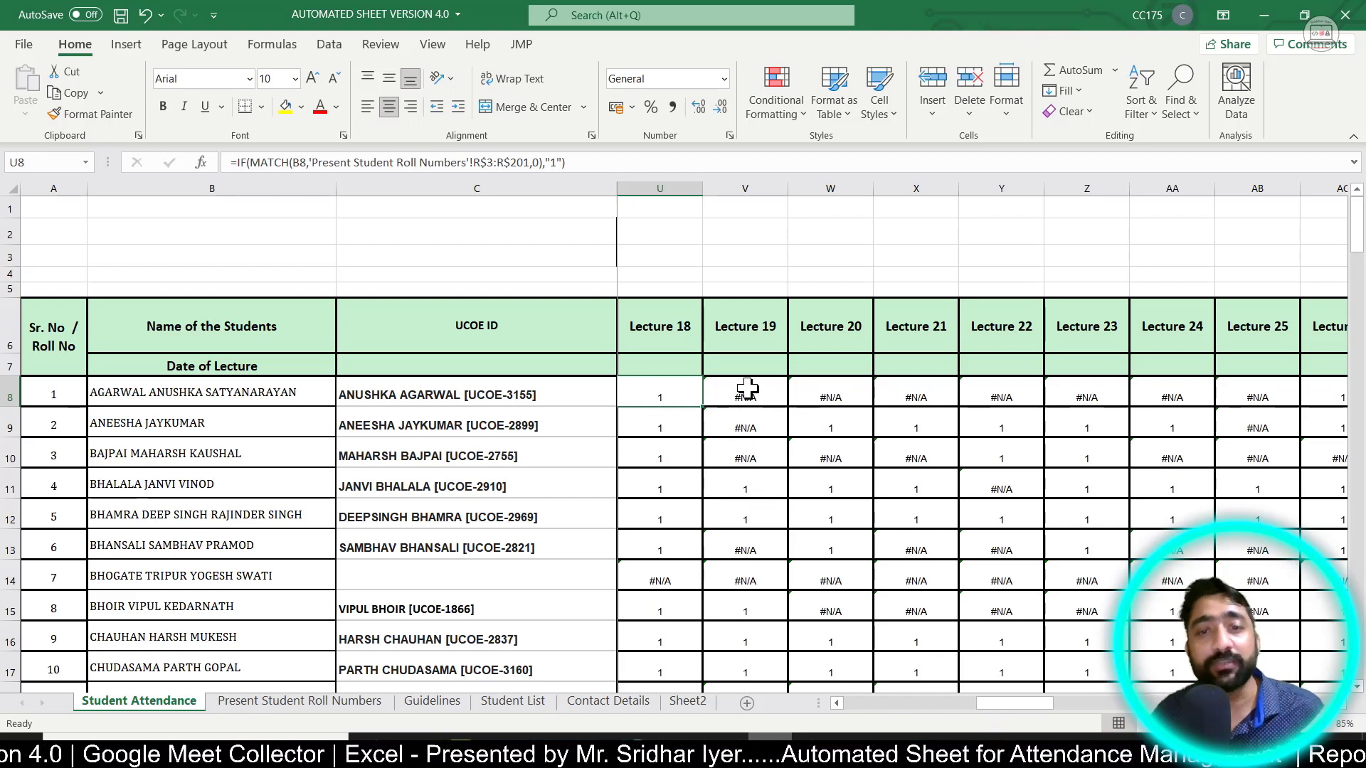
click(9, 393)
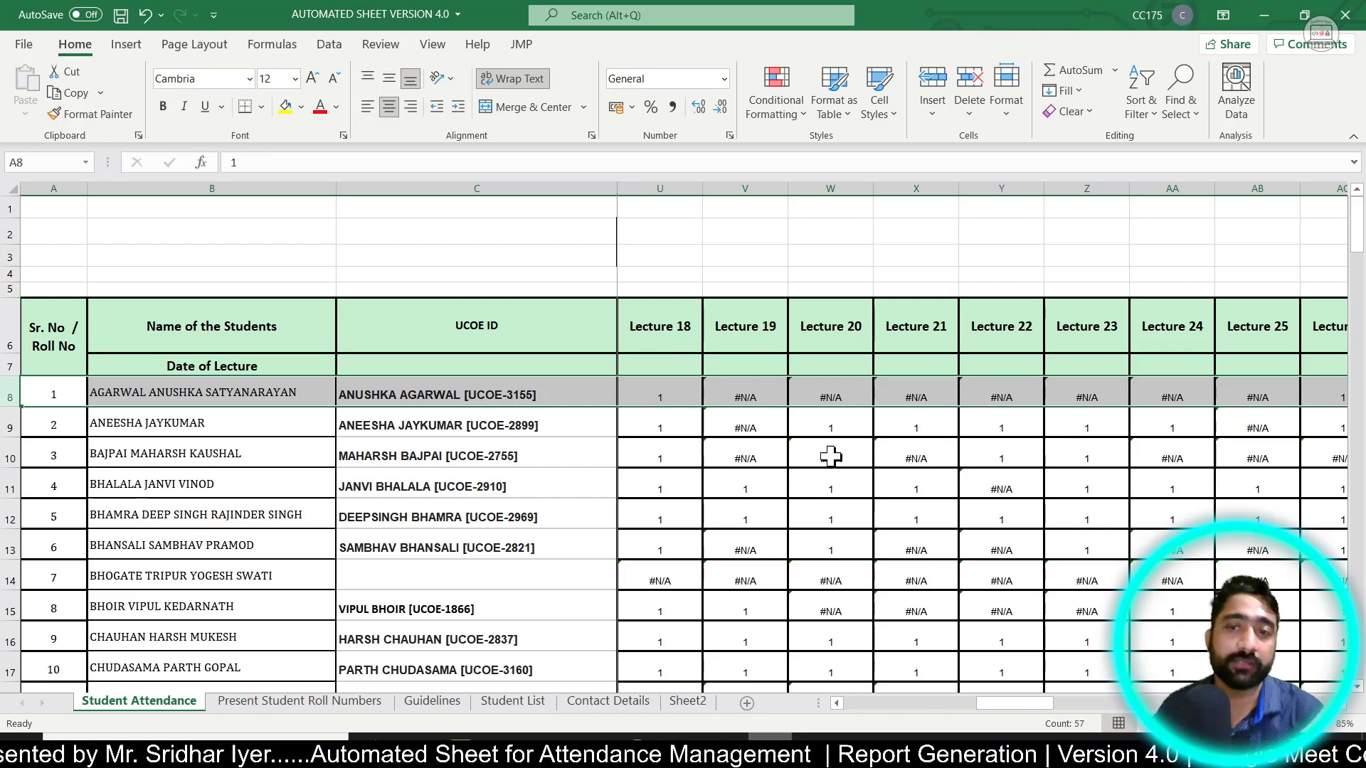
Examine the Lectures Conducted and Percentage of Attendance Till Date columns, including the count formula in BD8
drag(1003, 706, 1133, 720)
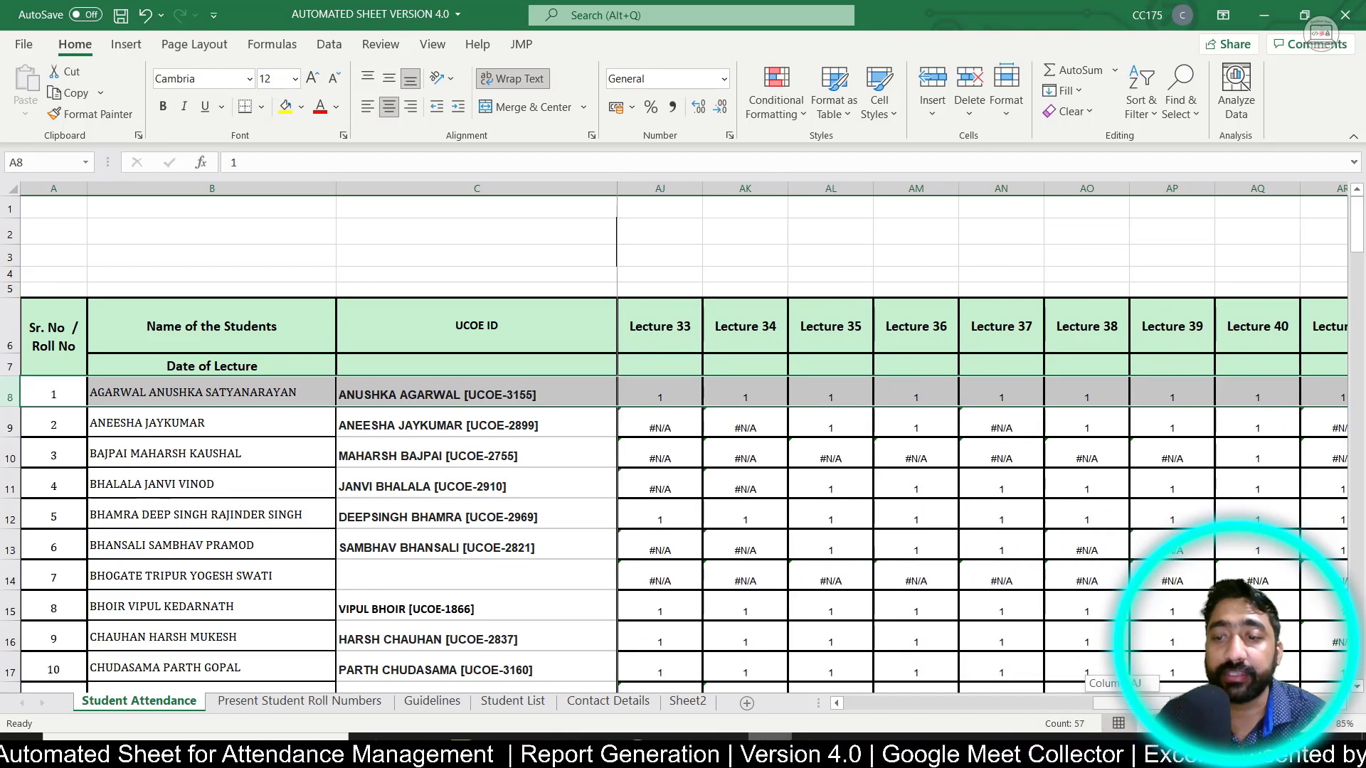
drag(1120, 702, 1136, 703)
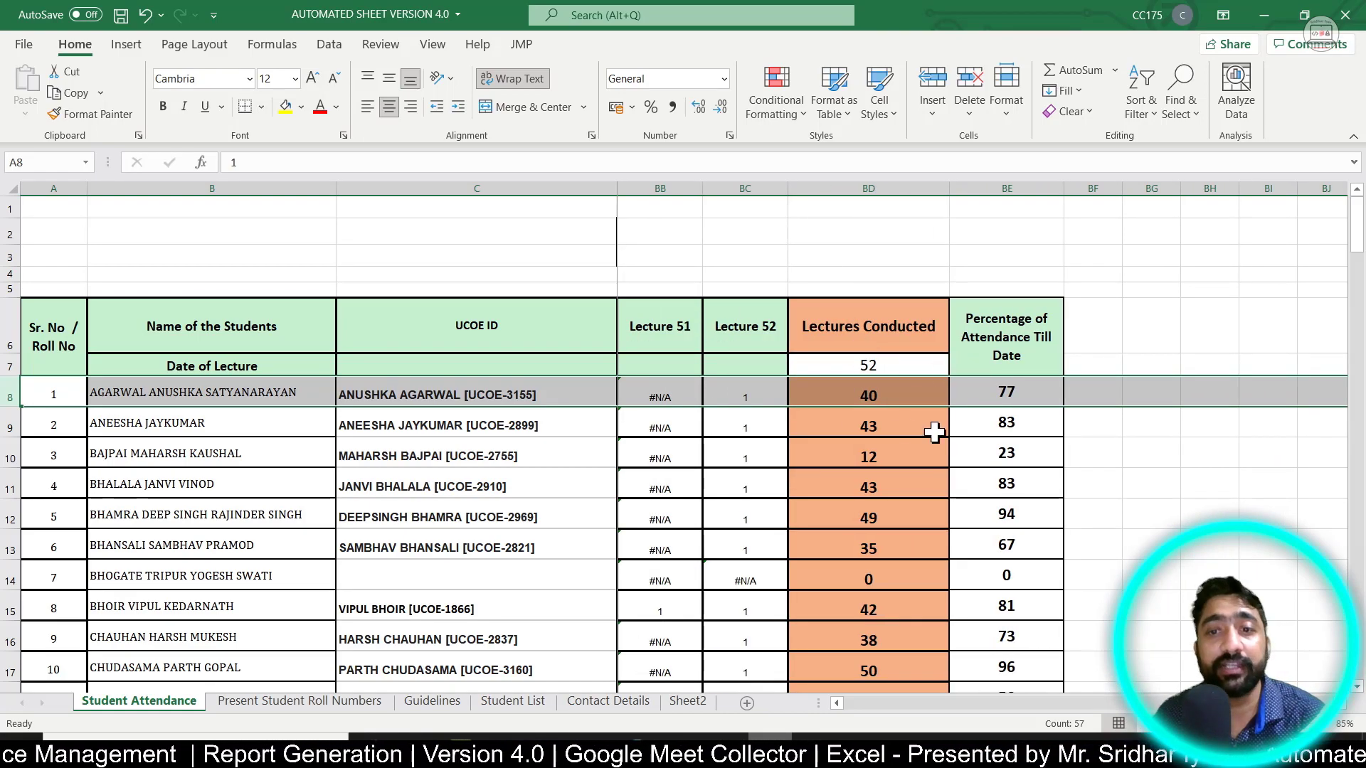
click(910, 425)
click(898, 398)
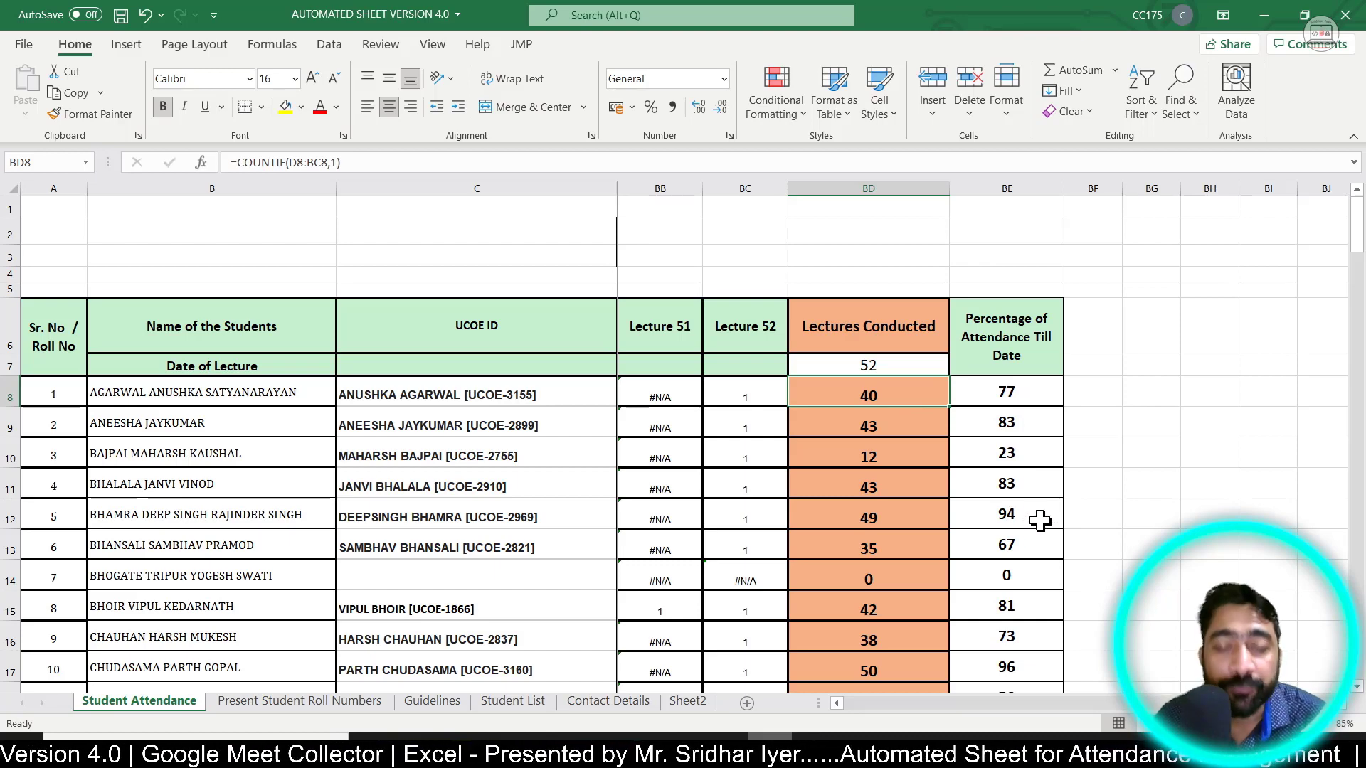
scroll(1095, 510, down, 2)
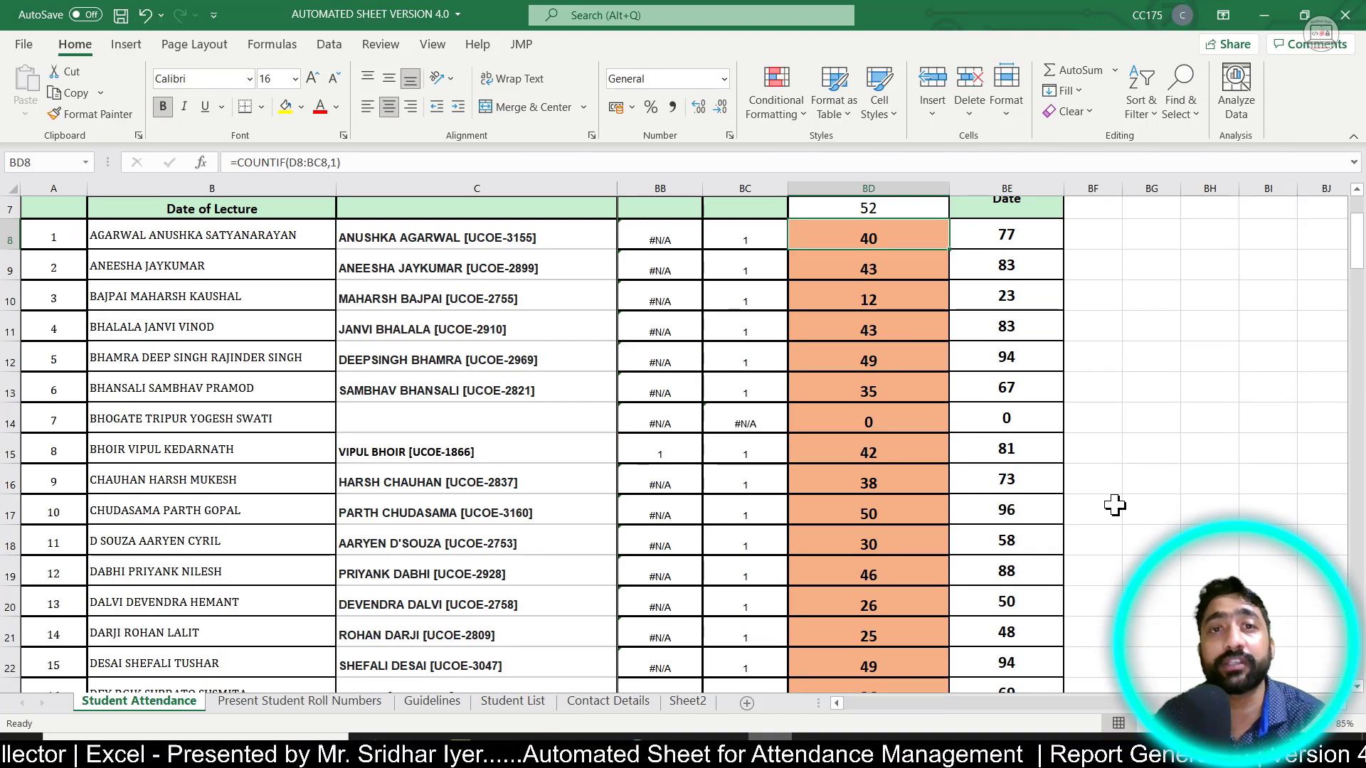
scroll(1114, 506, up, 2)
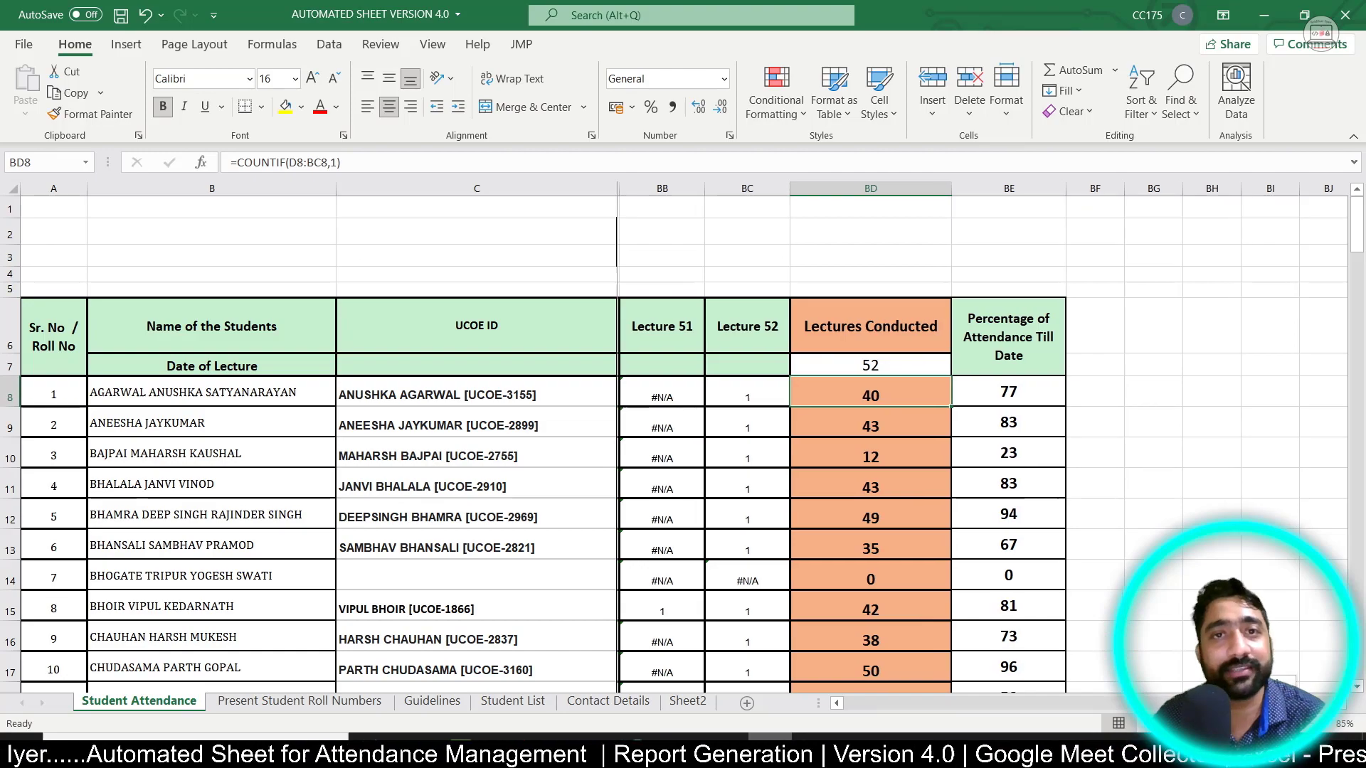
Review the student rows around Lecture 33, and examine the lecture-wise lists on the Present Student Roll Numbers sheet
scroll(1067, 438, left, 5)
scroll(624, 543, left, 4)
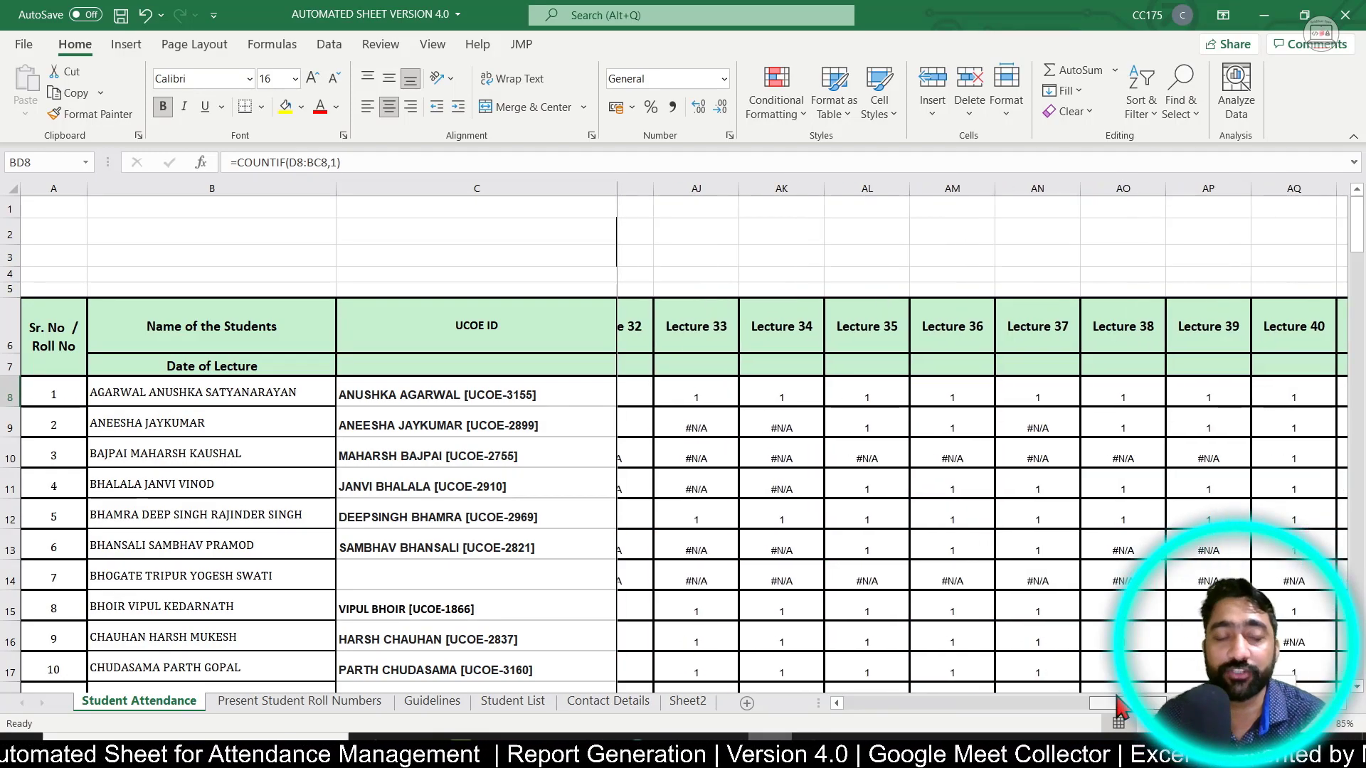
scroll(624, 543, down, 1)
scroll(397, 601, down, 4)
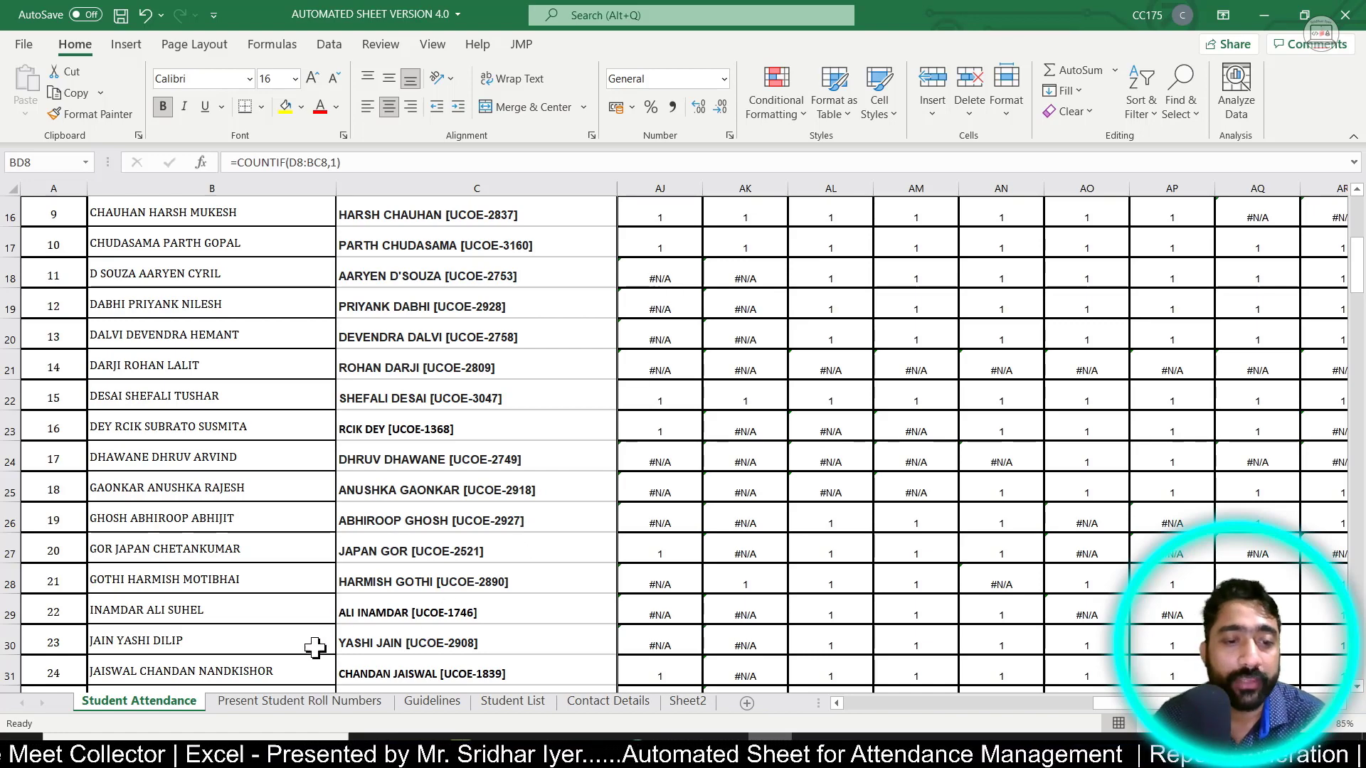
click(274, 704)
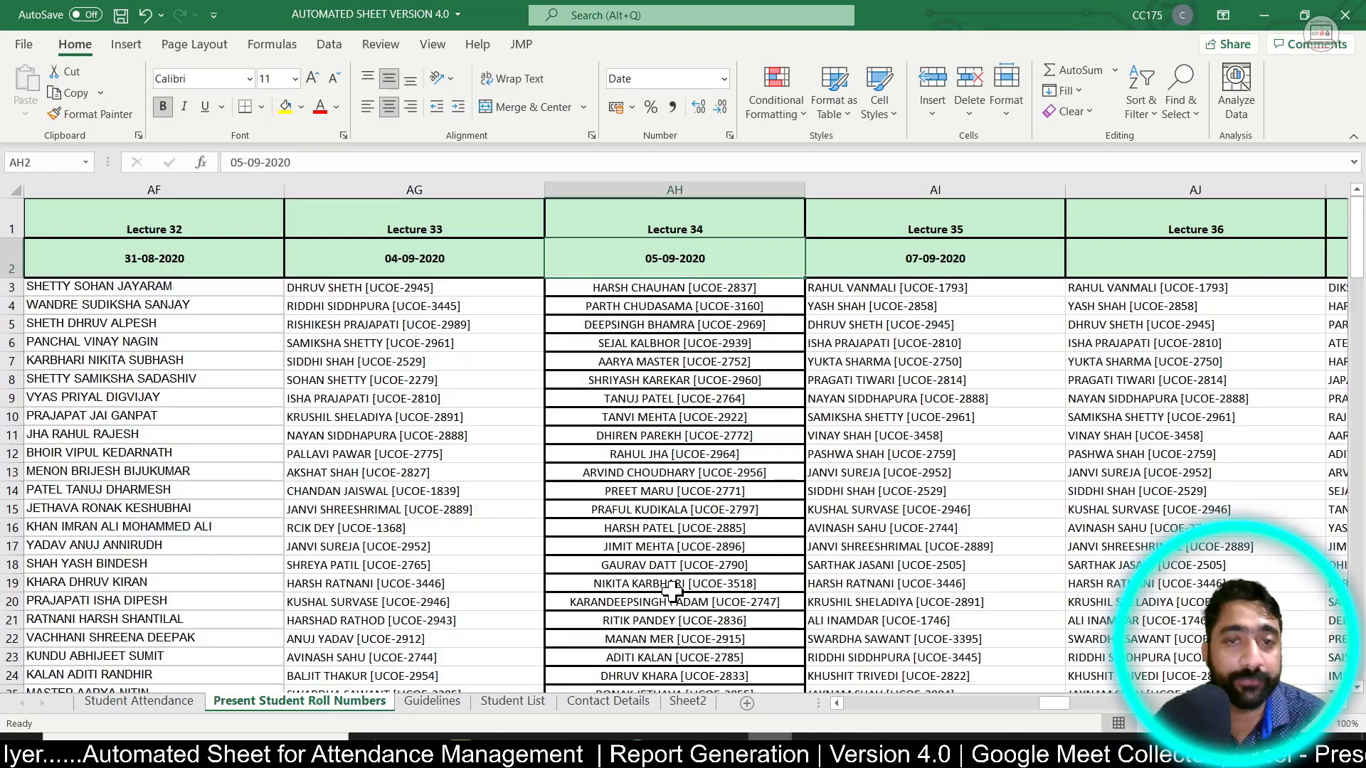
drag(1063, 708, 1064, 706)
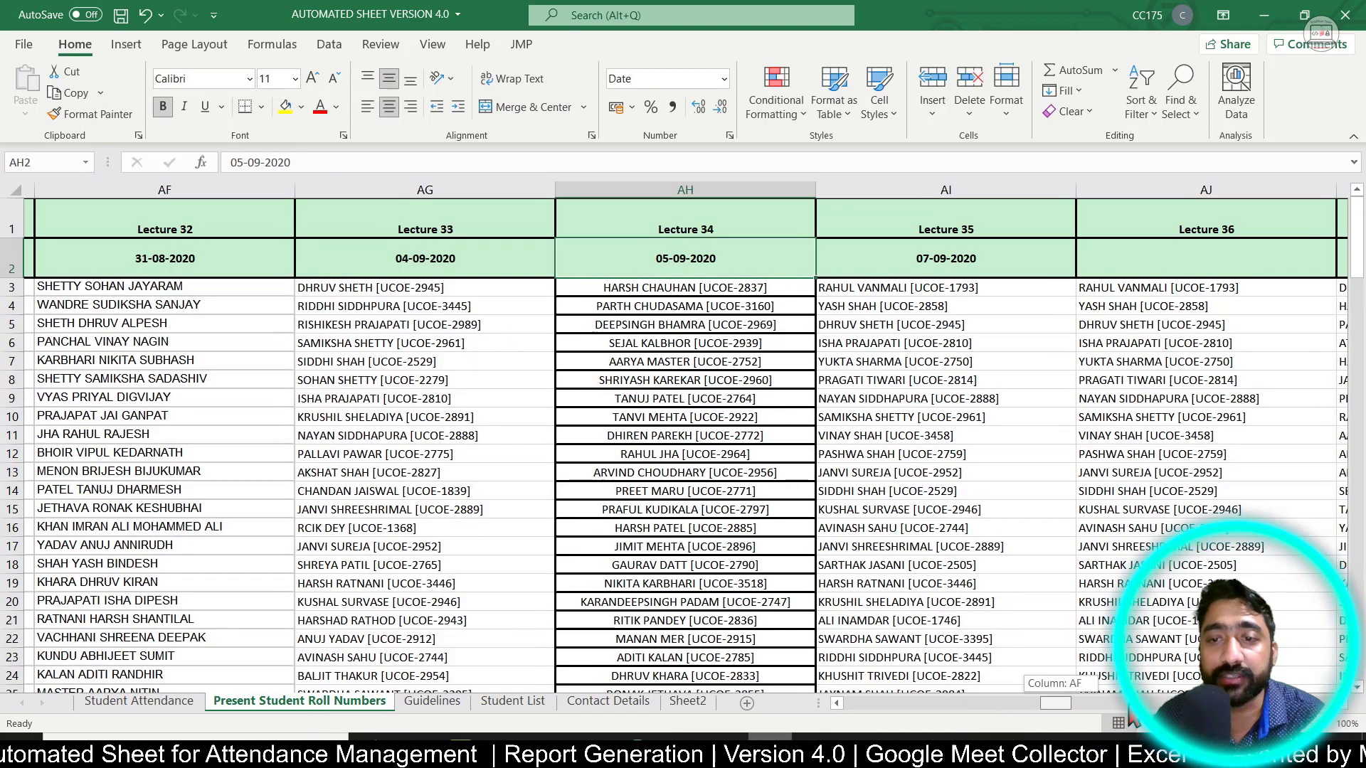
drag(1152, 703, 1123, 700)
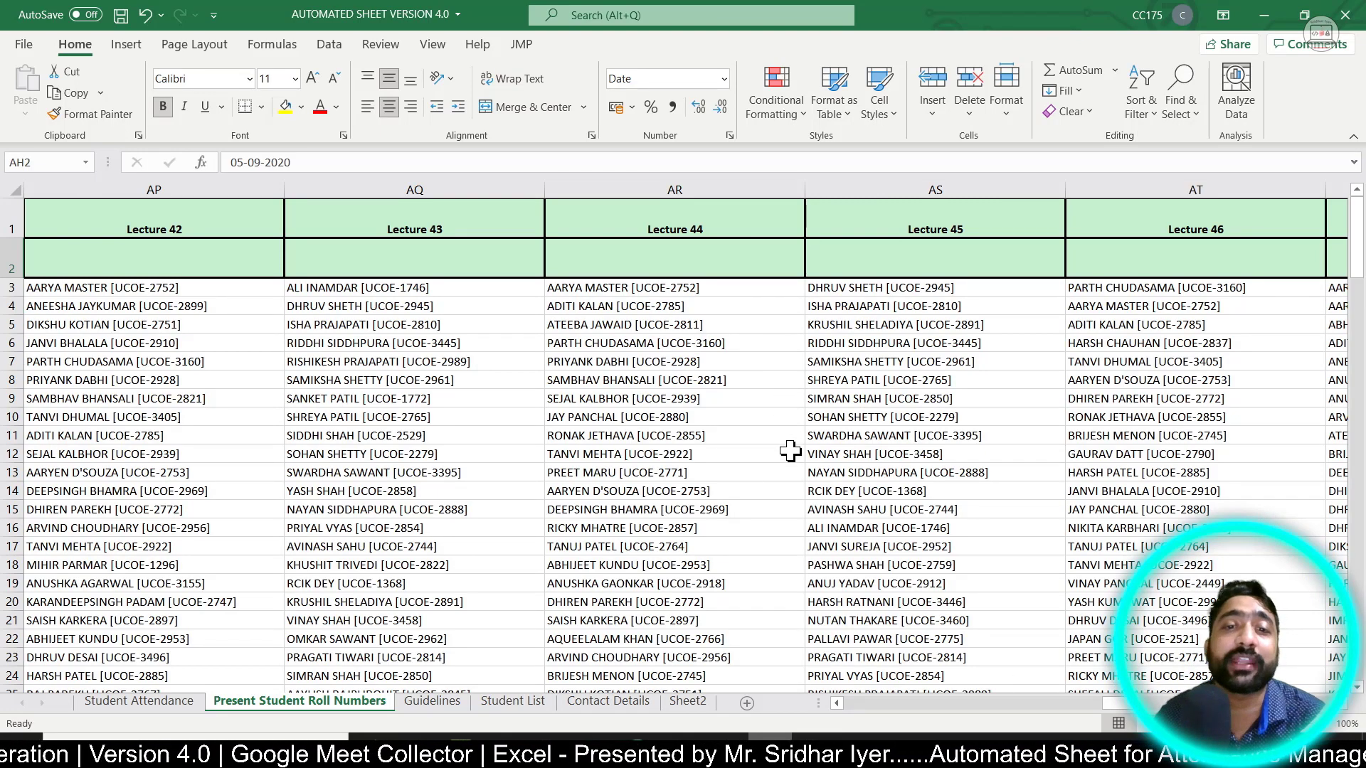
Return to the Student Attendance sheet and examine the full Lecture 37 formula in AN8, leaving it unedited
click(139, 701)
scroll(651, 505, up, 5)
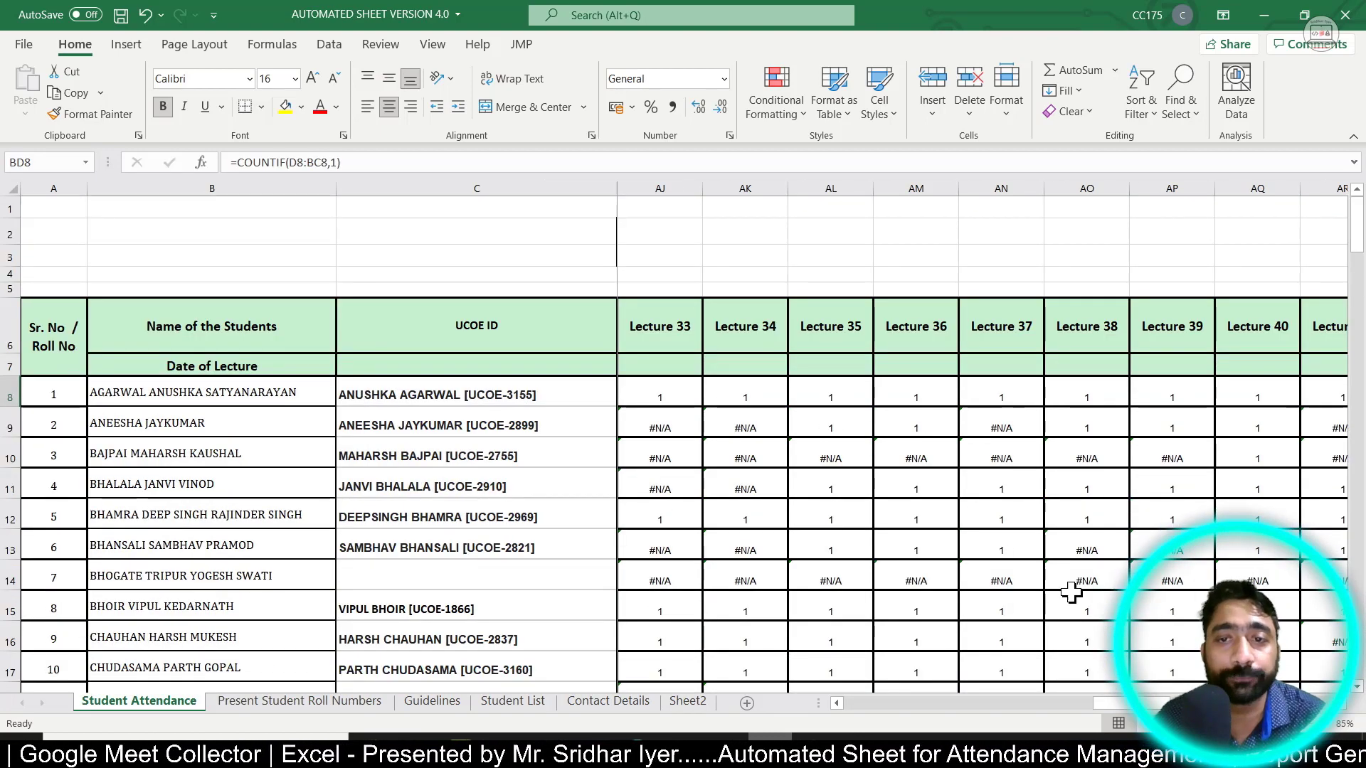
click(1002, 394)
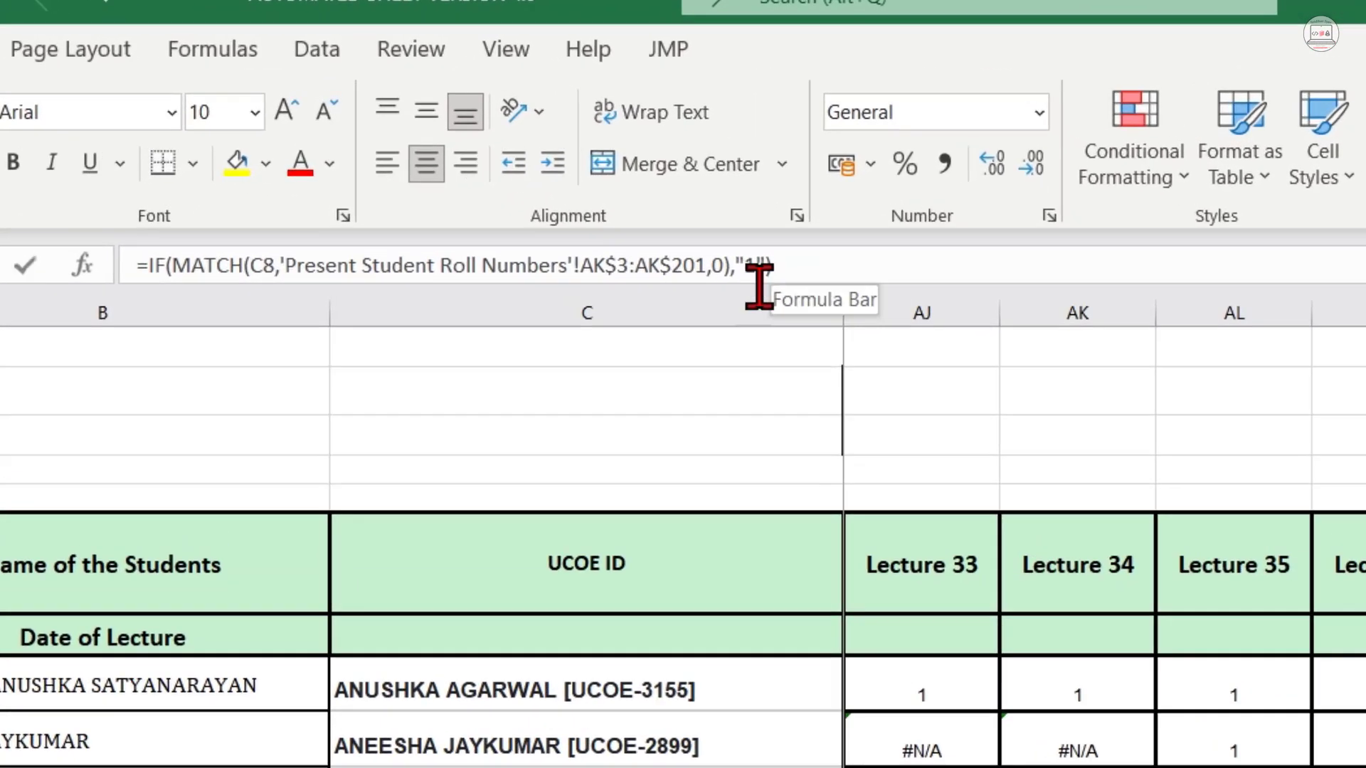
drag(582, 163, 275, 168)
drag(218, 283, 92, 275)
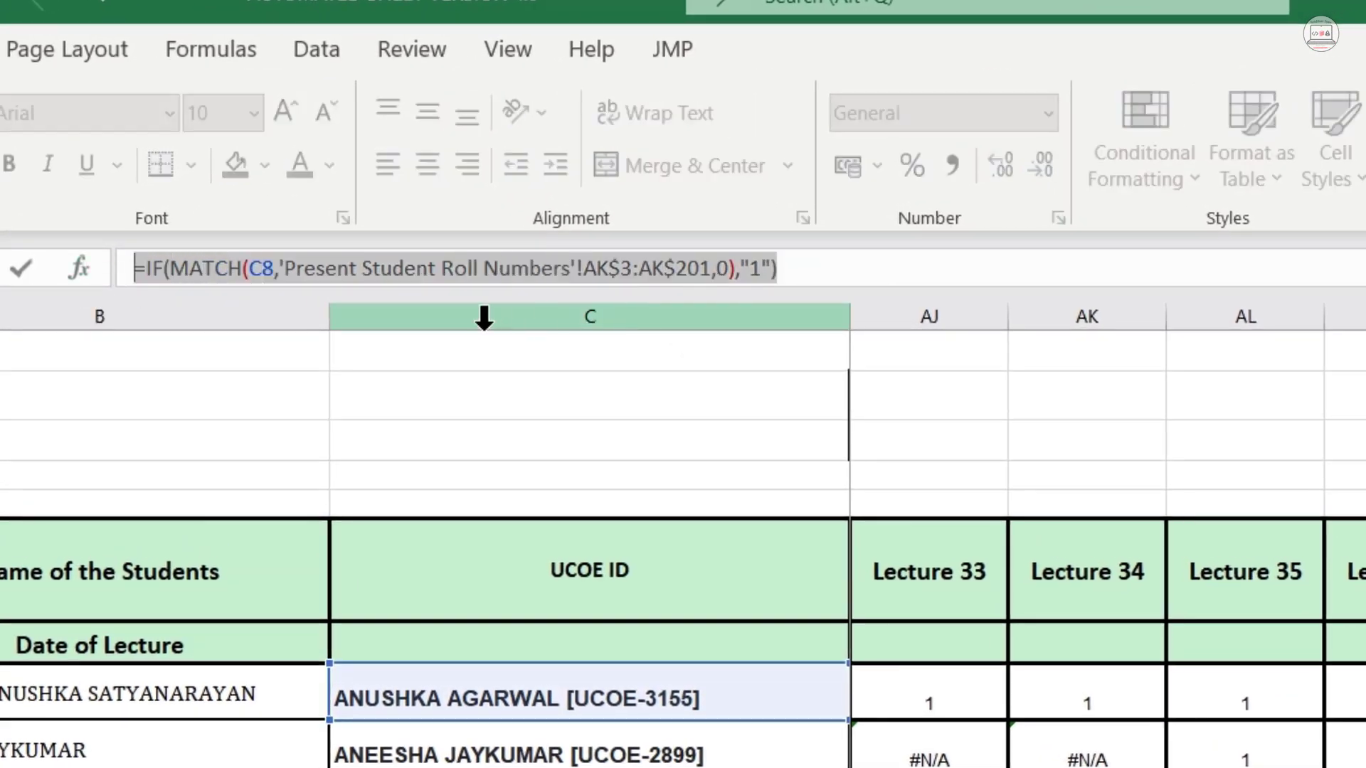
click(767, 409)
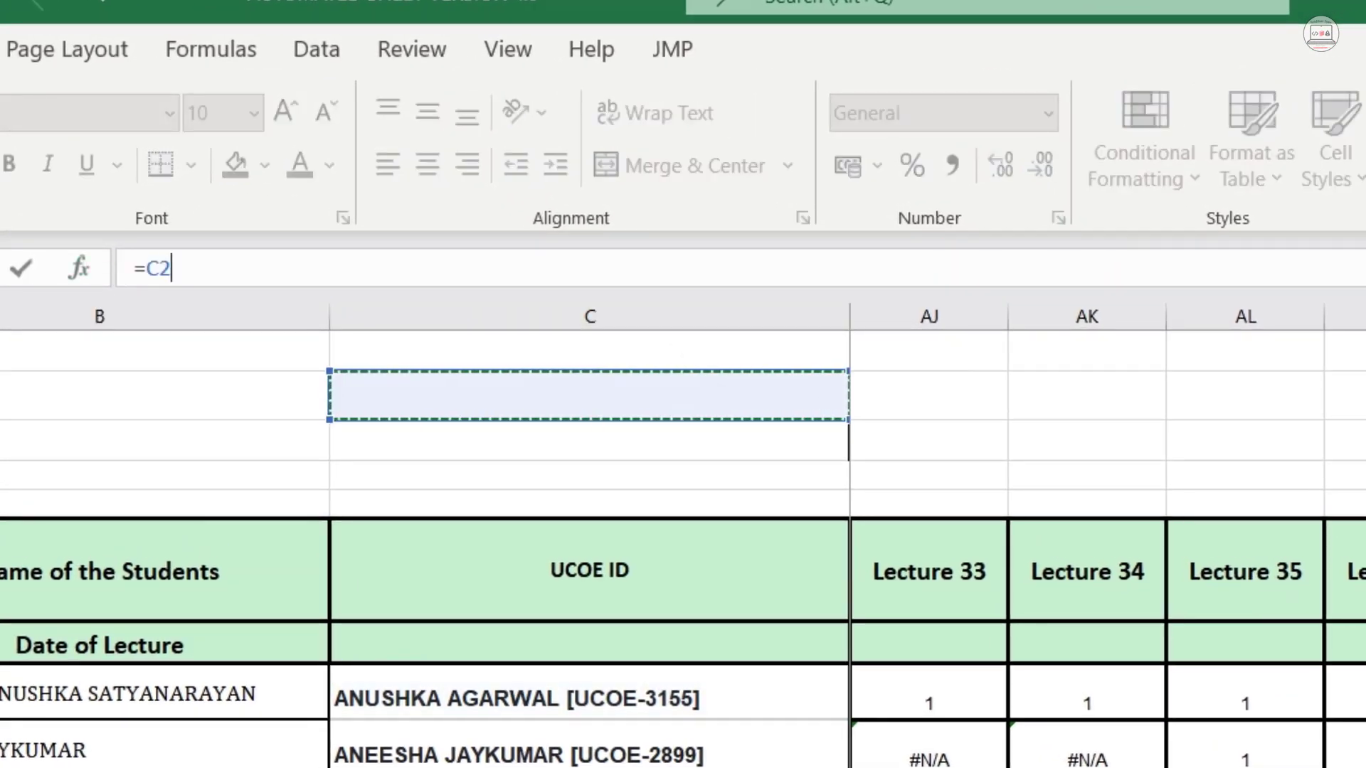
key(Escape)
key(Escape)
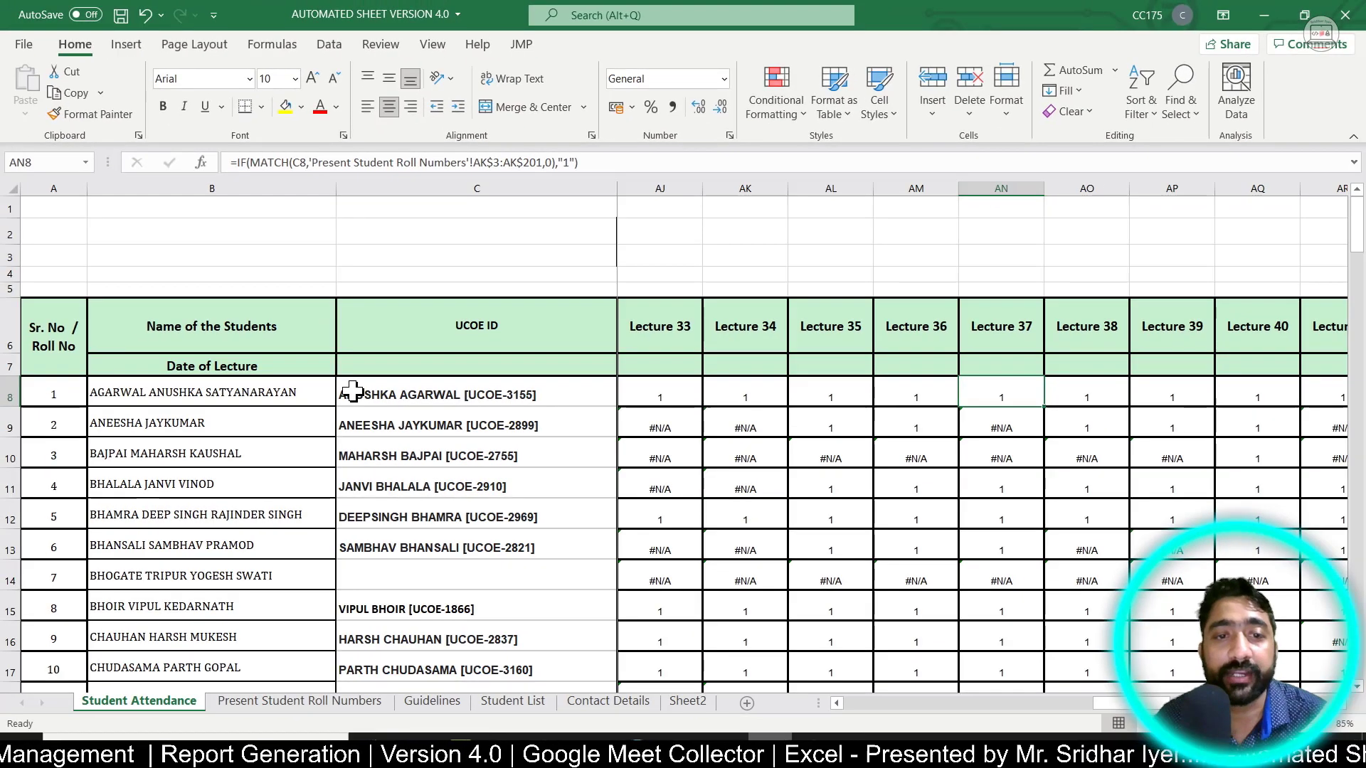
Compare the lookup value in C8 with the AN8 formula and highlight its lookup range AK$3:AK$201
click(352, 391)
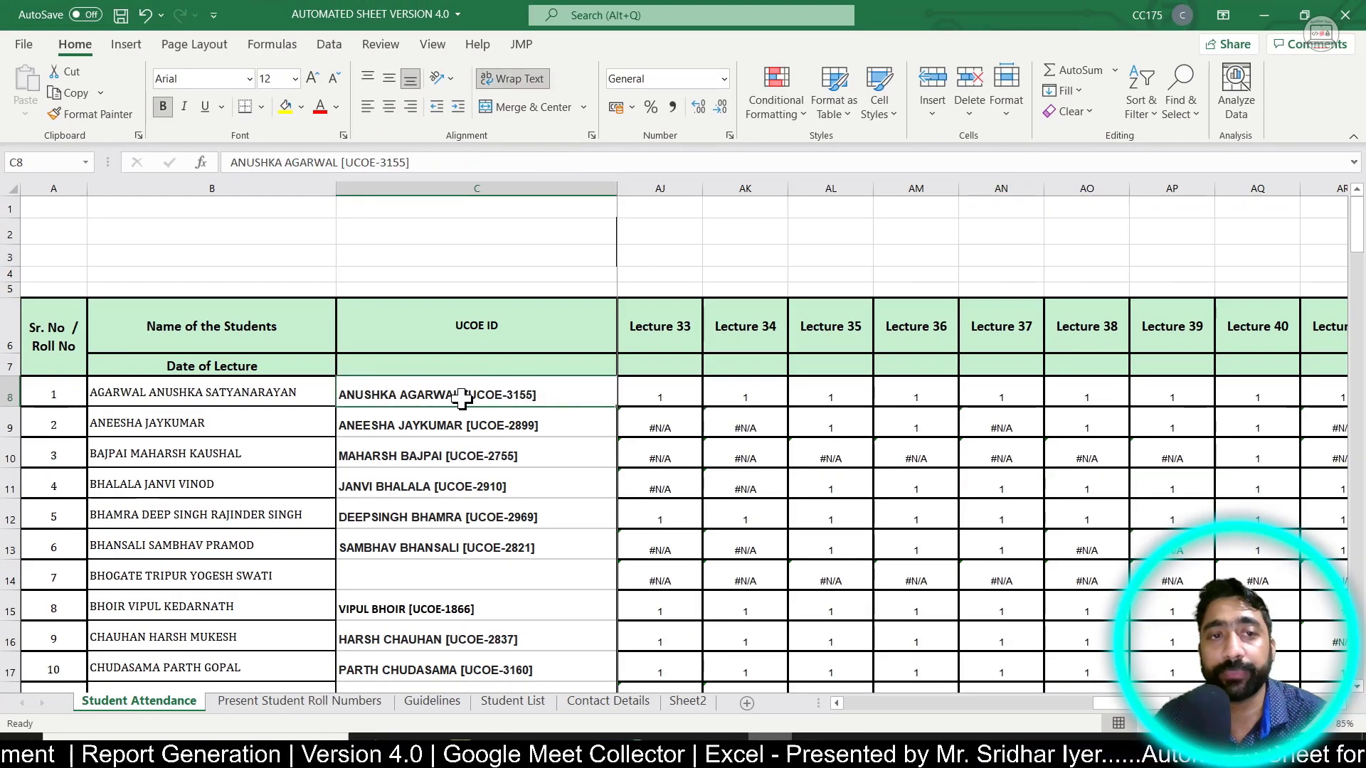
click(998, 393)
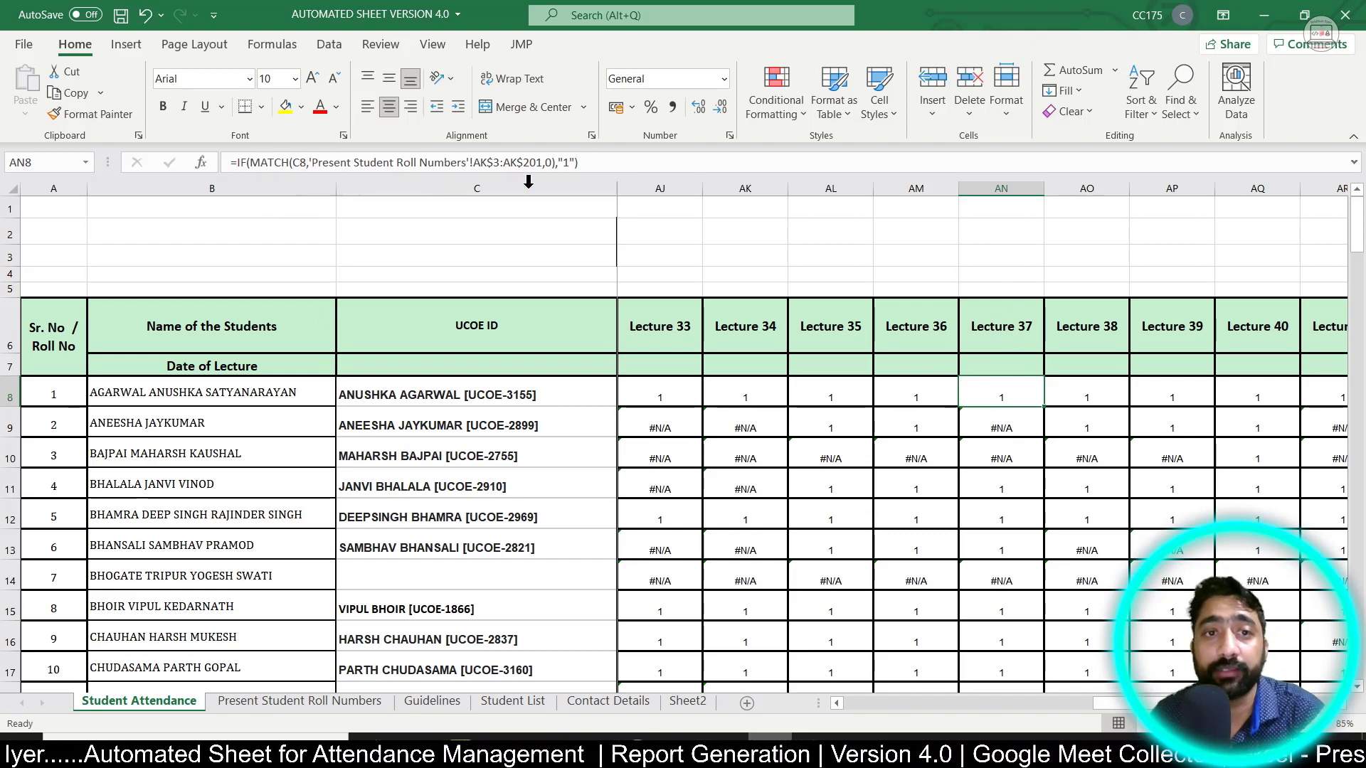
drag(469, 163, 543, 163)
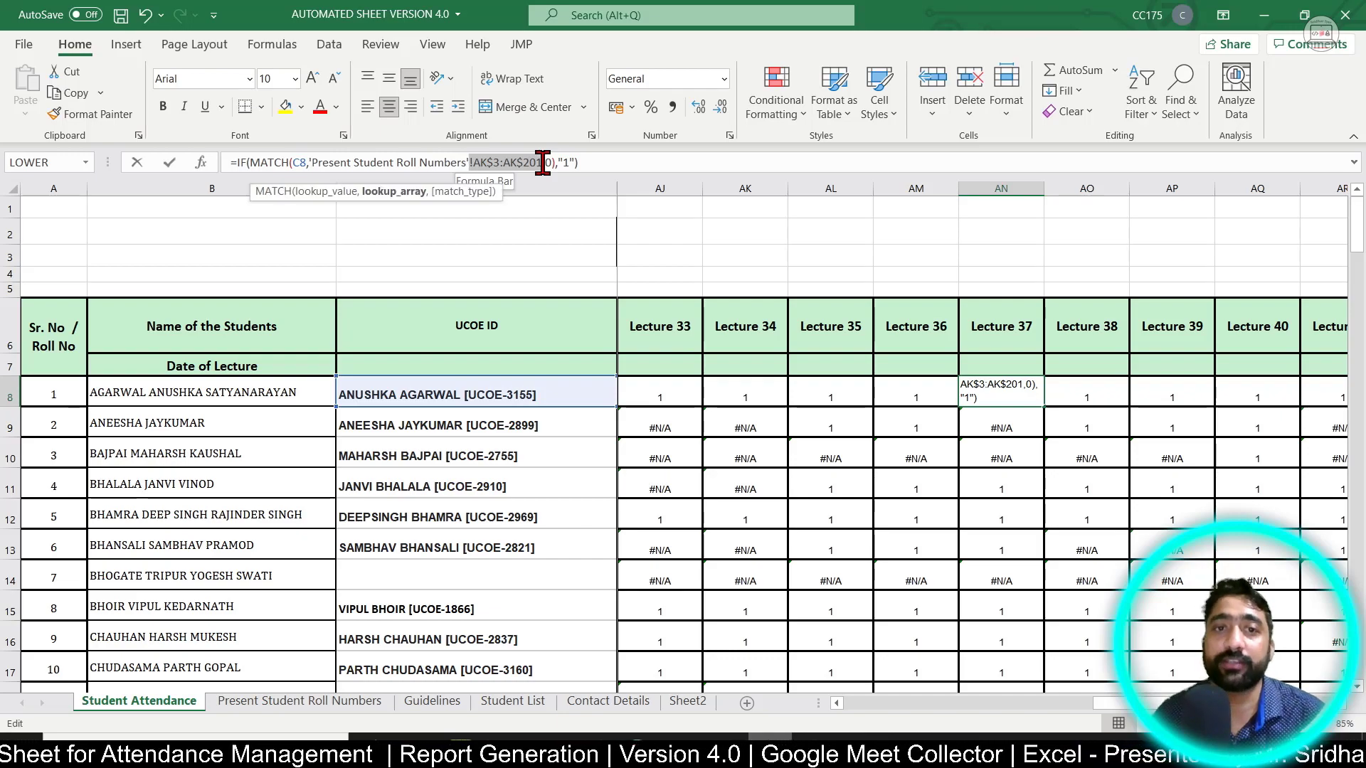
On the Present Student Roll Numbers sheet, examine the Lecture 37 list in column AK from AK3 downward
click(350, 706)
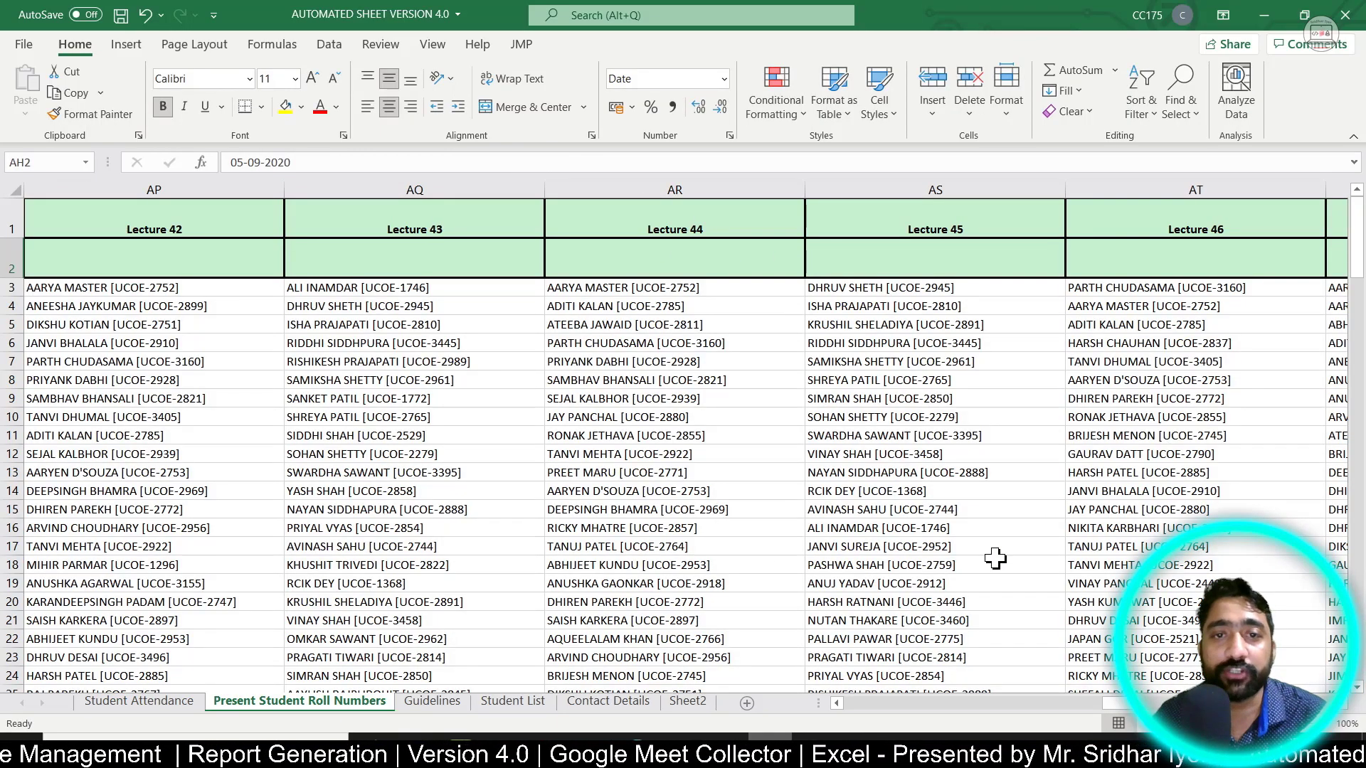
drag(1114, 708, 1065, 715)
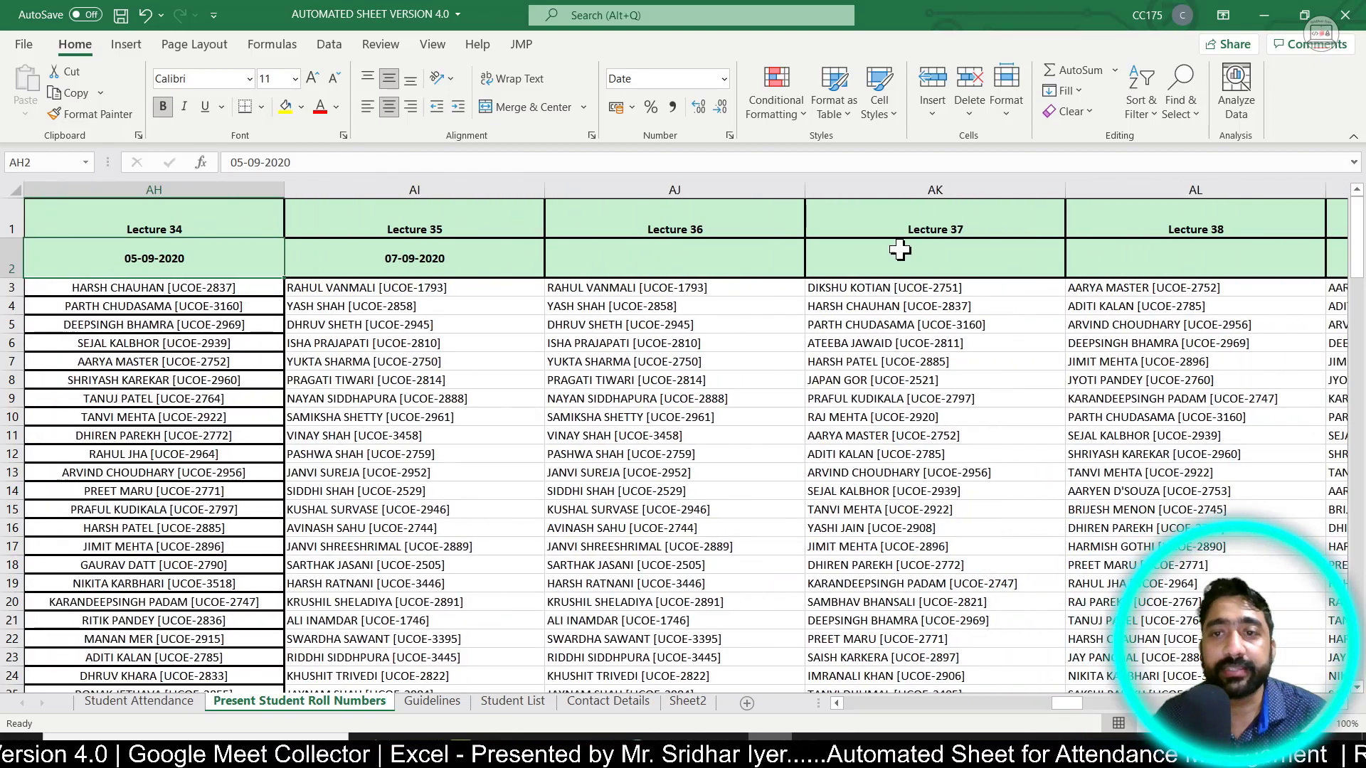
click(930, 183)
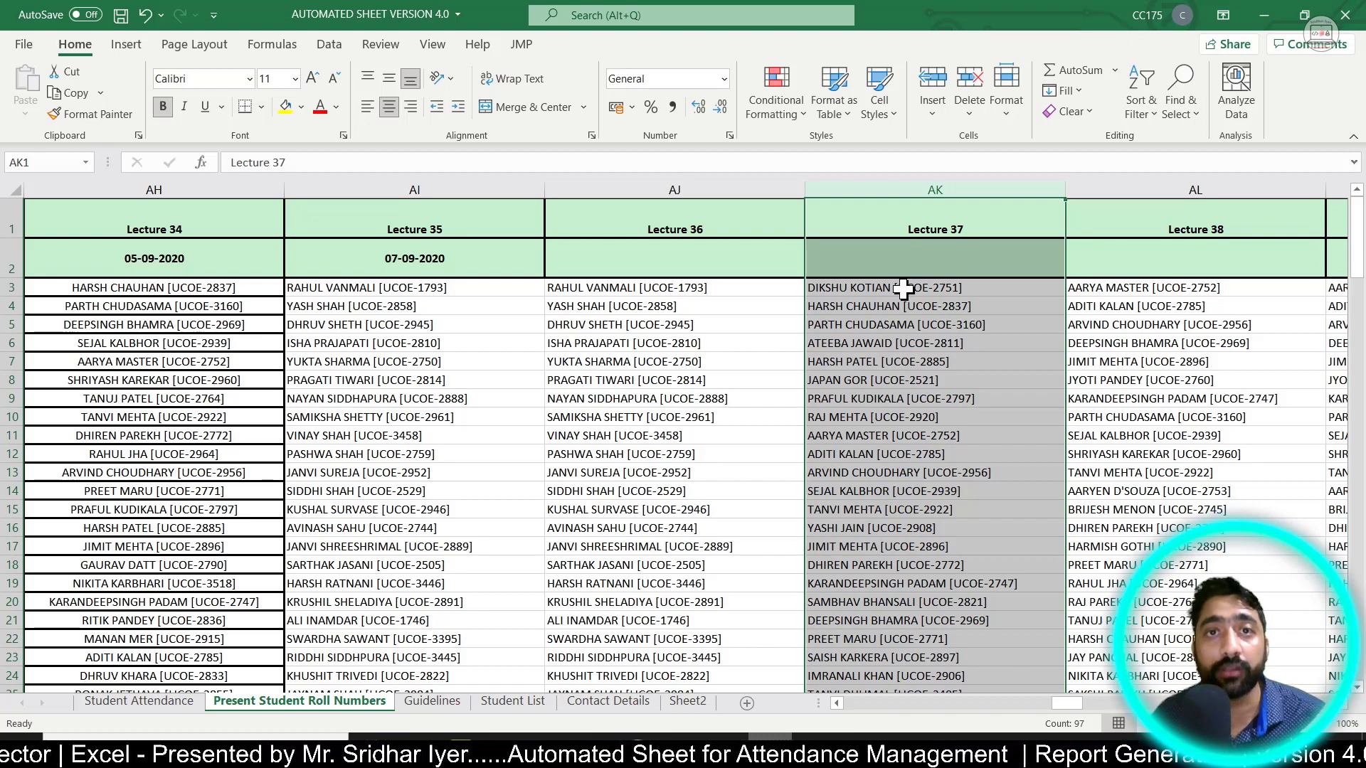
click(850, 288)
scroll(1008, 595, down, 20)
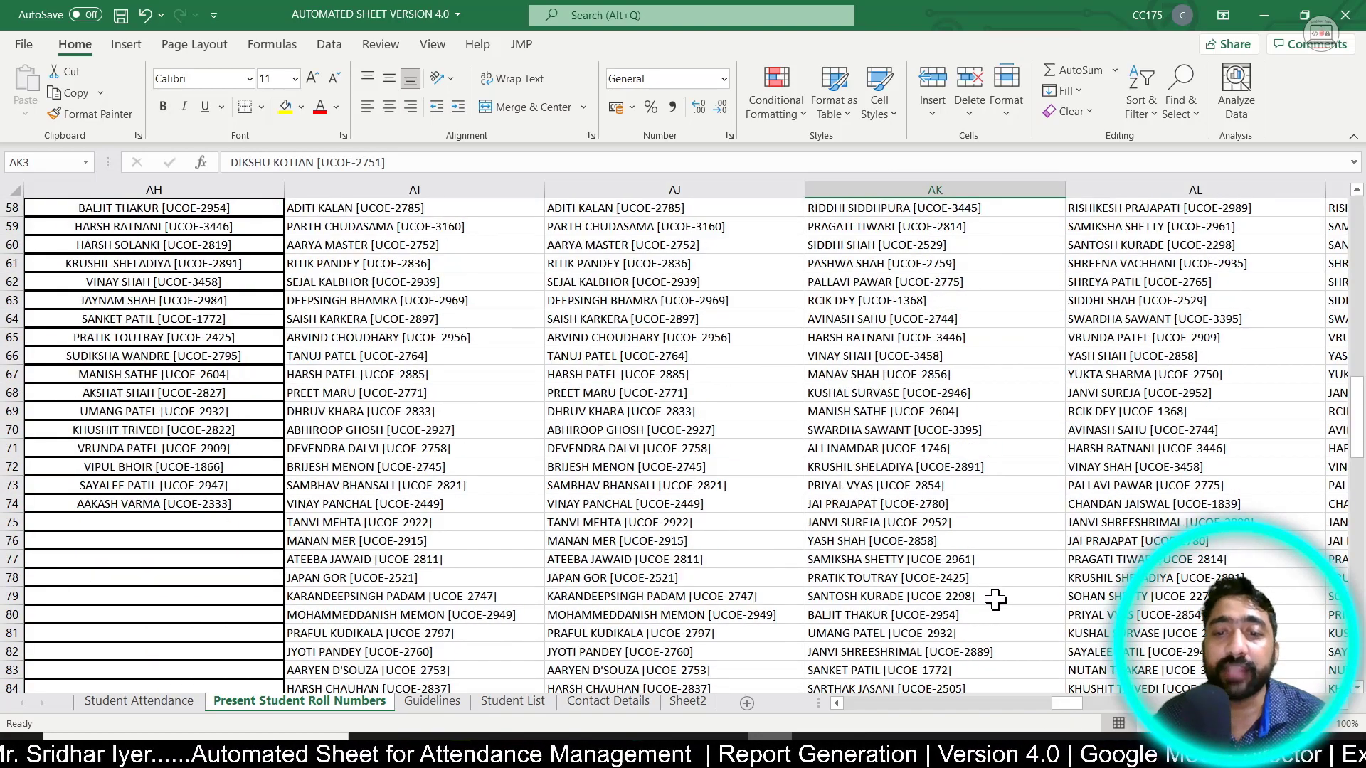
scroll(919, 619, down, 2)
Back on the Student Attendance sheet, inspect the lookup column reference in the Lecture 38 formula in AO8
click(135, 701)
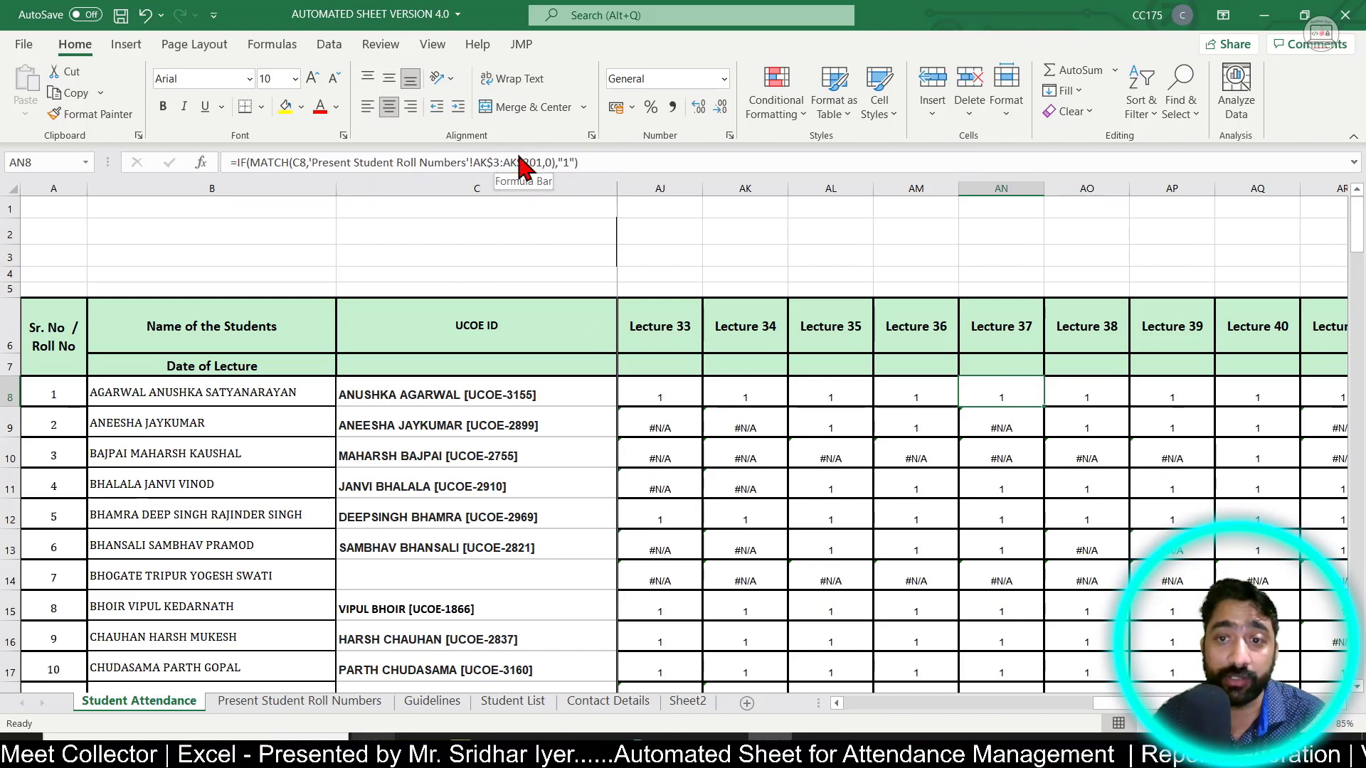
click(1107, 385)
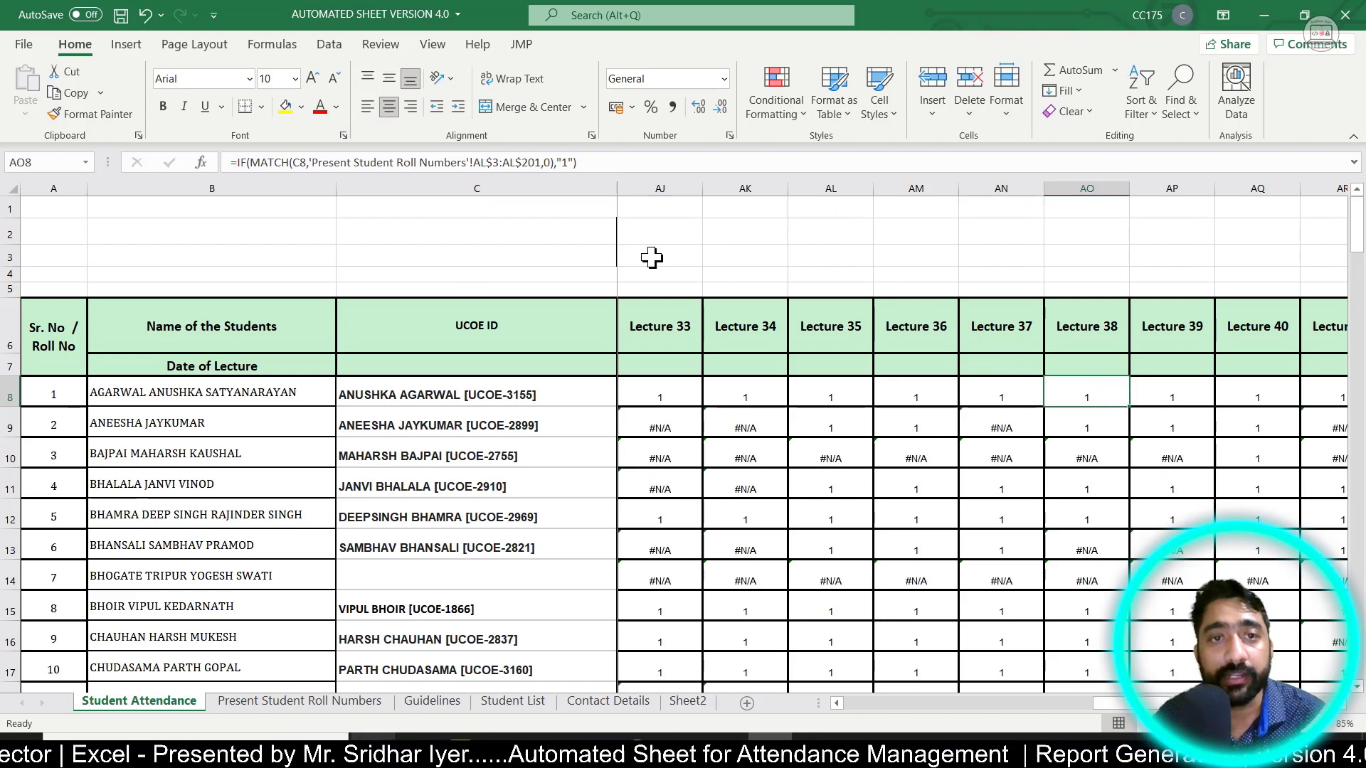
drag(481, 164, 502, 163)
key(Escape)
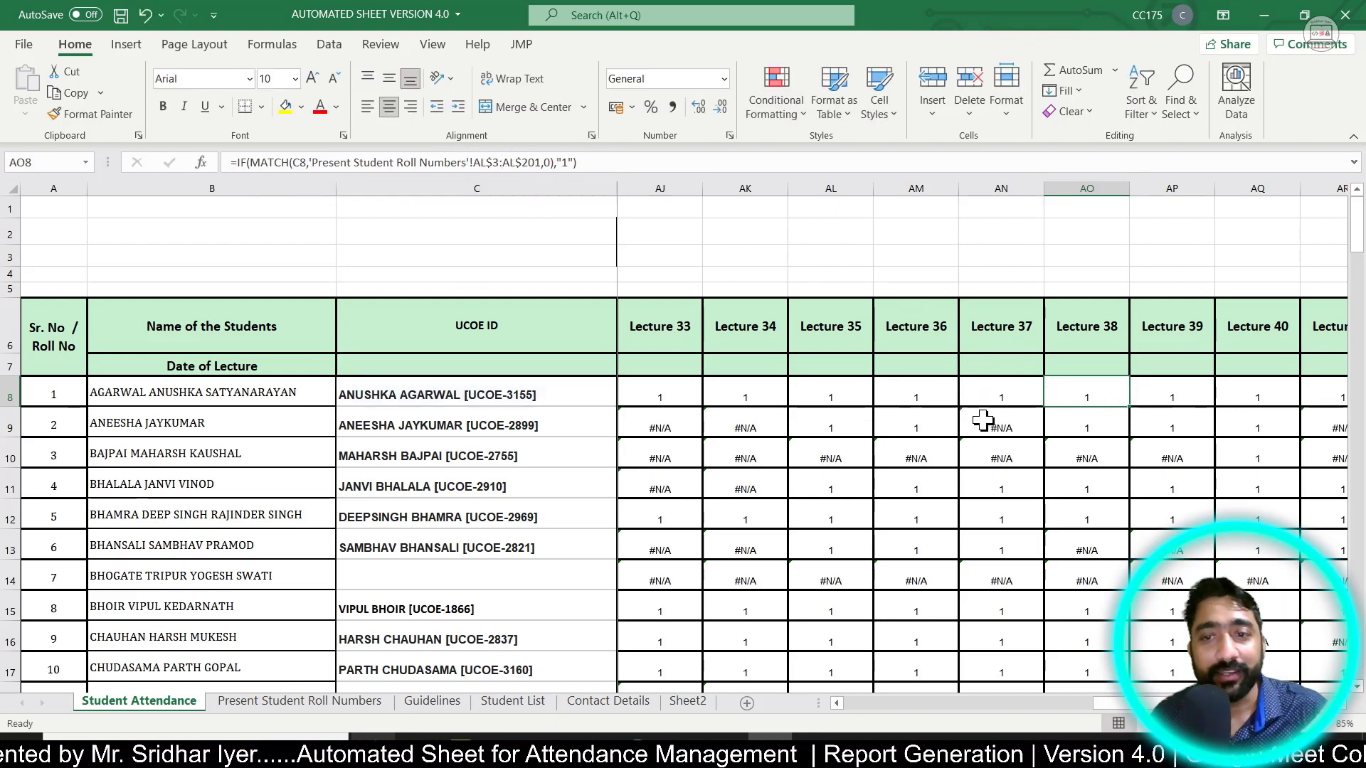
Compare the Lecture 37 formula in AN8 and the UCOE ID in C8 with the Present Student Roll Numbers list in column AK
click(999, 394)
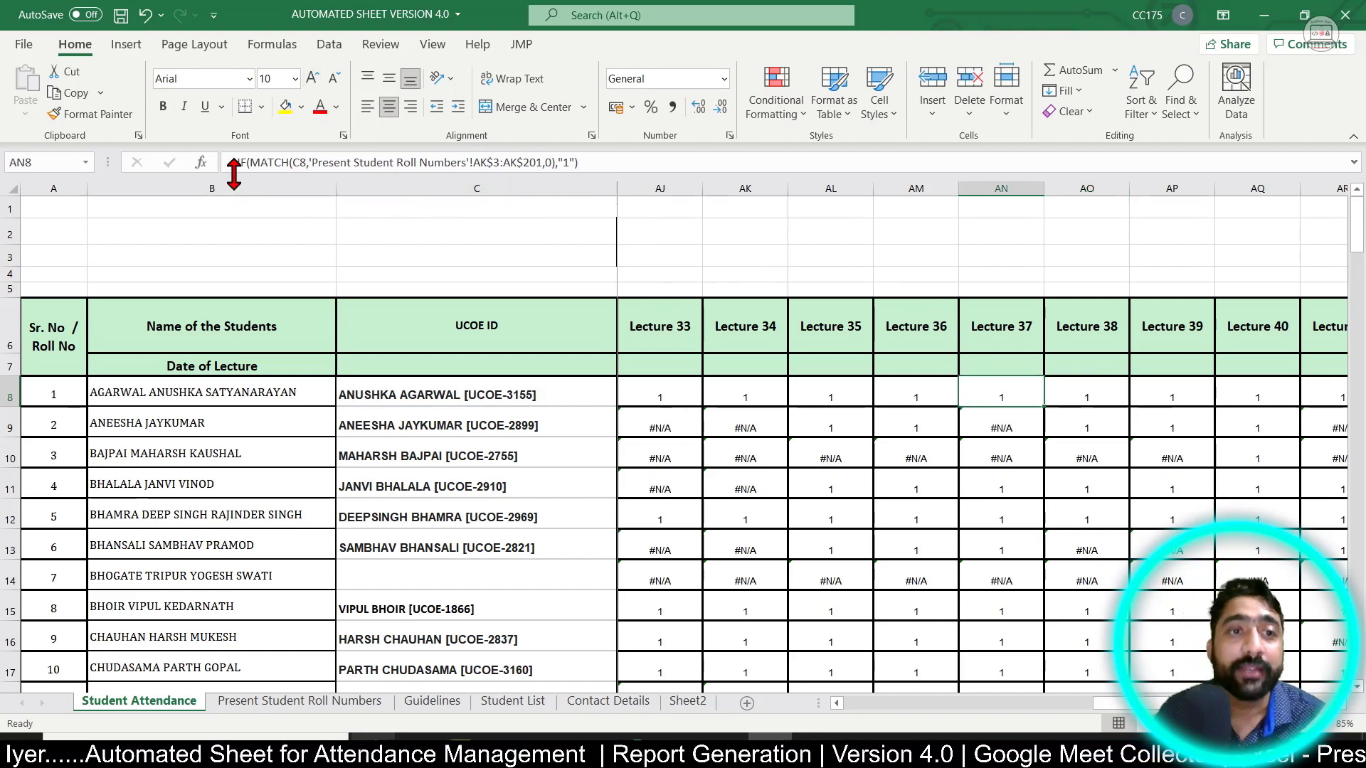
click(431, 395)
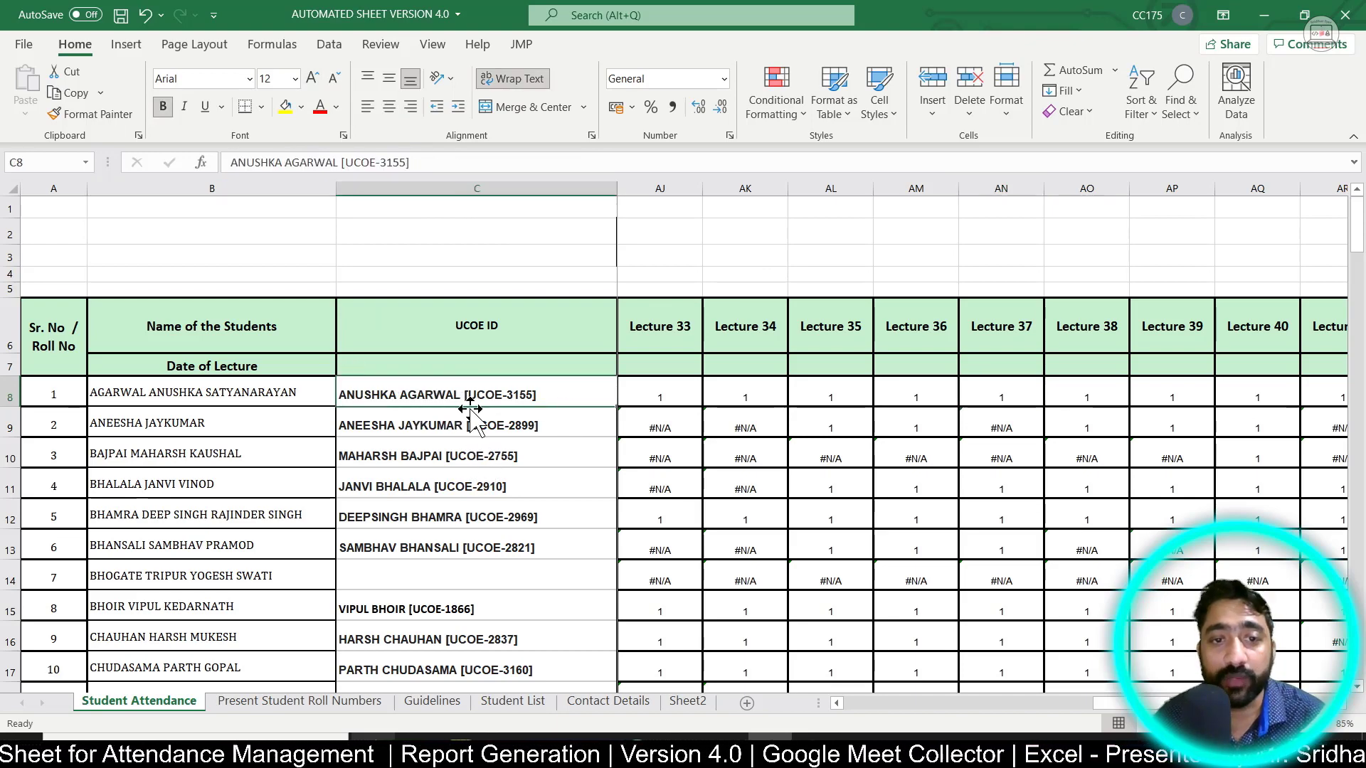
click(384, 703)
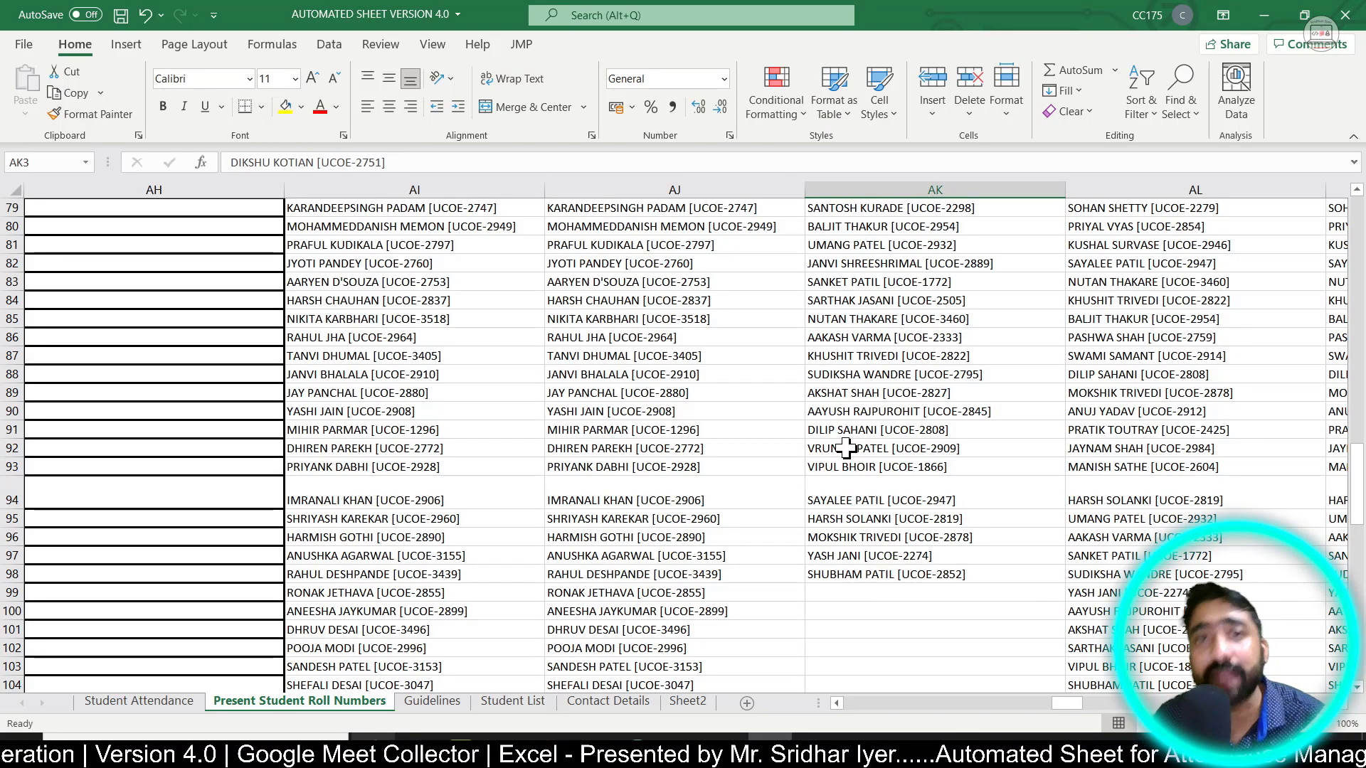
click(122, 703)
click(1002, 399)
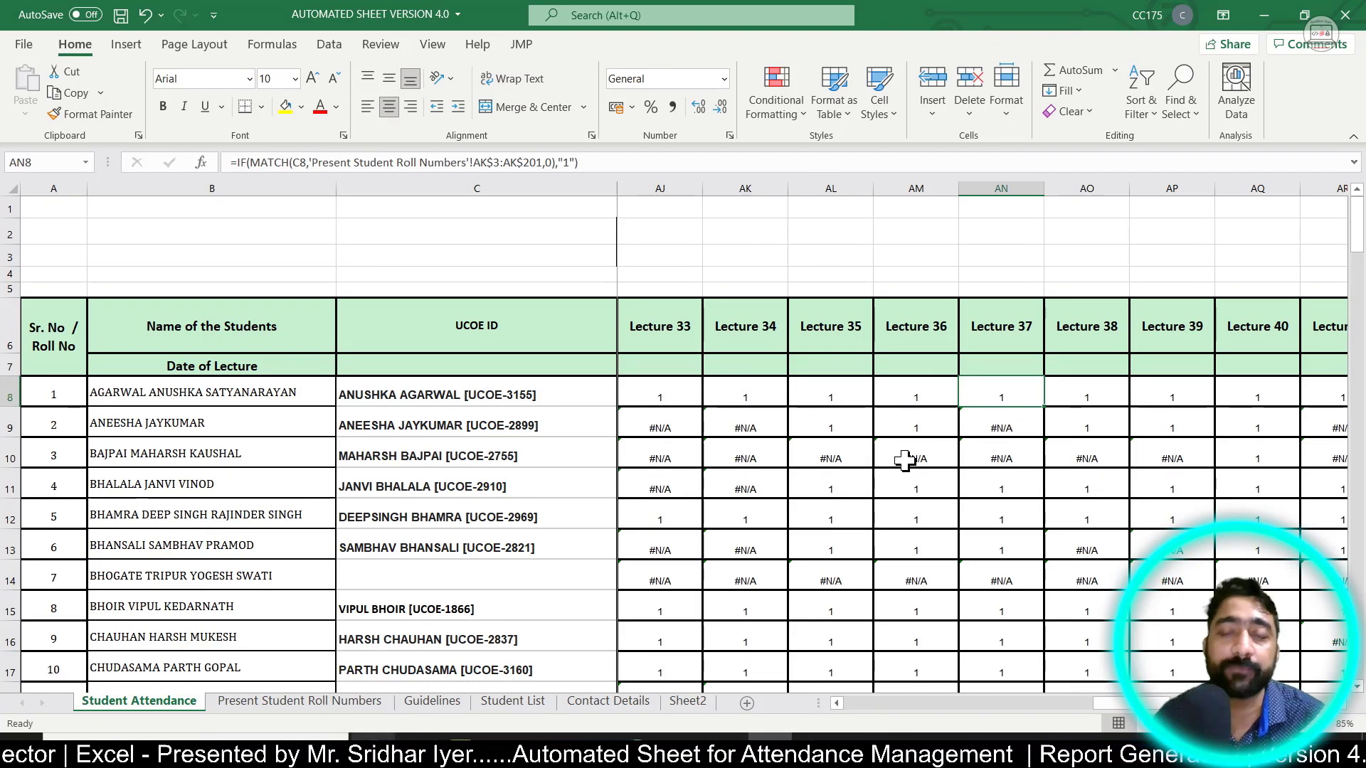
Trace the Lecture 37 result in AN9 by checking the UCOE ID in C9 against the present list in column AK
click(407, 420)
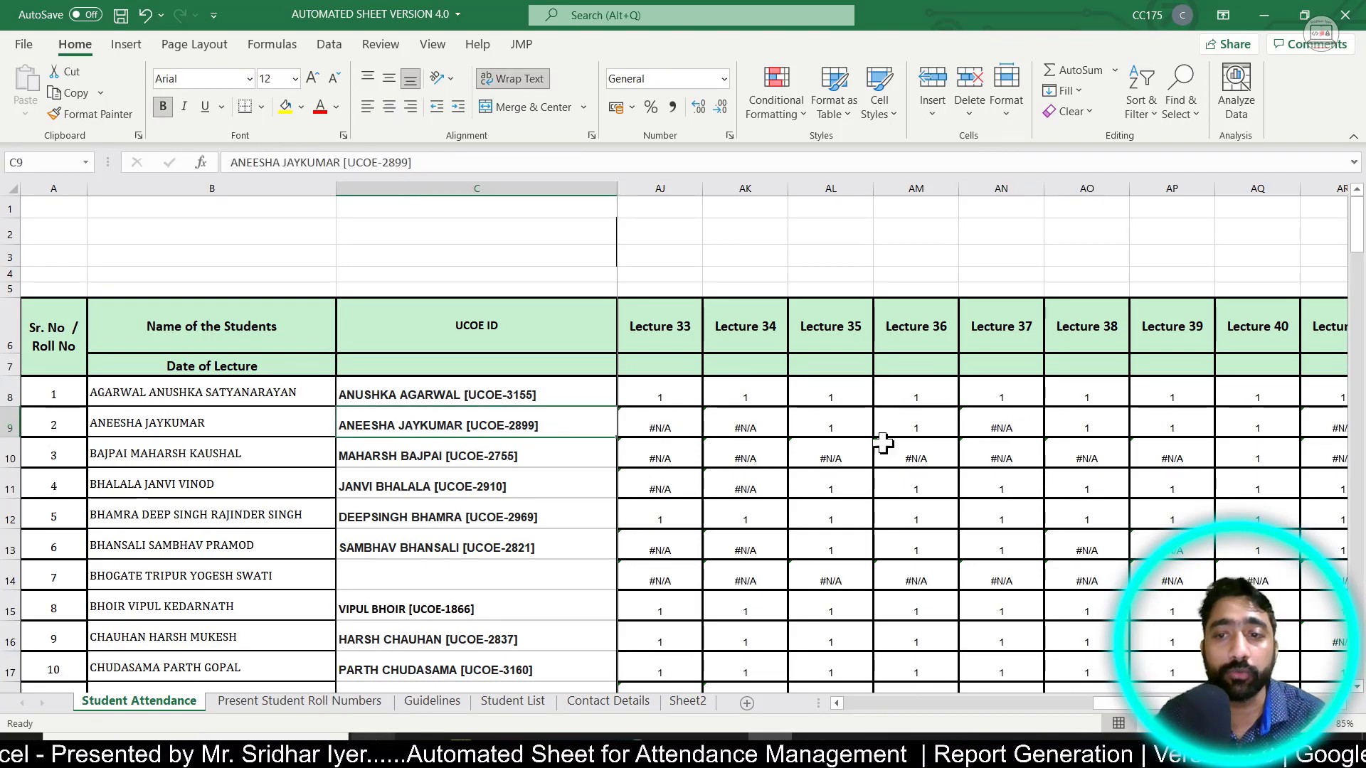
click(1006, 429)
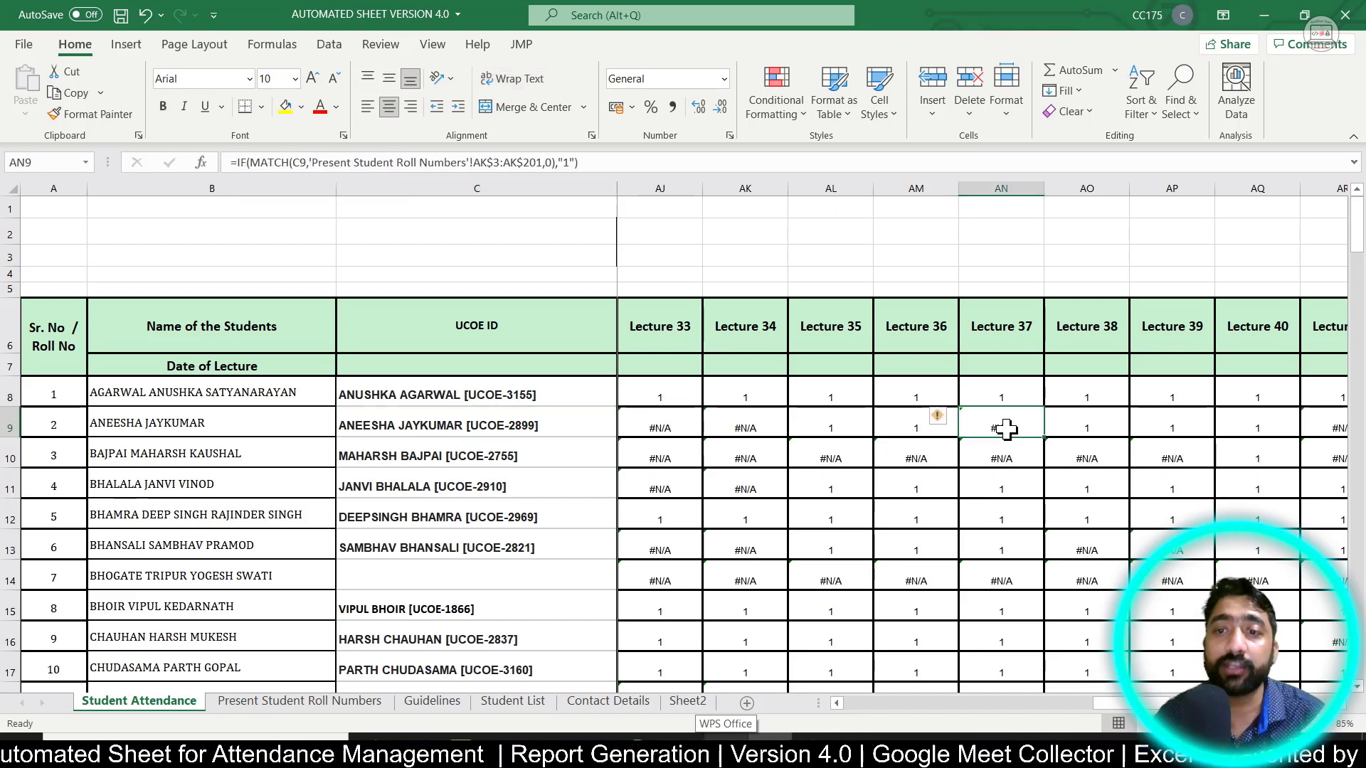
click(311, 703)
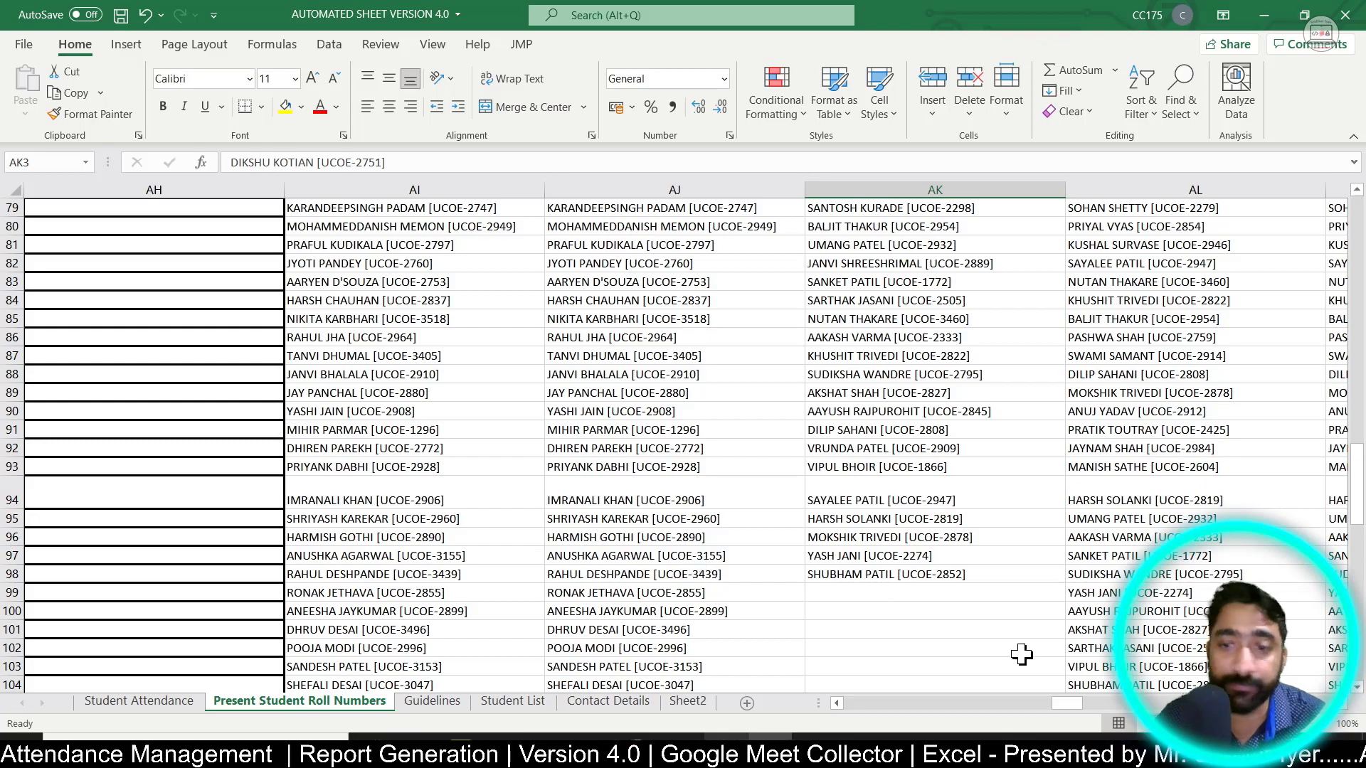
scroll(897, 456, up, 10)
scroll(921, 445, up, 7)
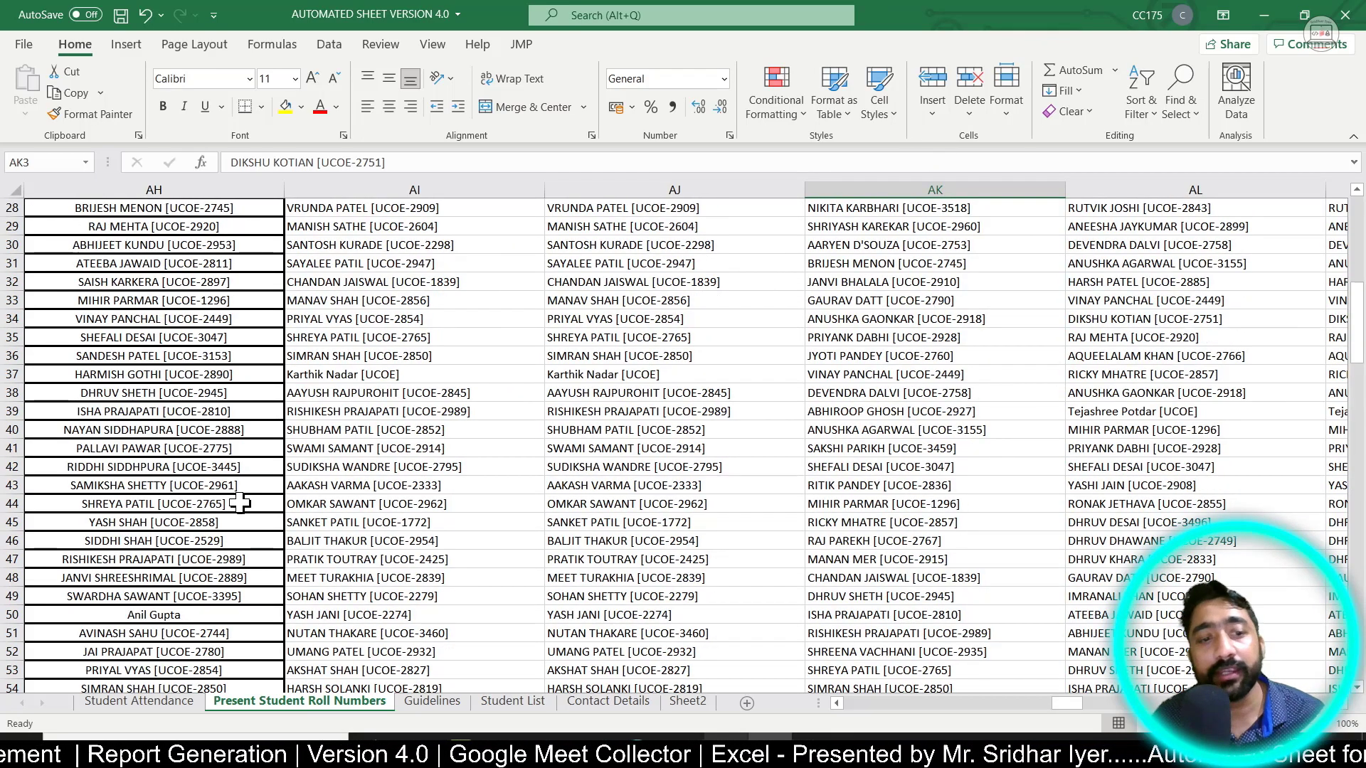
click(114, 711)
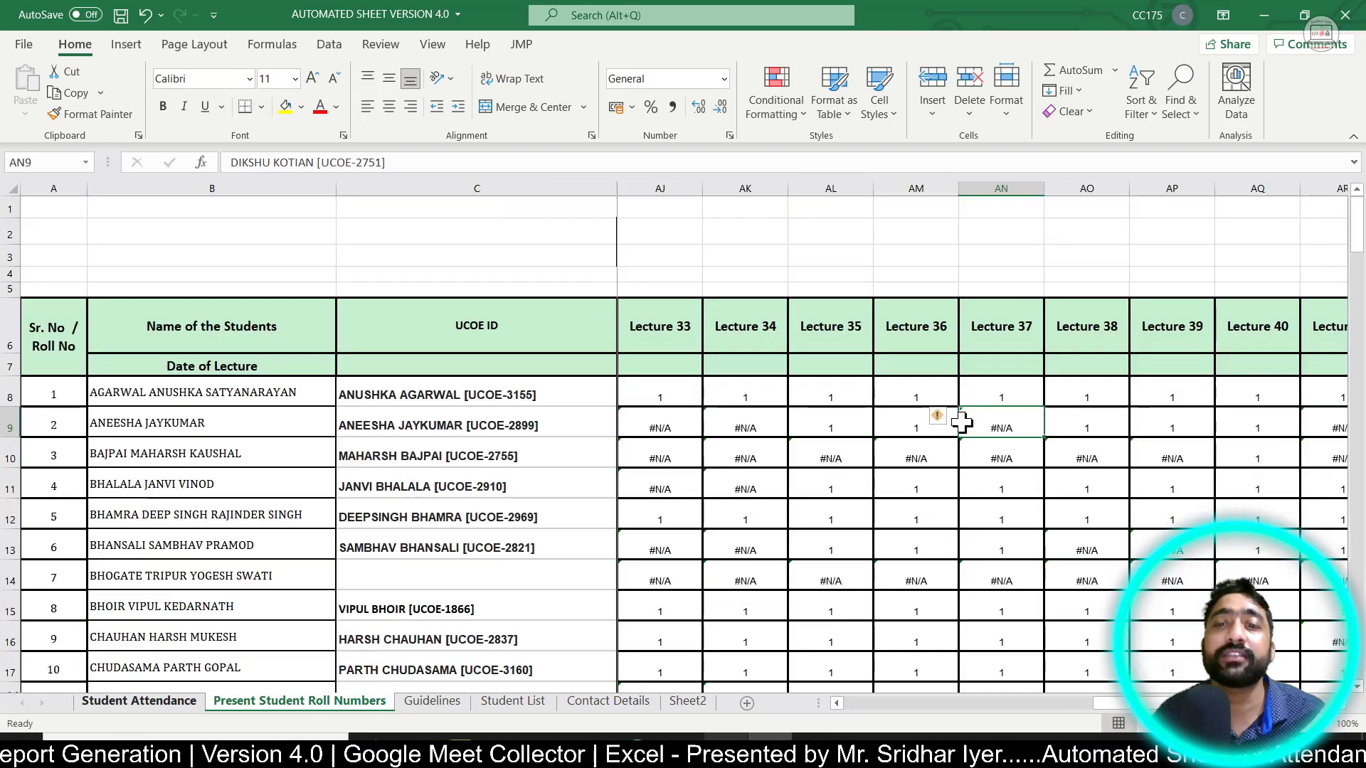
click(988, 421)
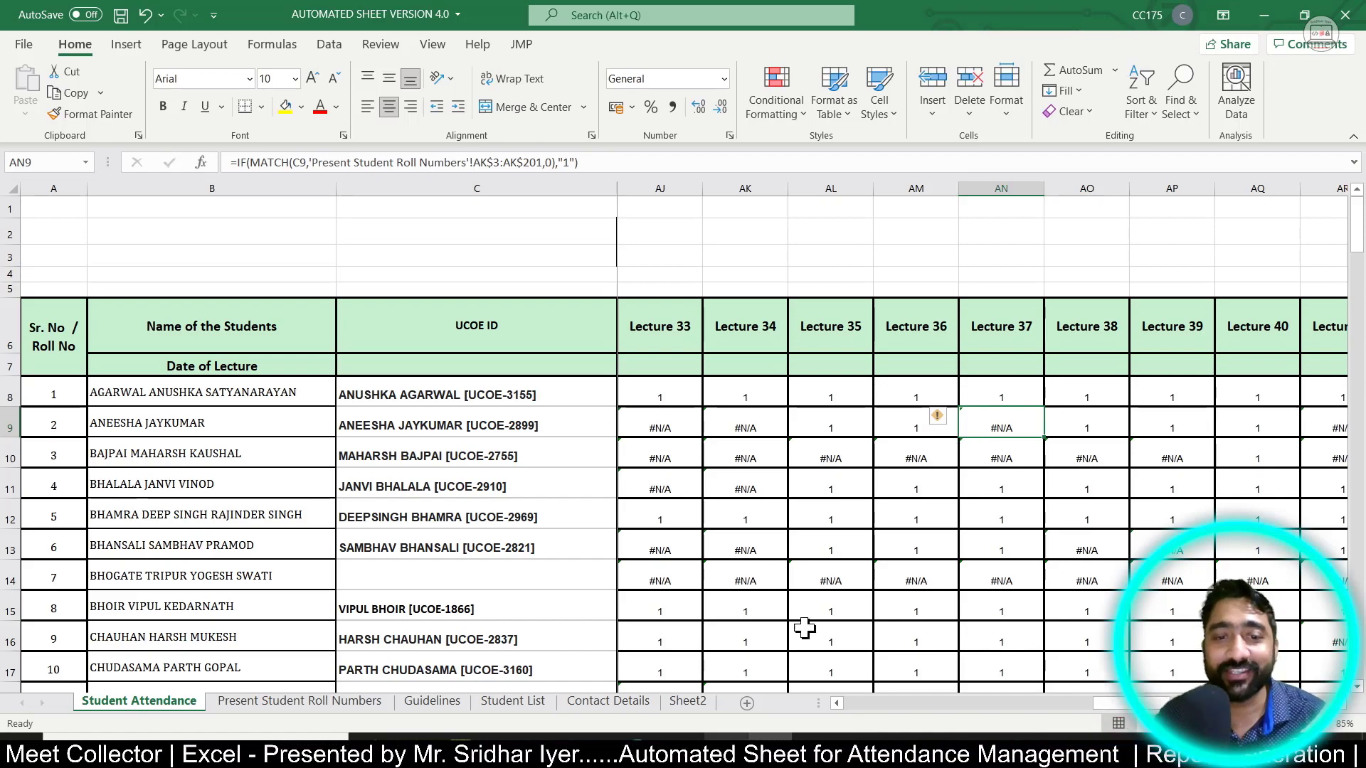
click(298, 703)
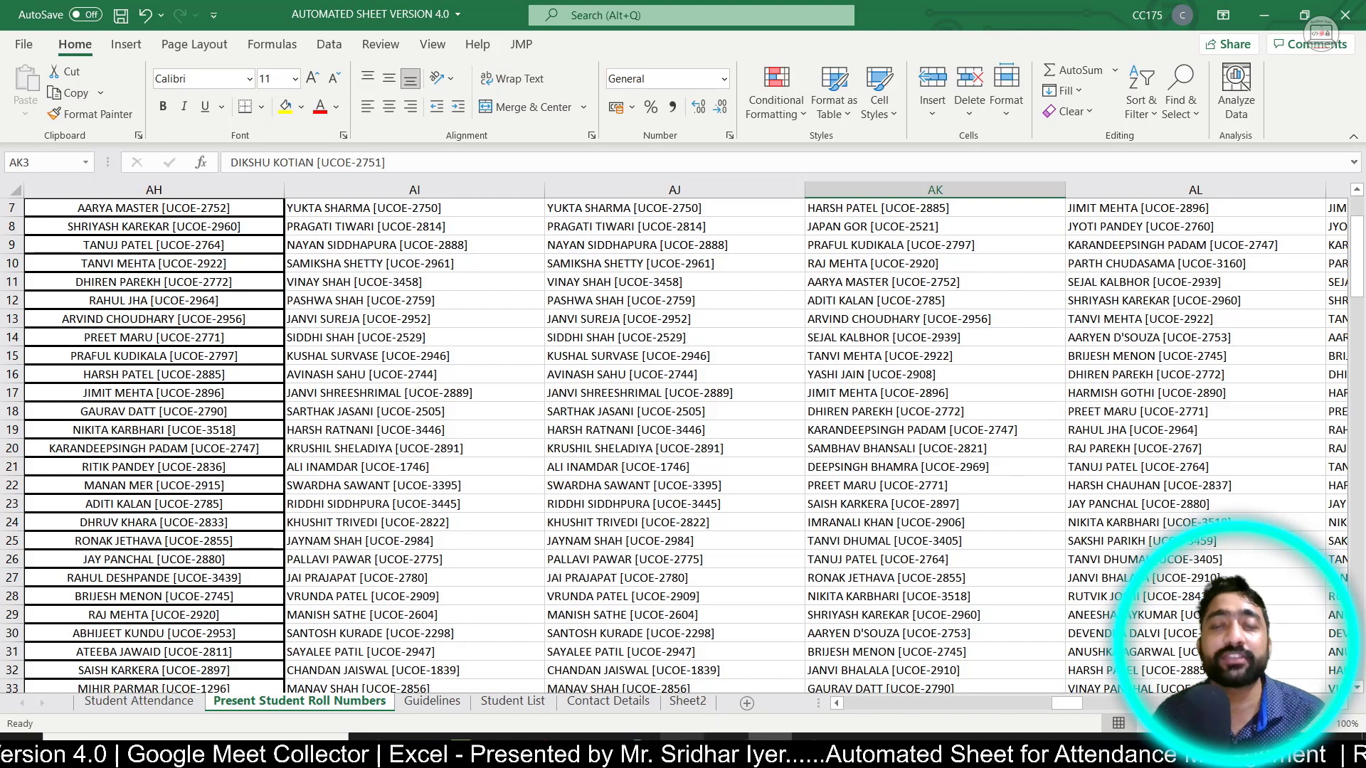
Switch to Chrome and open the Google Meet Attendance (Works with New UI) extension page from the search results
click(681, 751)
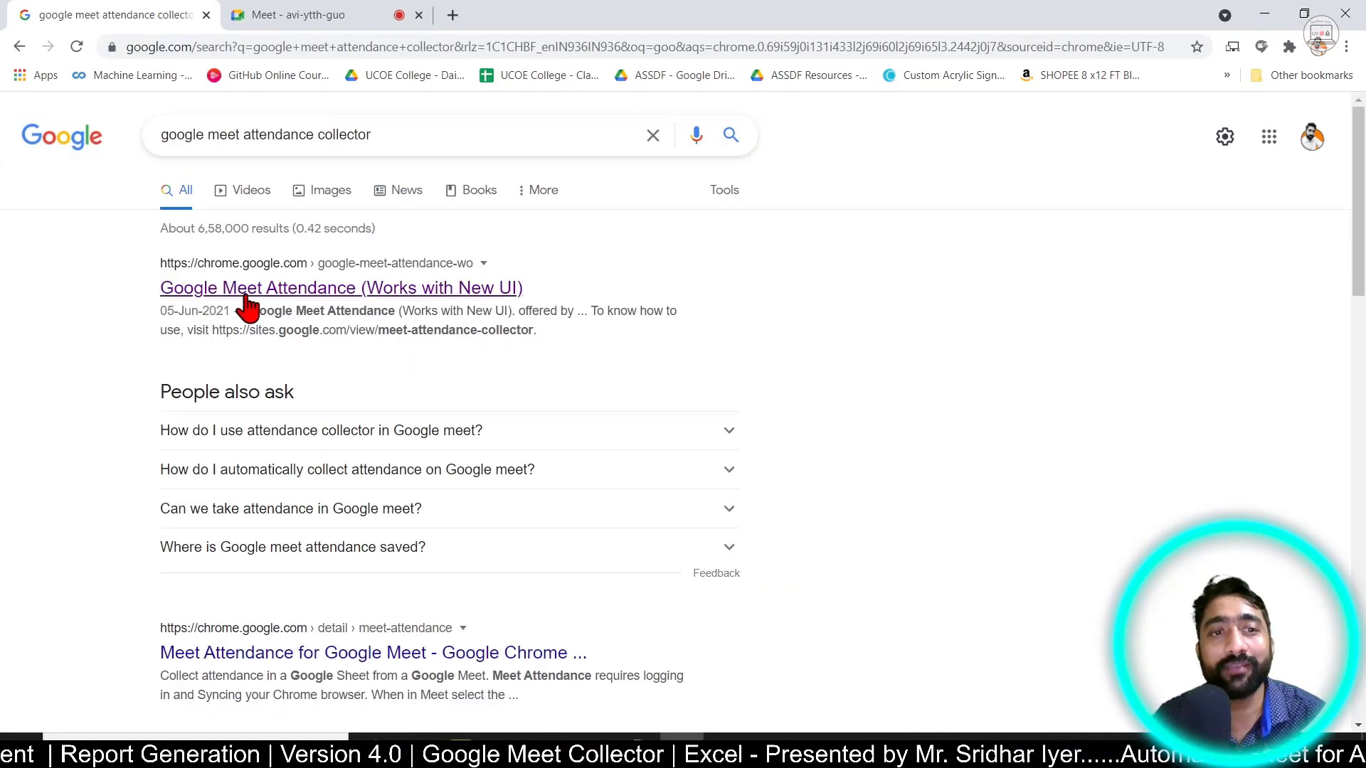
click(247, 295)
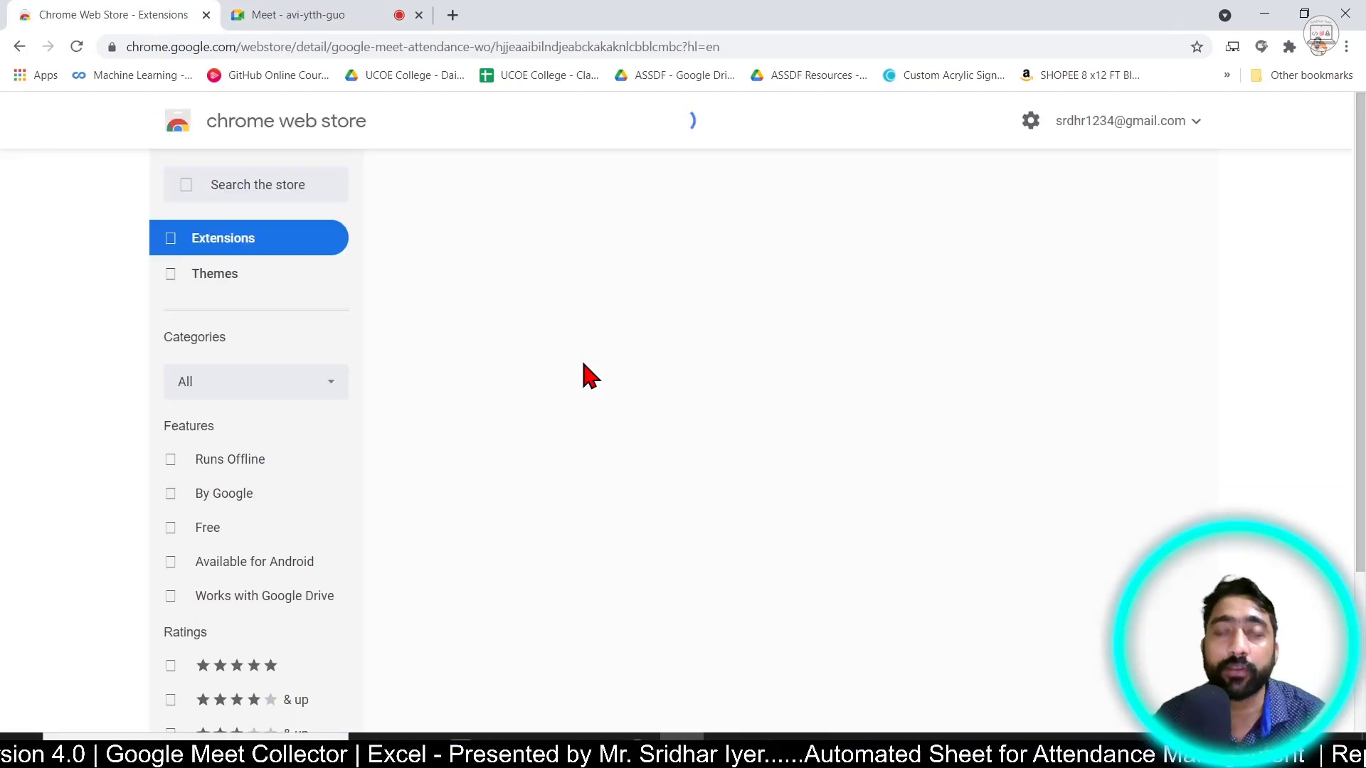
key(alt+Left)
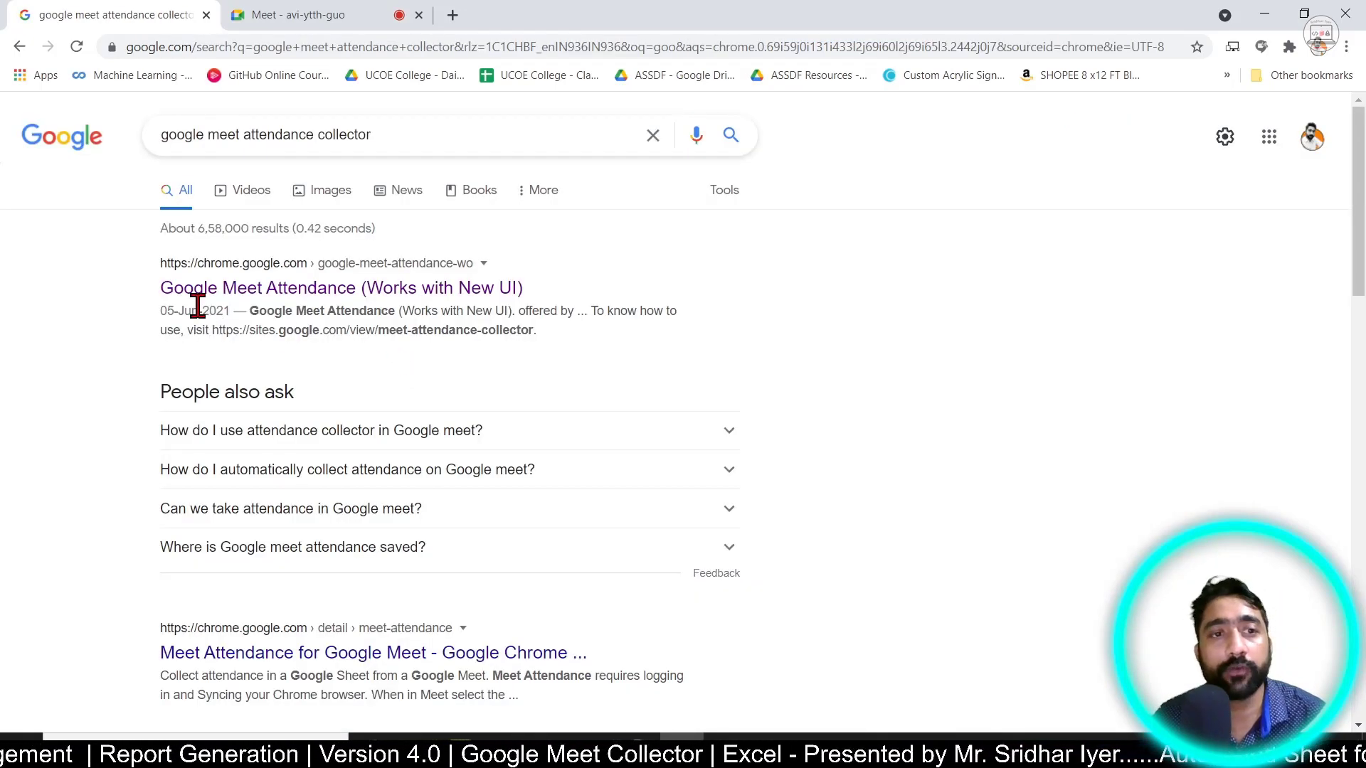
click(248, 306)
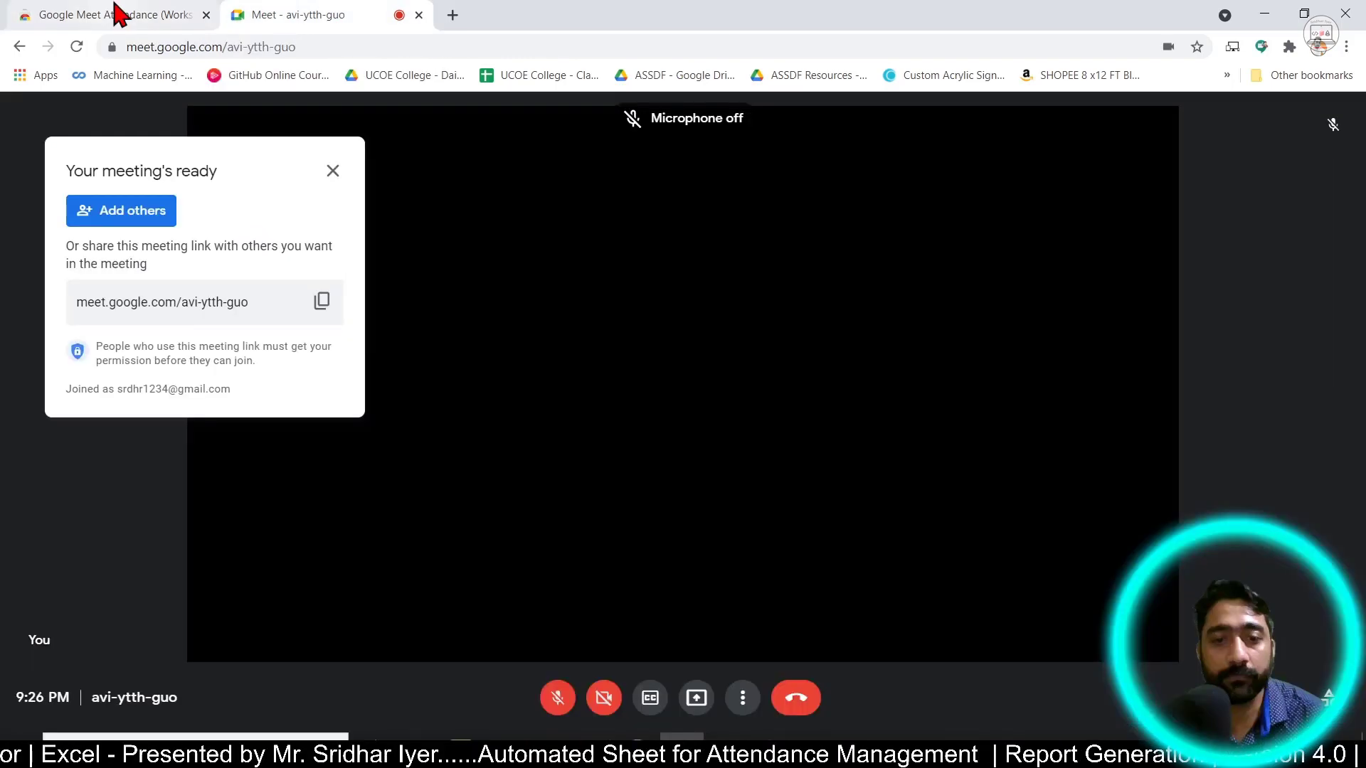
click(116, 13)
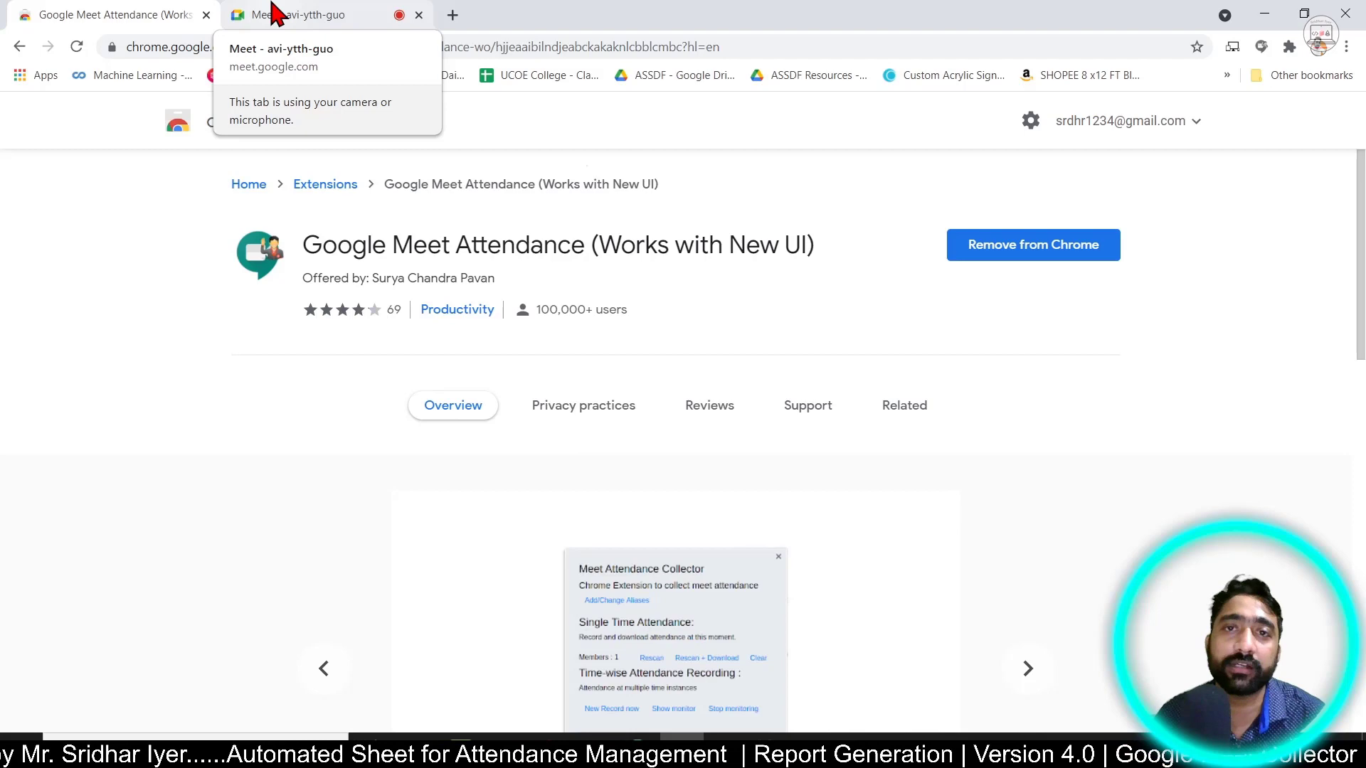
In the Google Meet call, dismiss the meeting-ready notice, then rescan and download attendance with Meet Attendance Collector
click(274, 13)
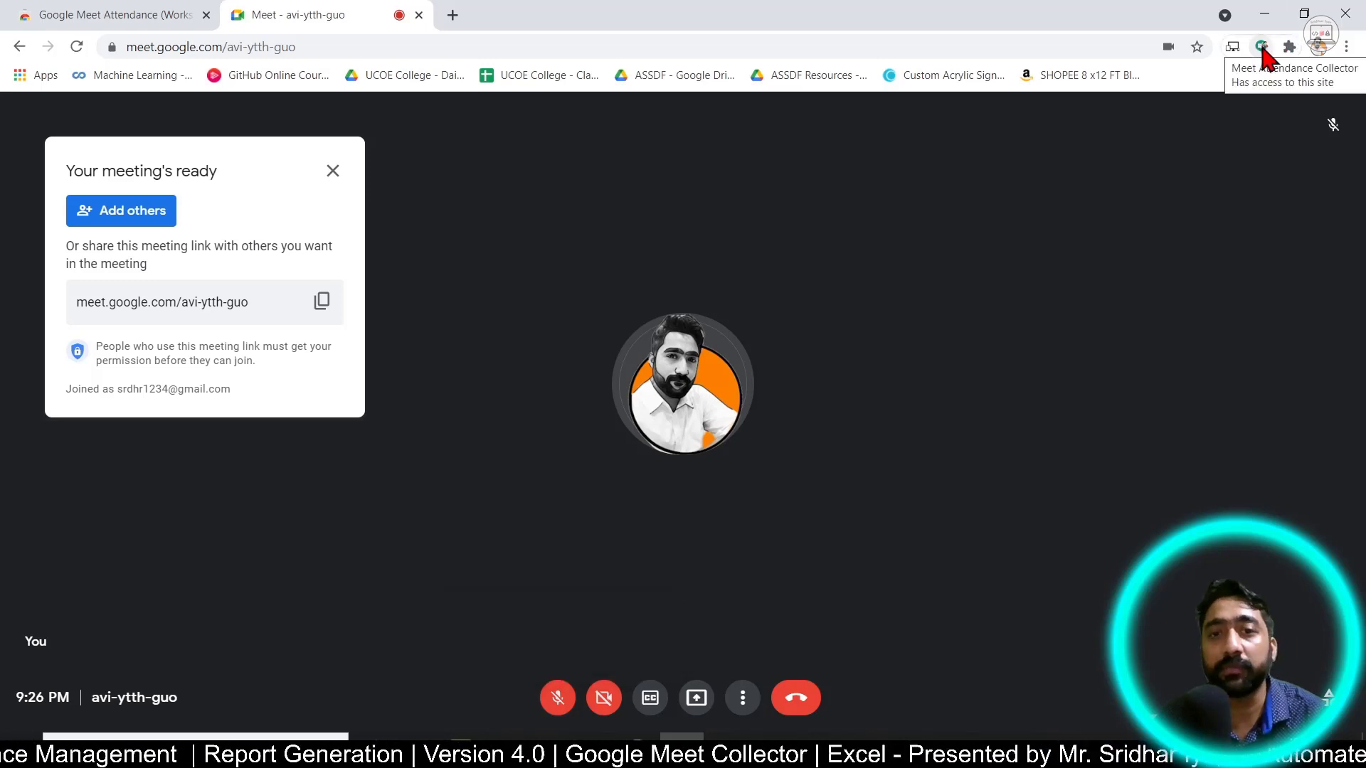
click(333, 171)
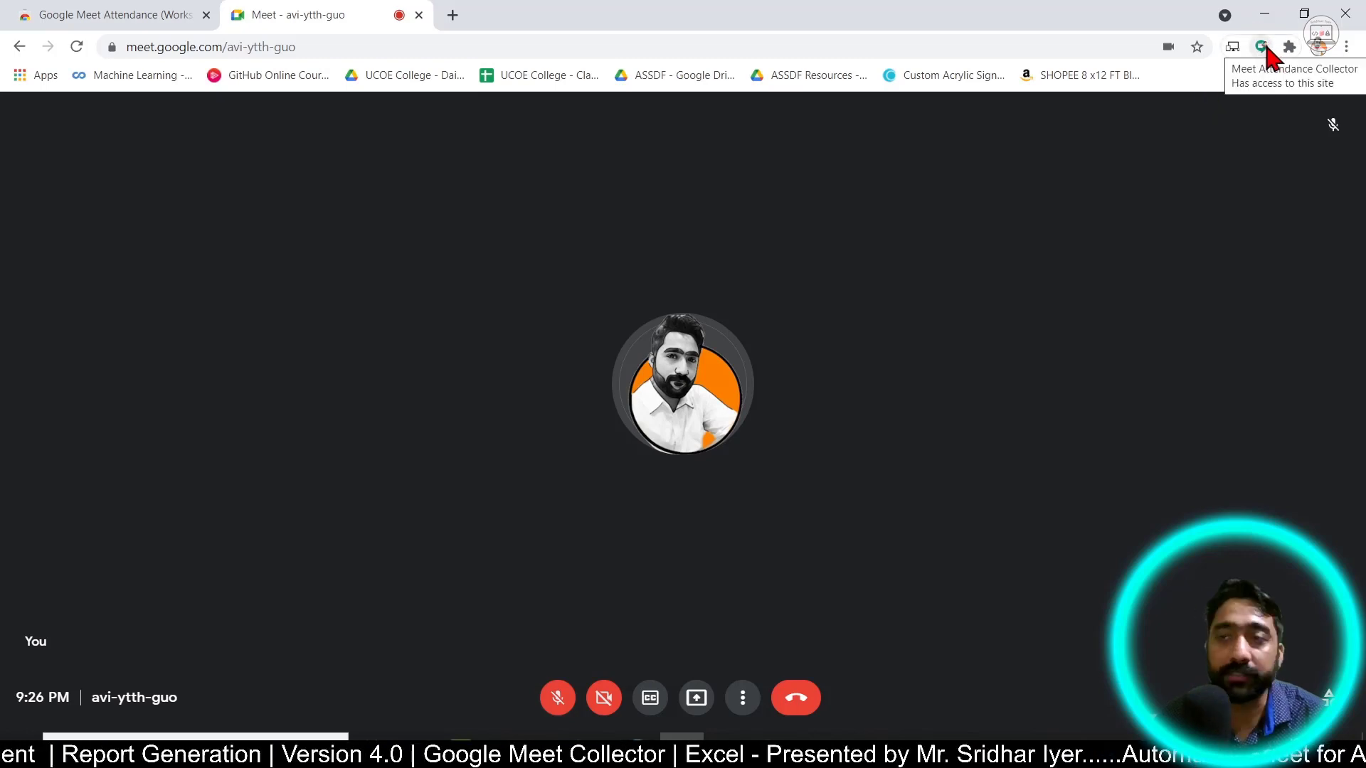
click(1265, 47)
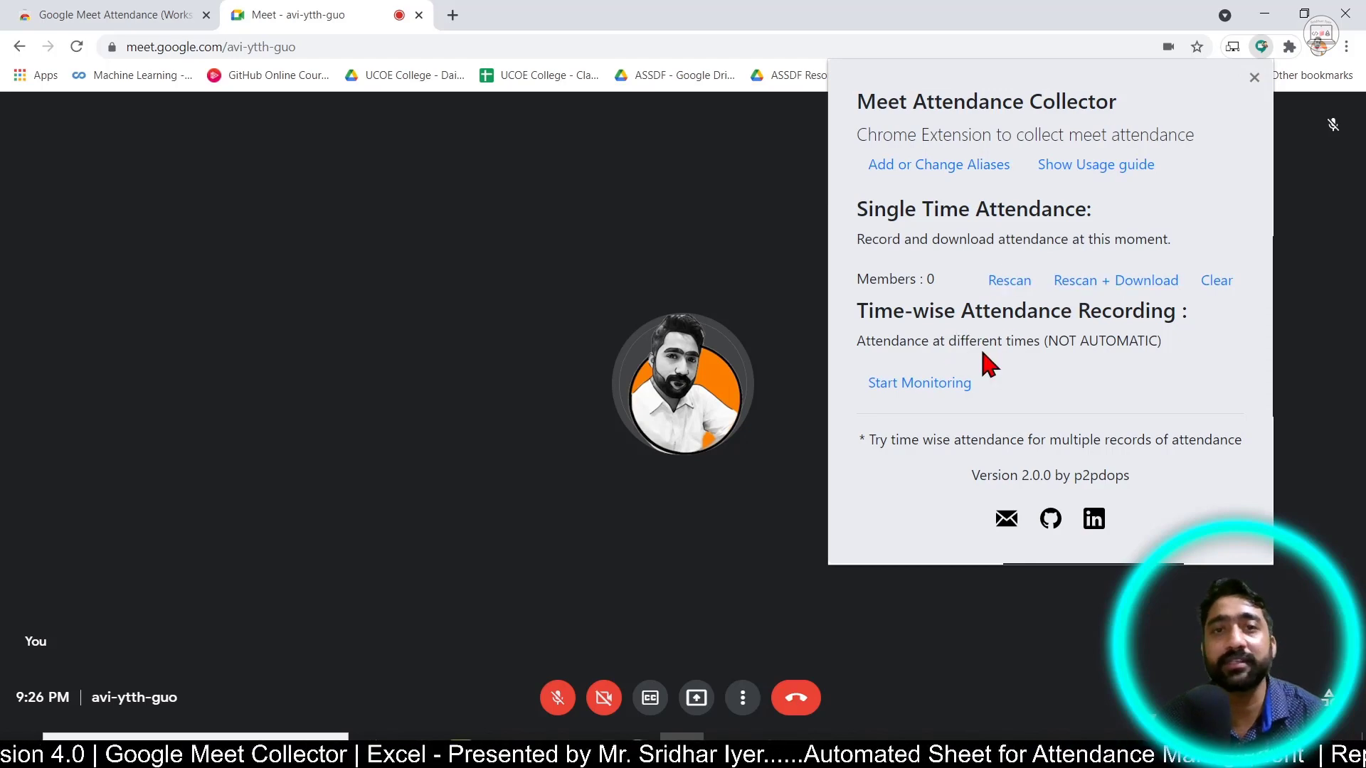
click(1103, 286)
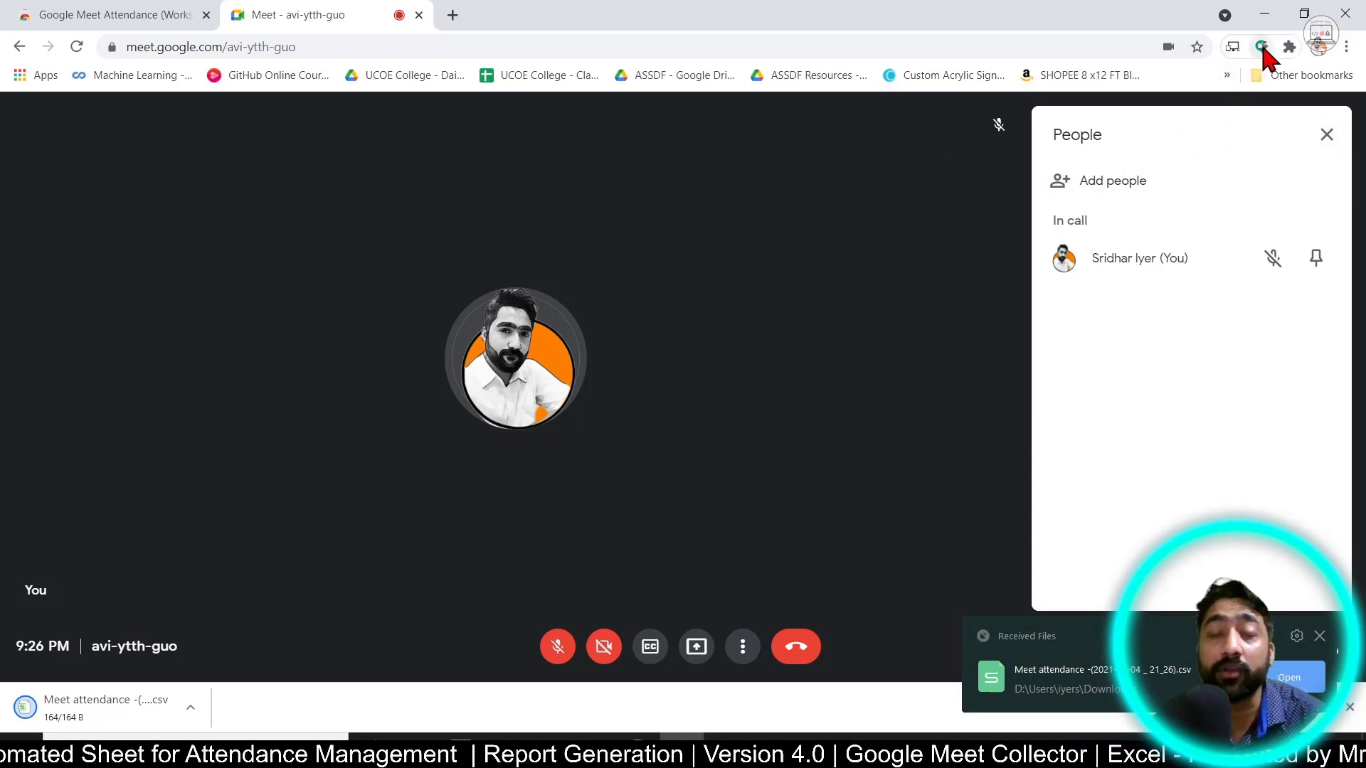
Check the member count in Meet Attendance Collector, then clear the download notice and look over the browser's options
click(1262, 47)
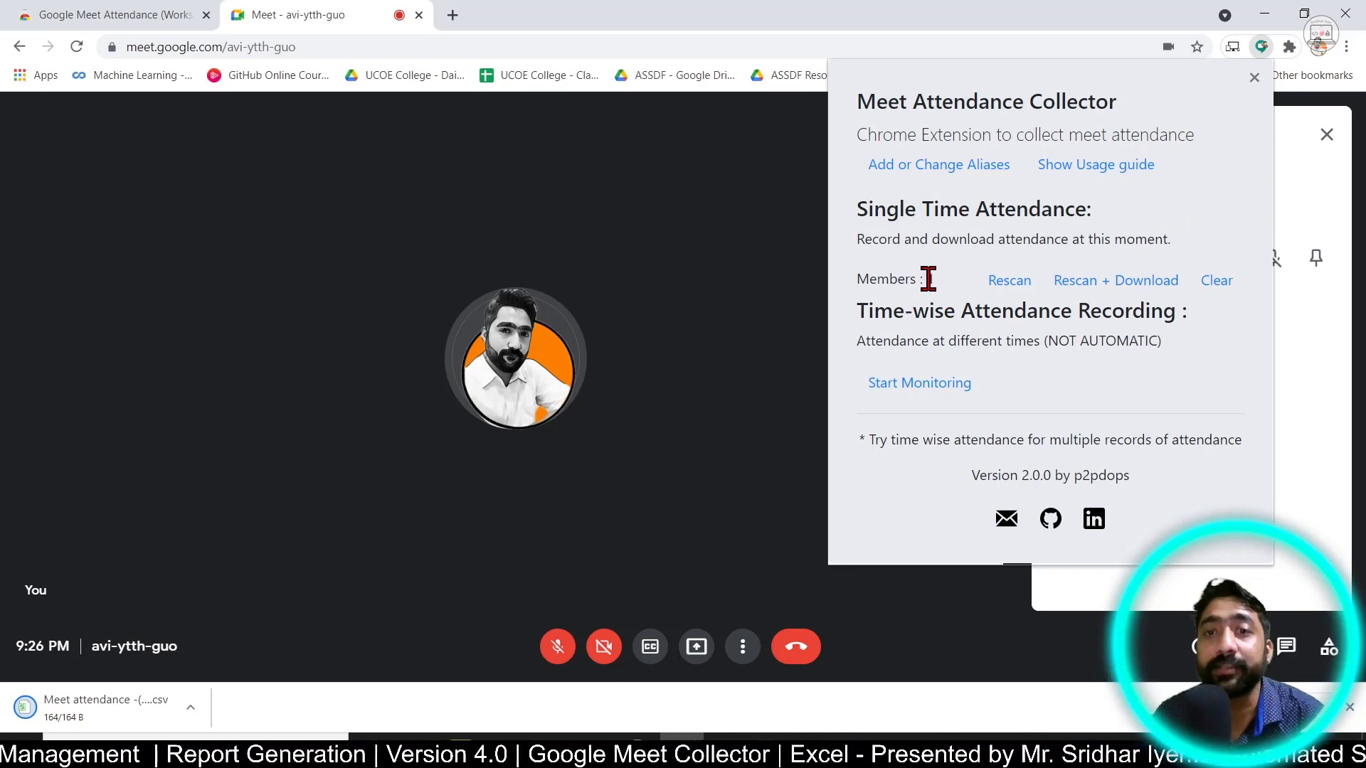
click(1291, 444)
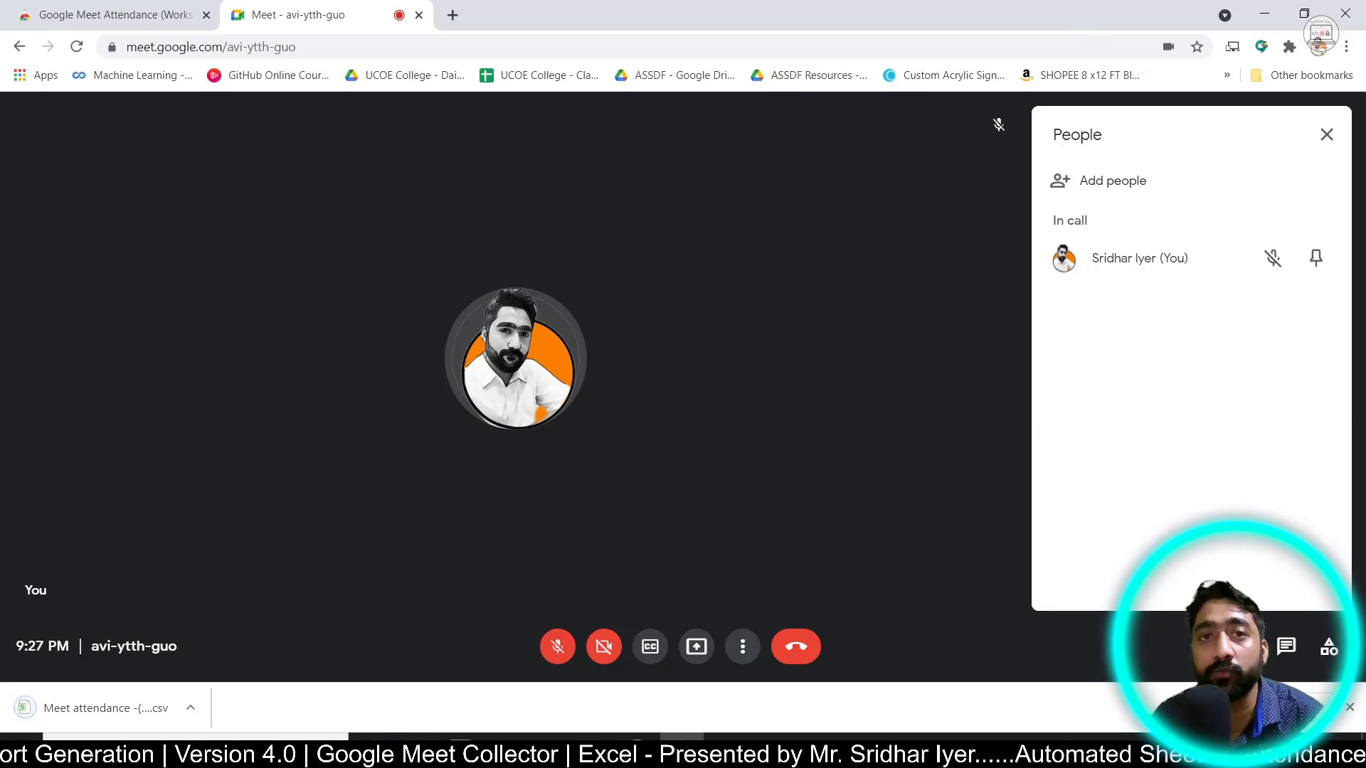
click(1349, 708)
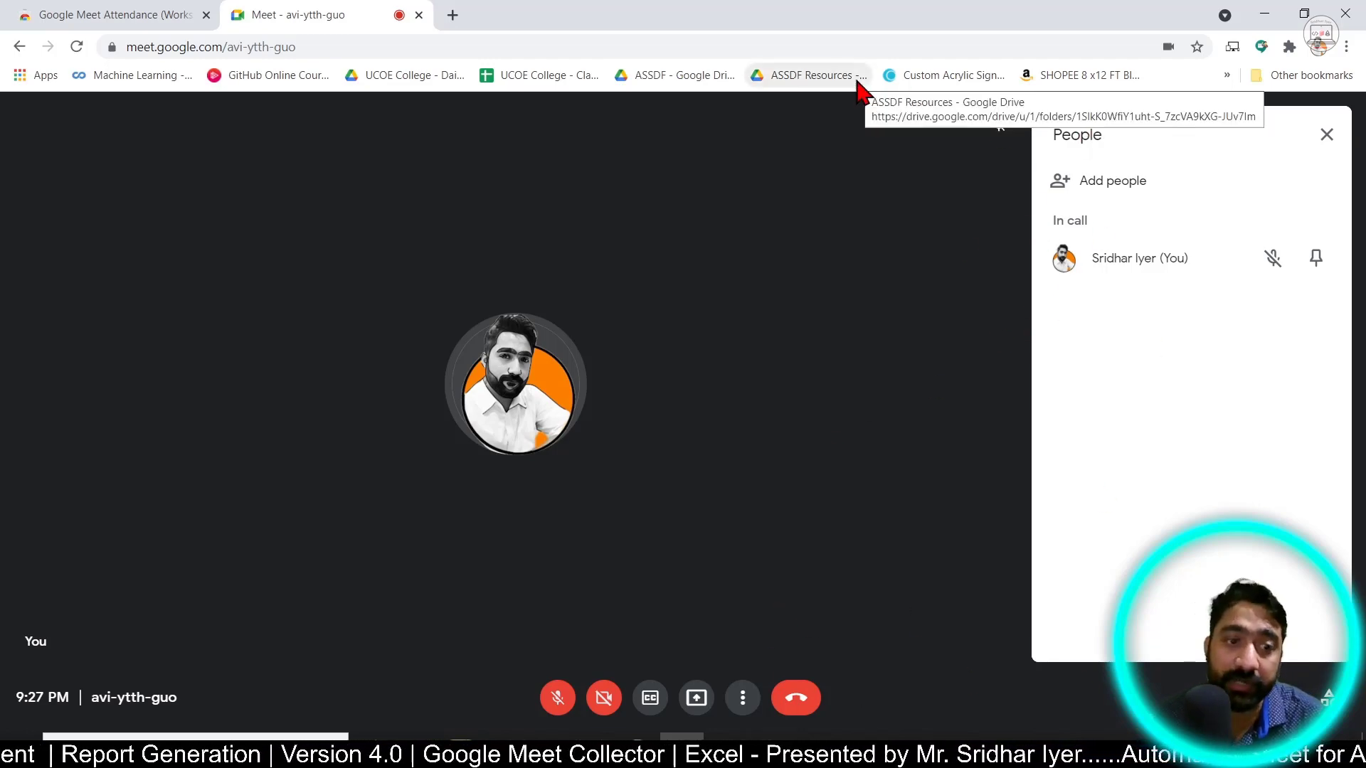
click(1346, 47)
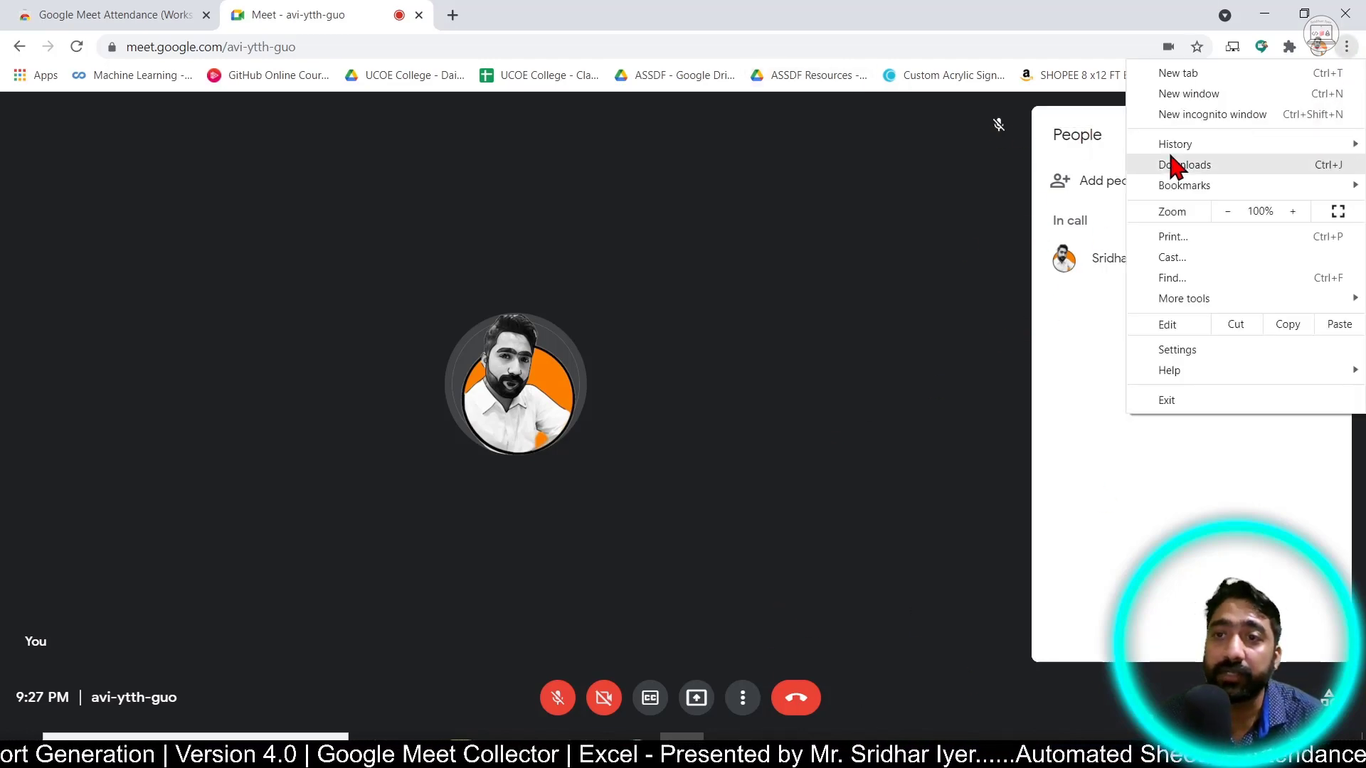
click(873, 265)
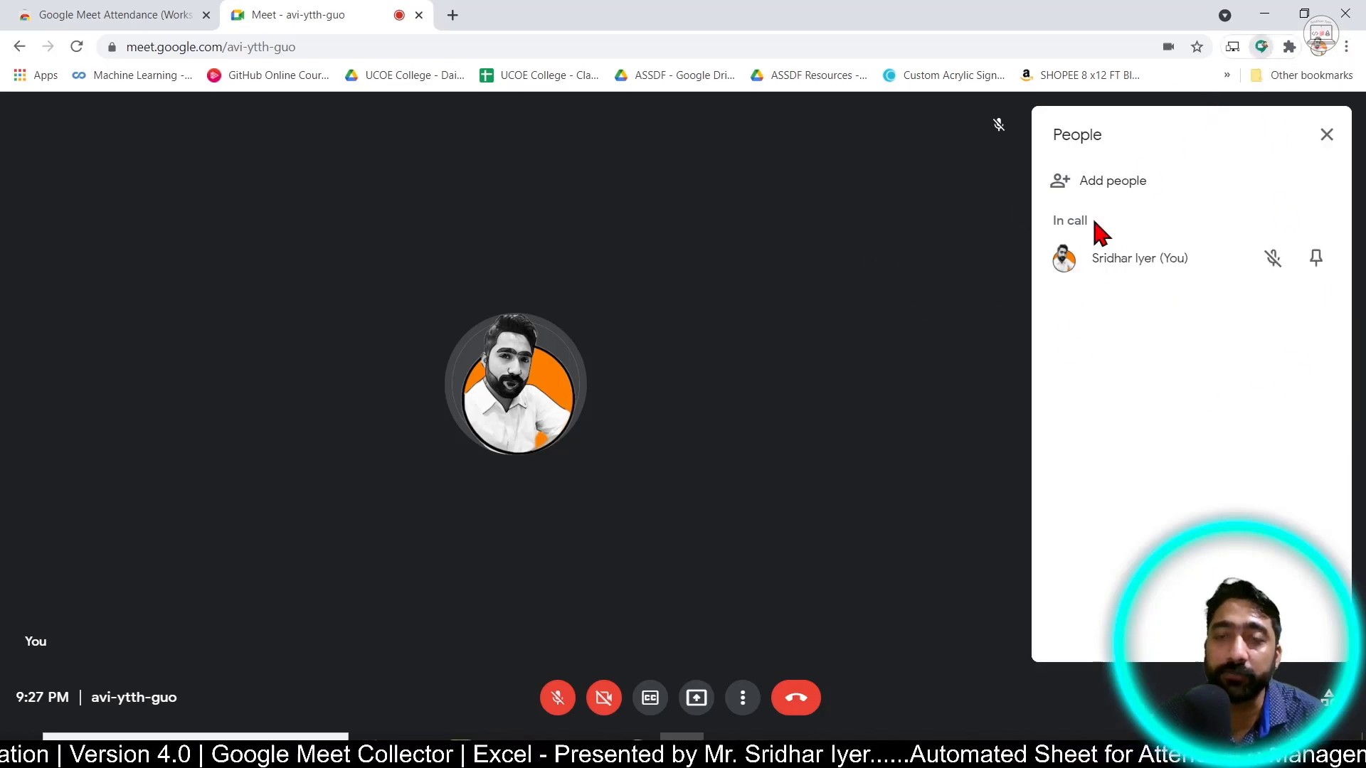
Rescan and download the meeting attendance again with Meet Attendance Collector and open the resulting CSV file
click(1261, 46)
click(1075, 283)
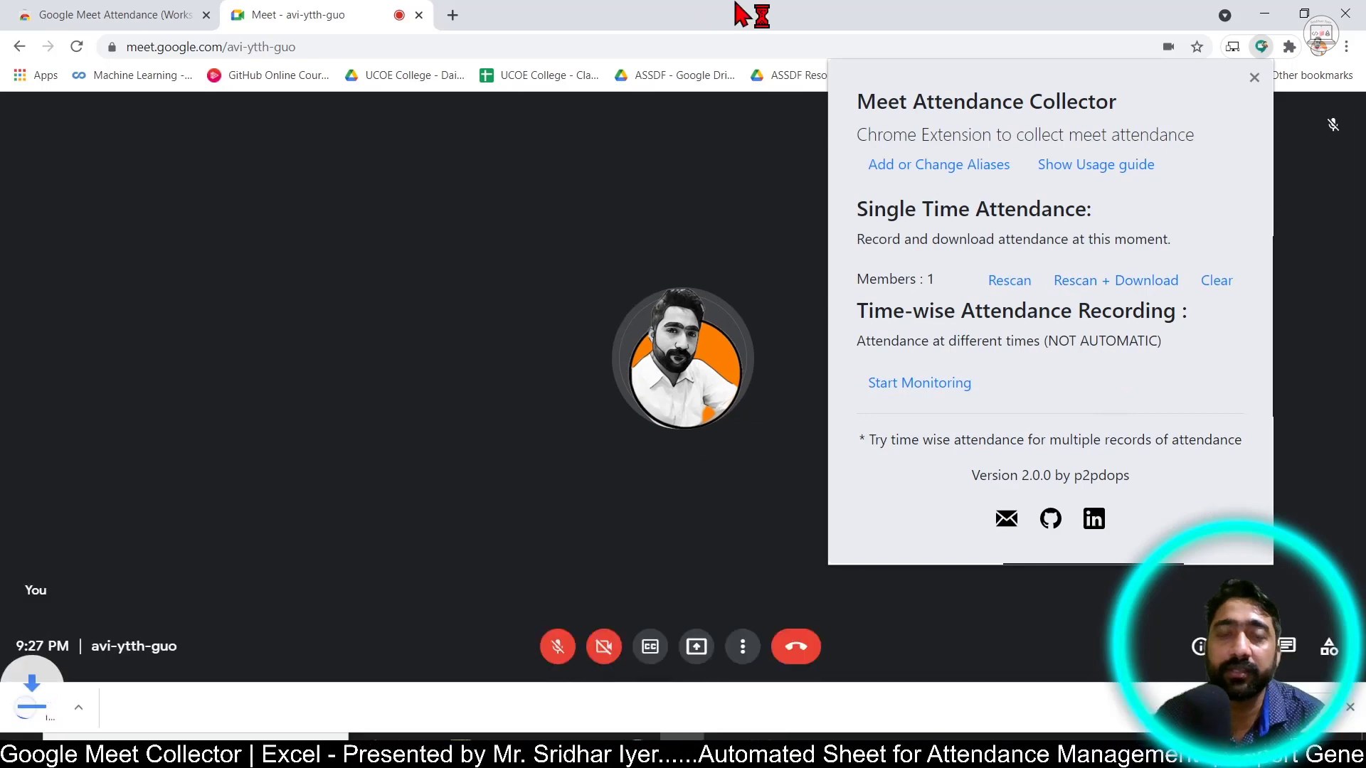
click(90, 710)
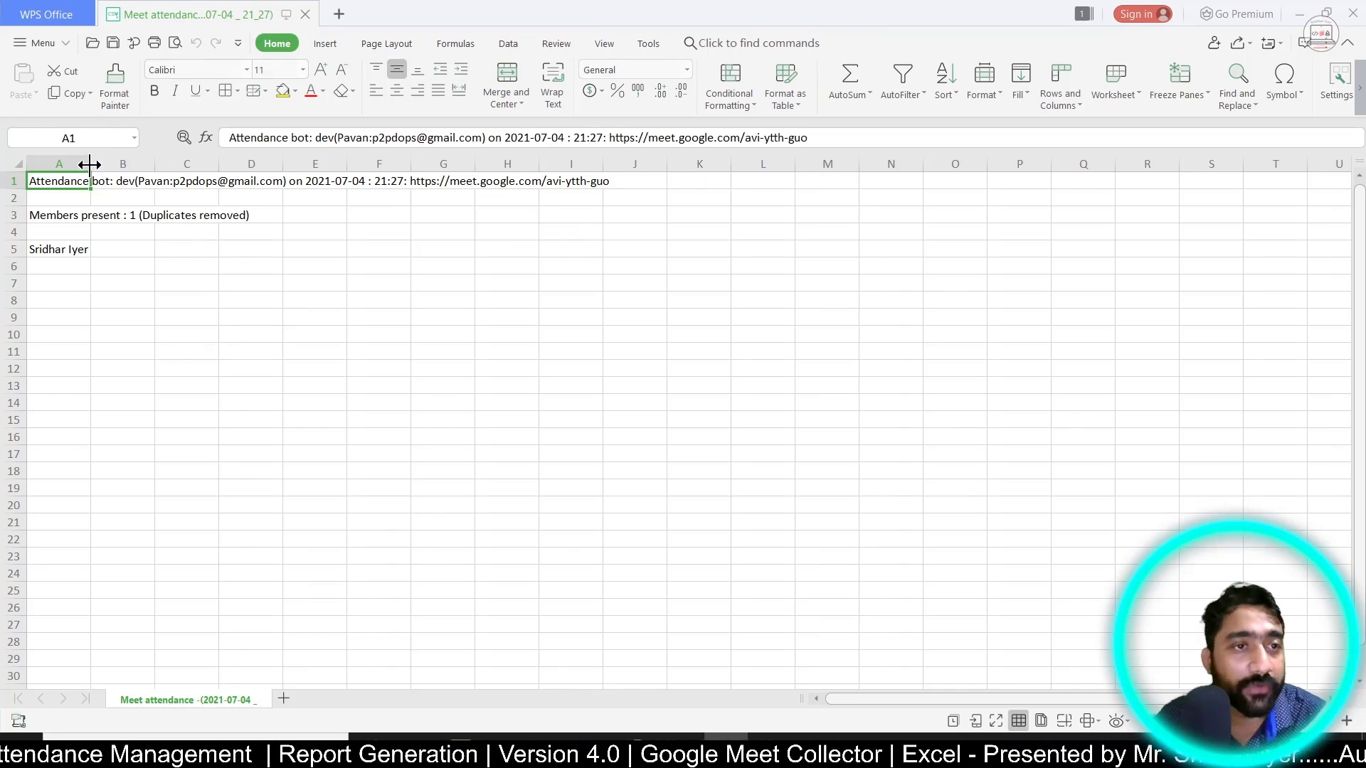
Widen column A slightly in the attendance CSV and review where attendee names are listed, from A5 downward
drag(91, 164, 108, 166)
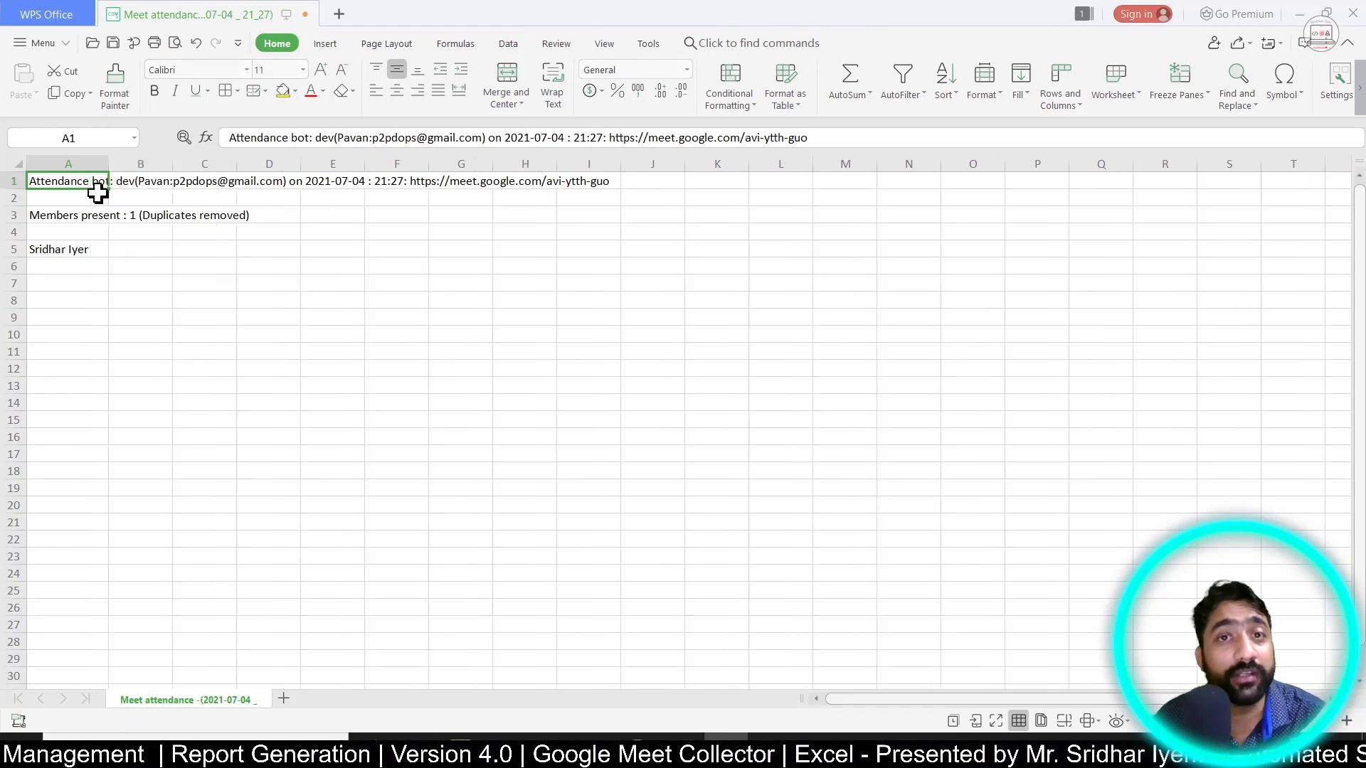
click(63, 249)
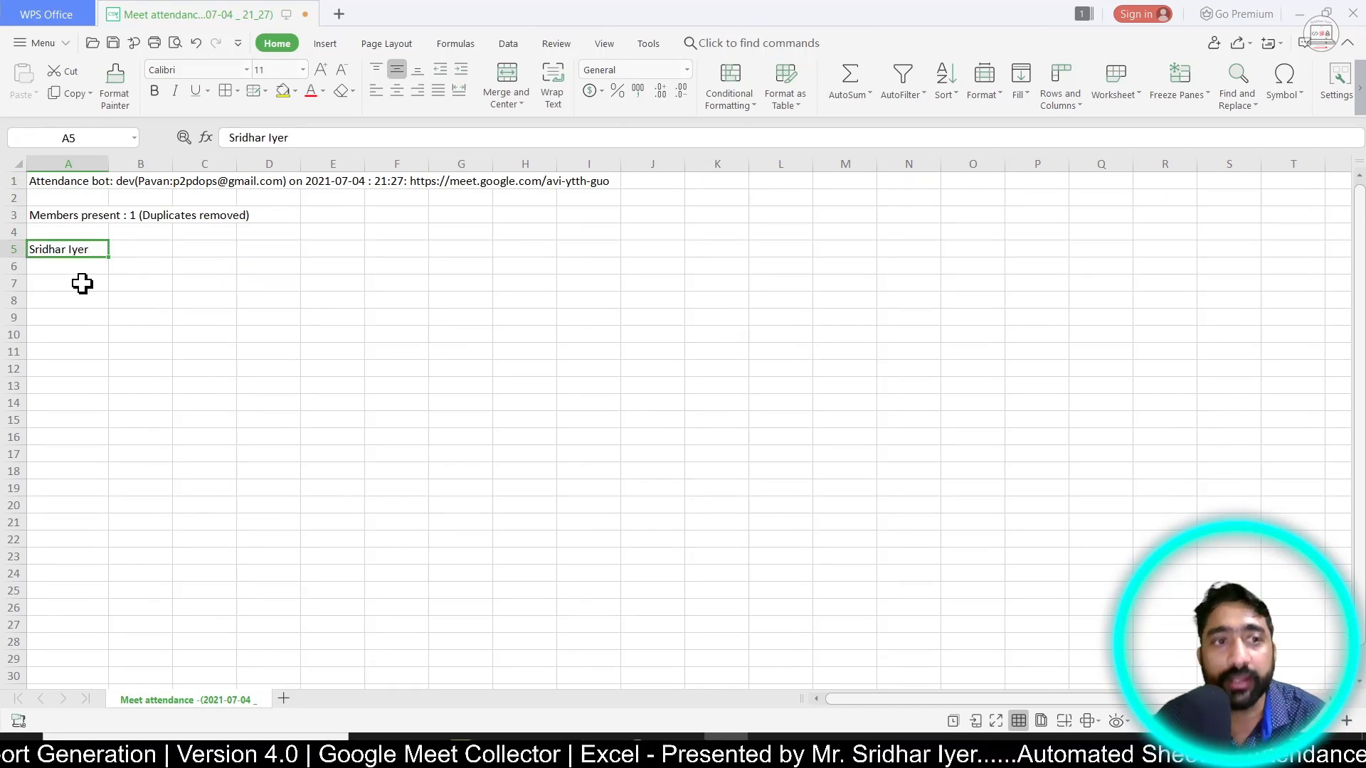
scroll(64, 417, down, 2)
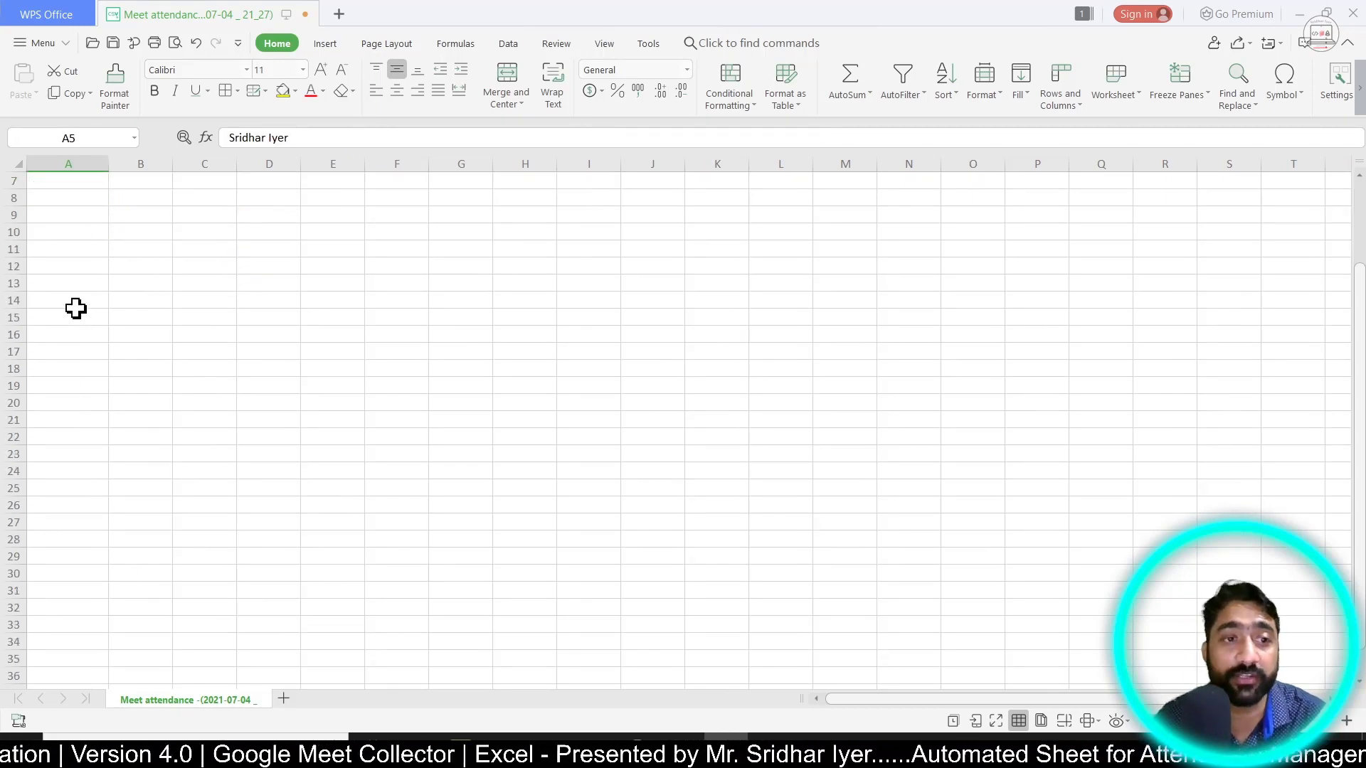
scroll(78, 466, up, 2)
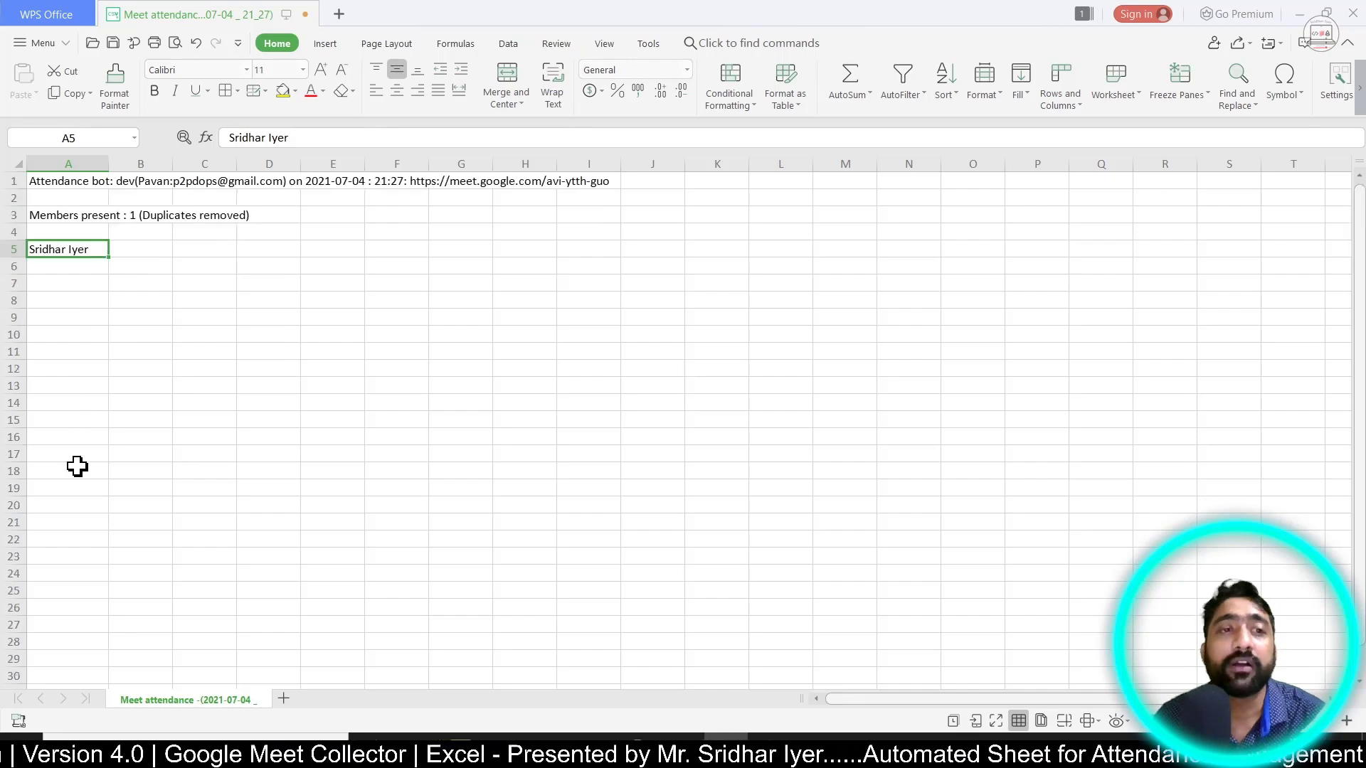
click(49, 263)
click(49, 315)
click(48, 338)
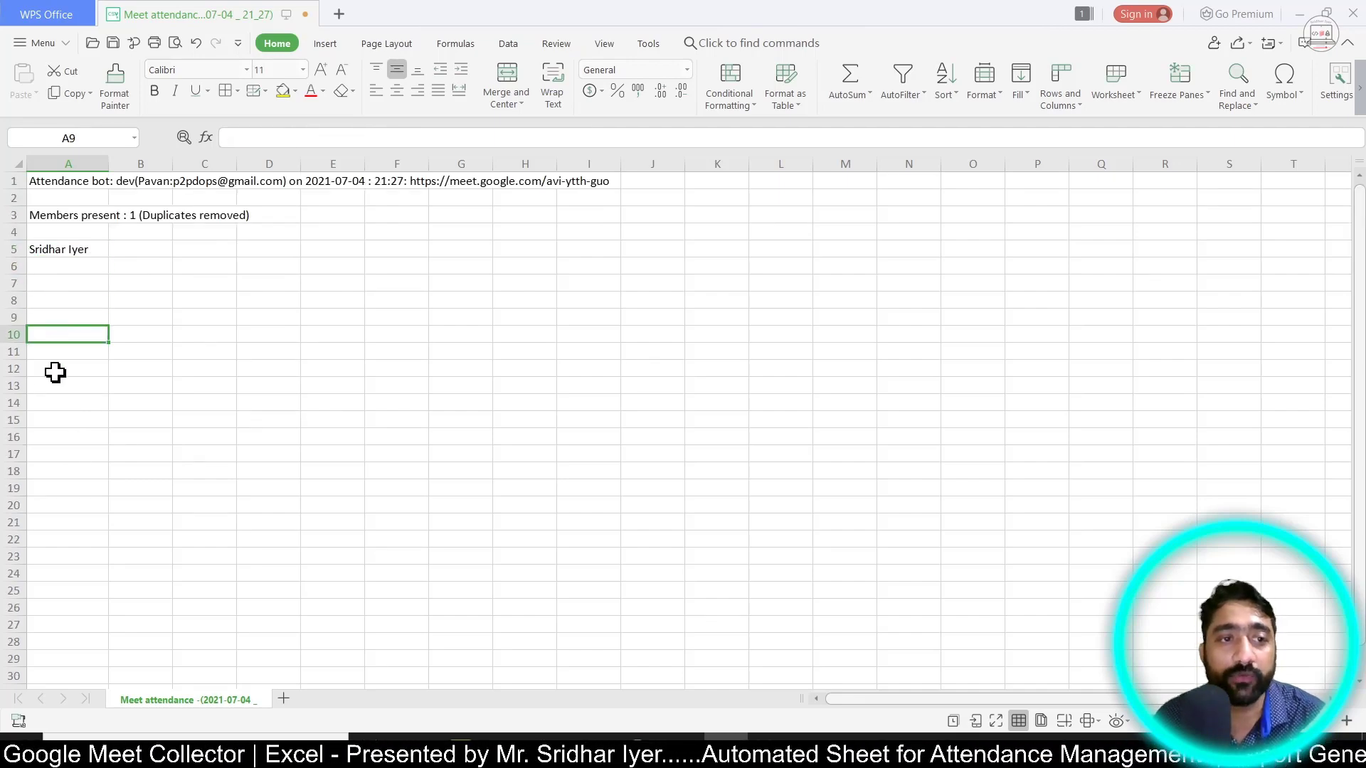
click(56, 372)
click(64, 409)
click(86, 510)
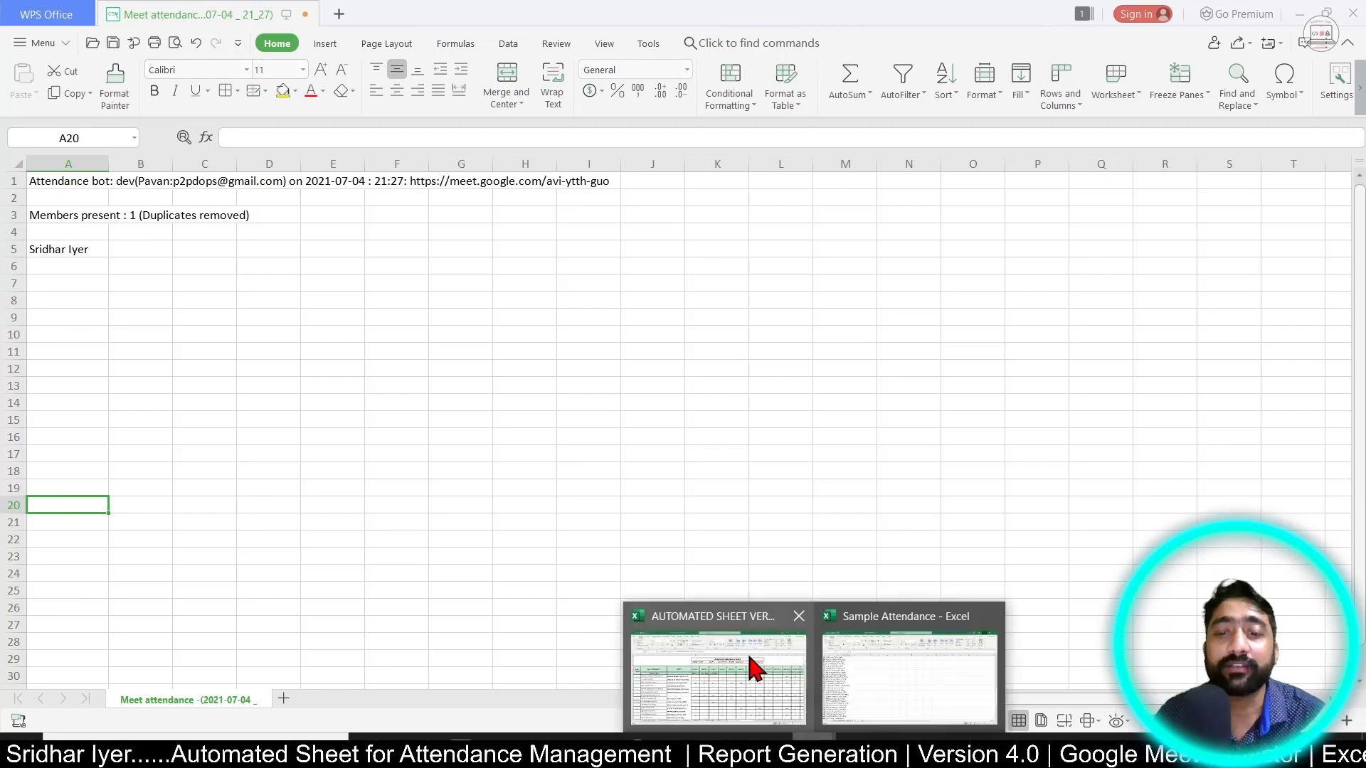
Switch to the AUTOMATED SHEET VERSION 4.0 workbook in Excel and open the Present Student Roll Numbers sheet
click(741, 682)
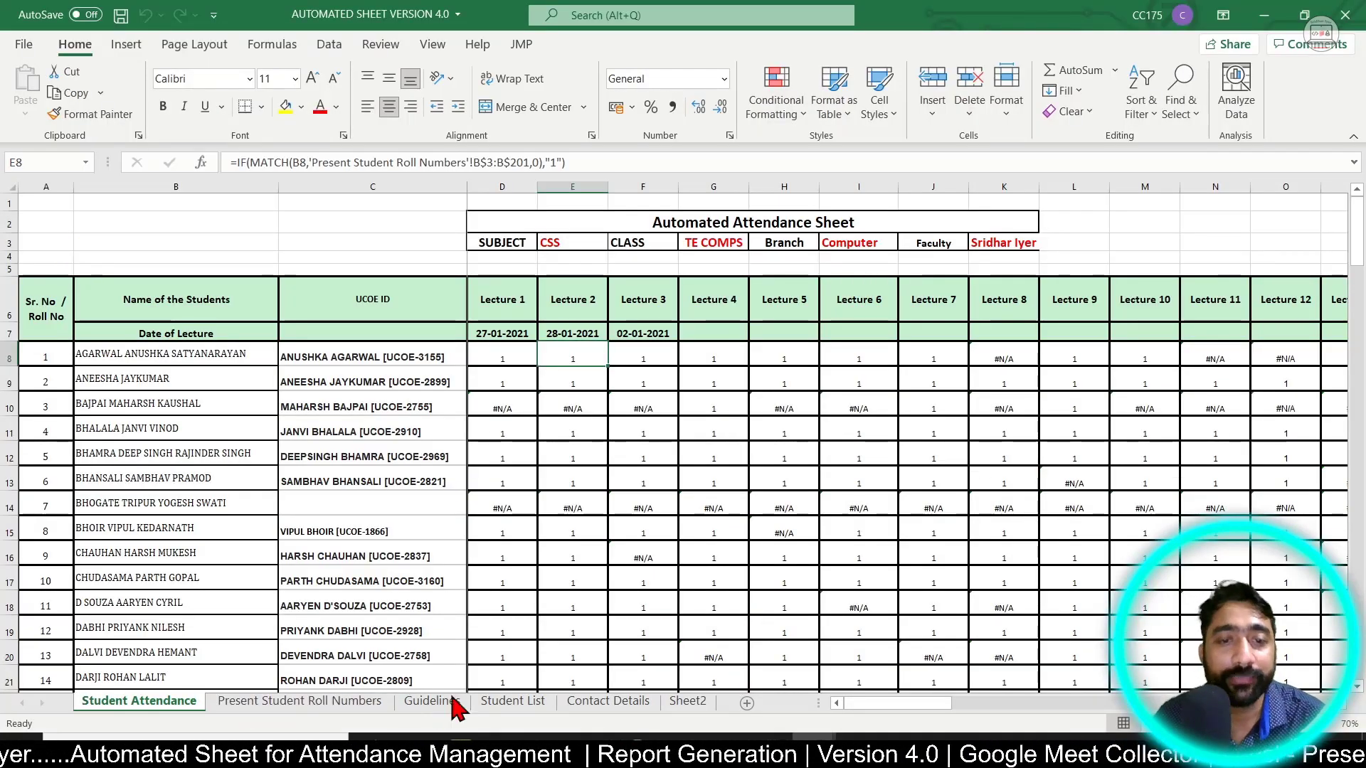
click(313, 705)
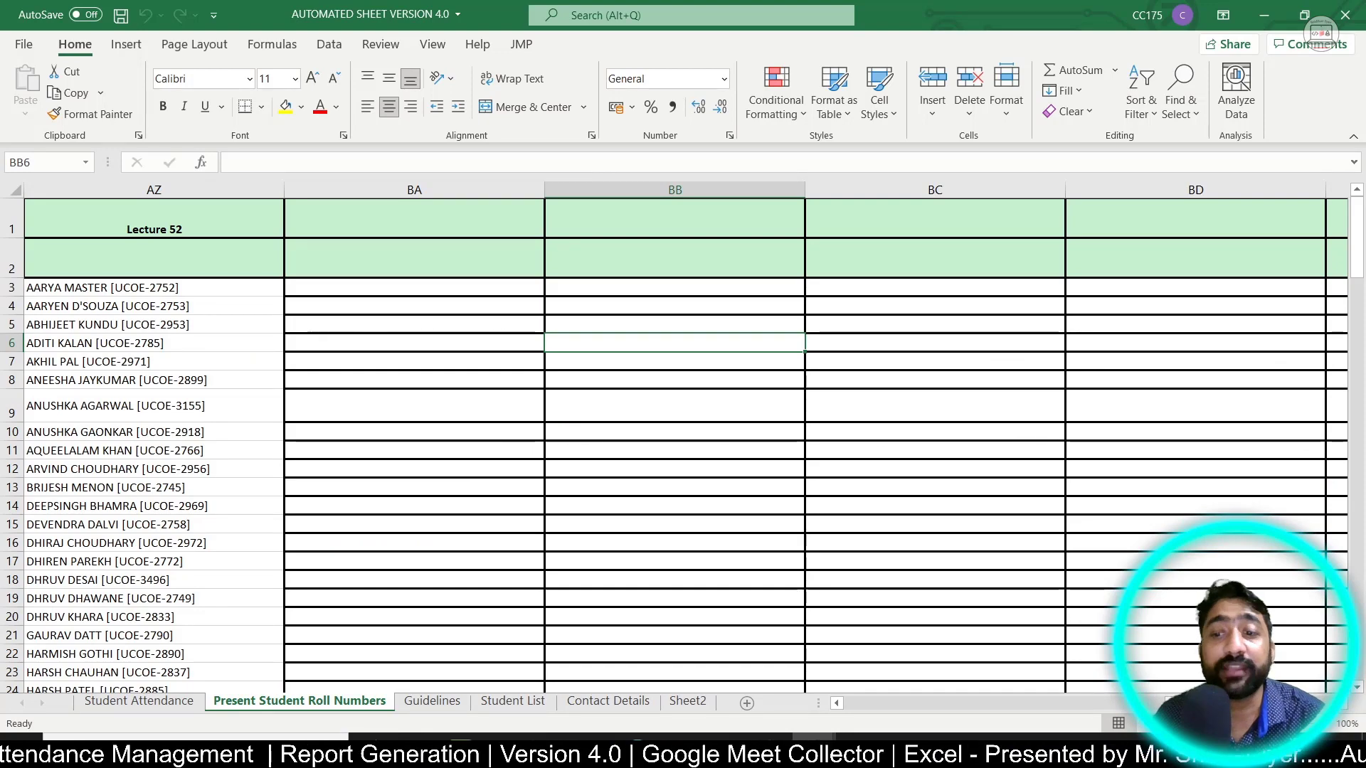
Clear the Lecture 52 student list from AZ3 downward on the Present Student Roll Numbers sheet
drag(1182, 703, 1241, 705)
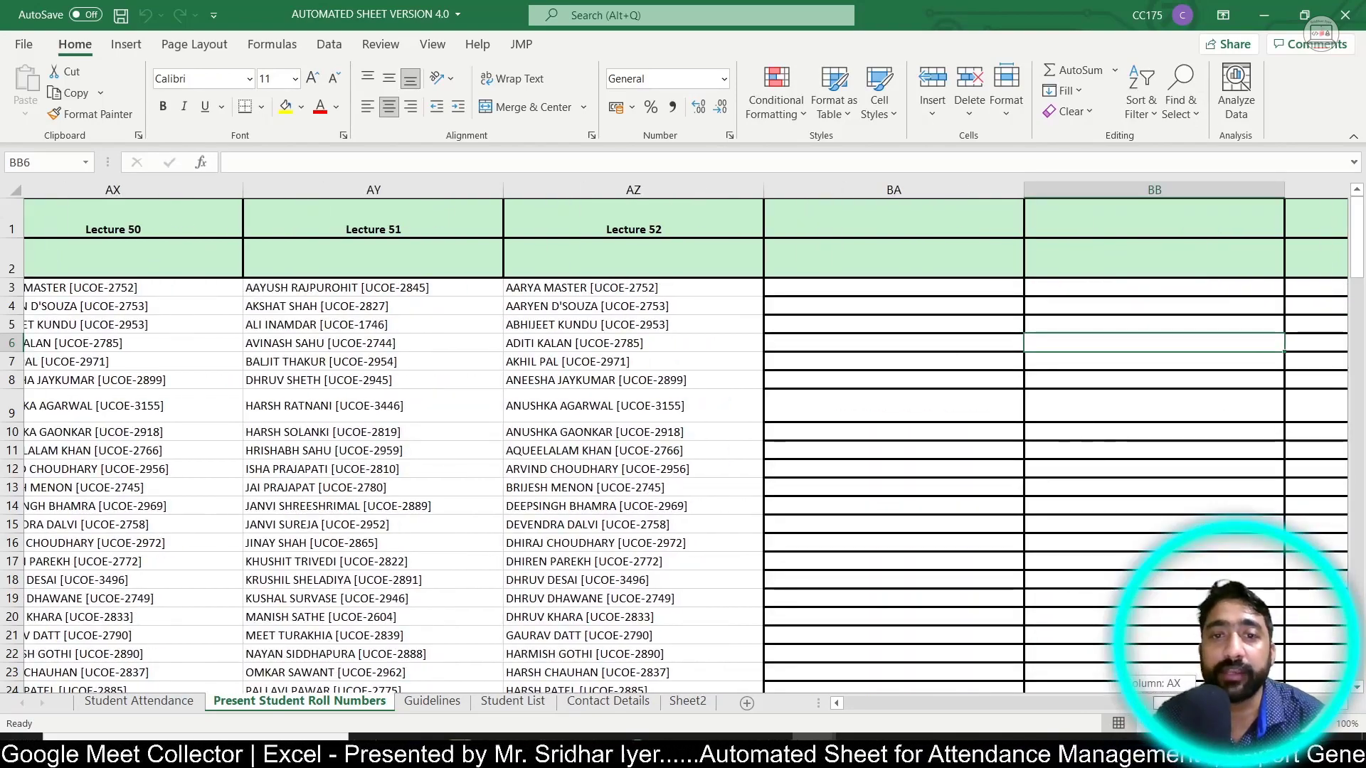
drag(600, 280, 628, 626)
key(Delete)
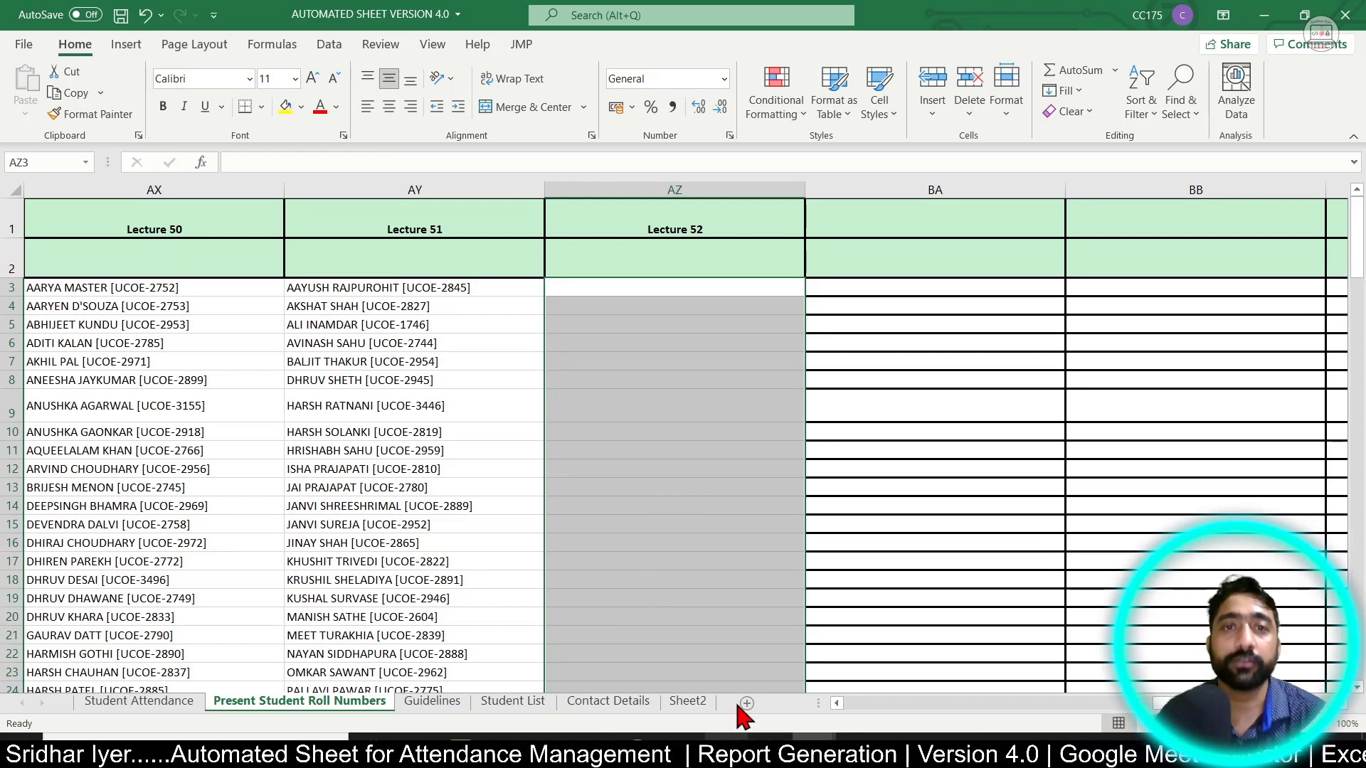
Switch to the Sample Attendance workbook, minimize the downloaded attendance CSV covering it, and copy the attendee list in A1:C104
click(812, 752)
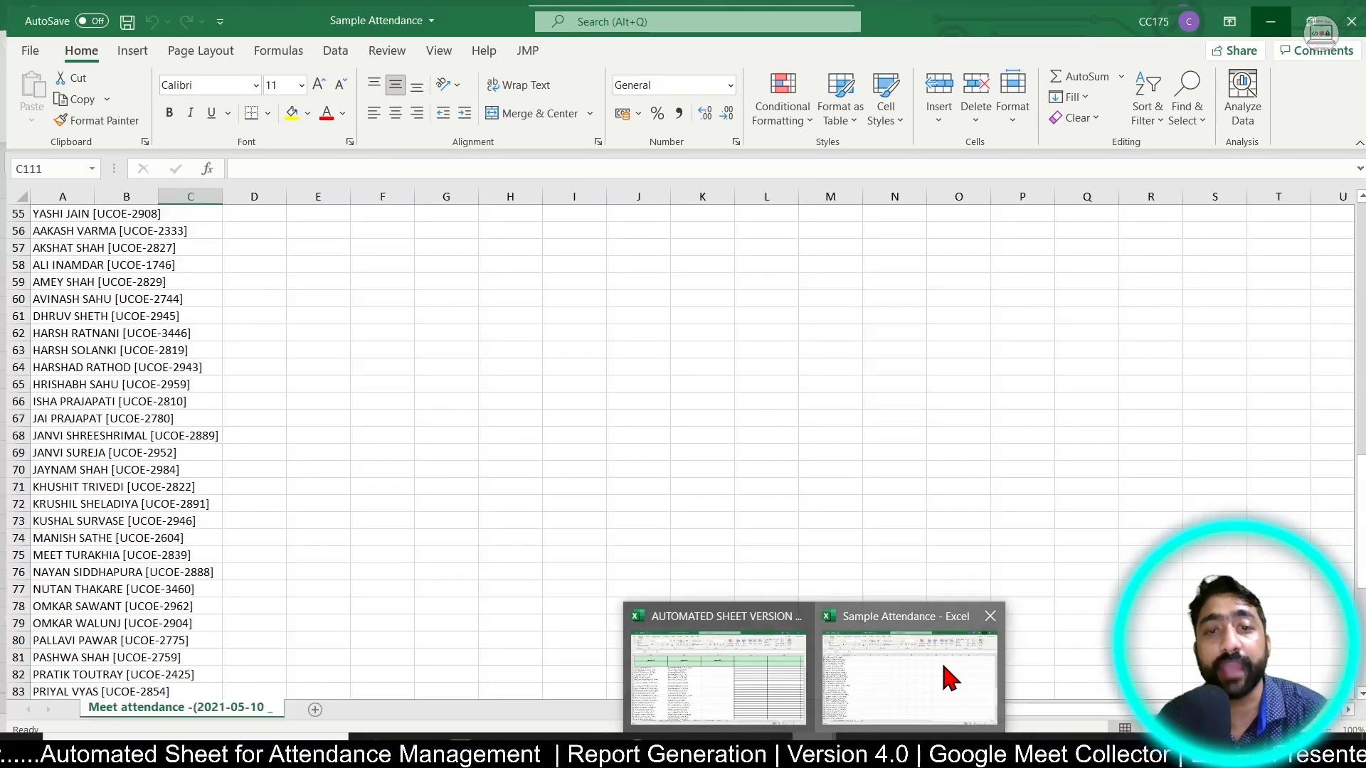
click(910, 654)
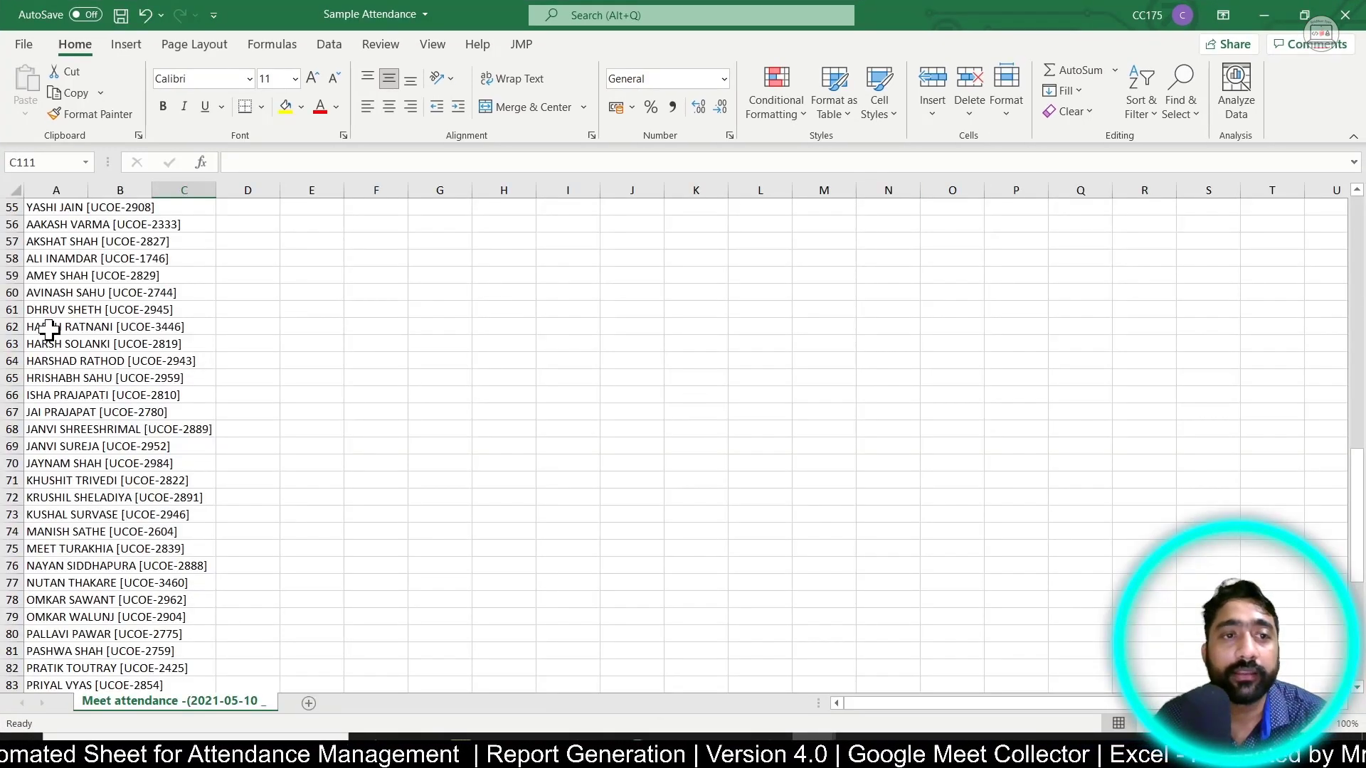
scroll(29, 272, up, 6)
scroll(36, 277, up, 5)
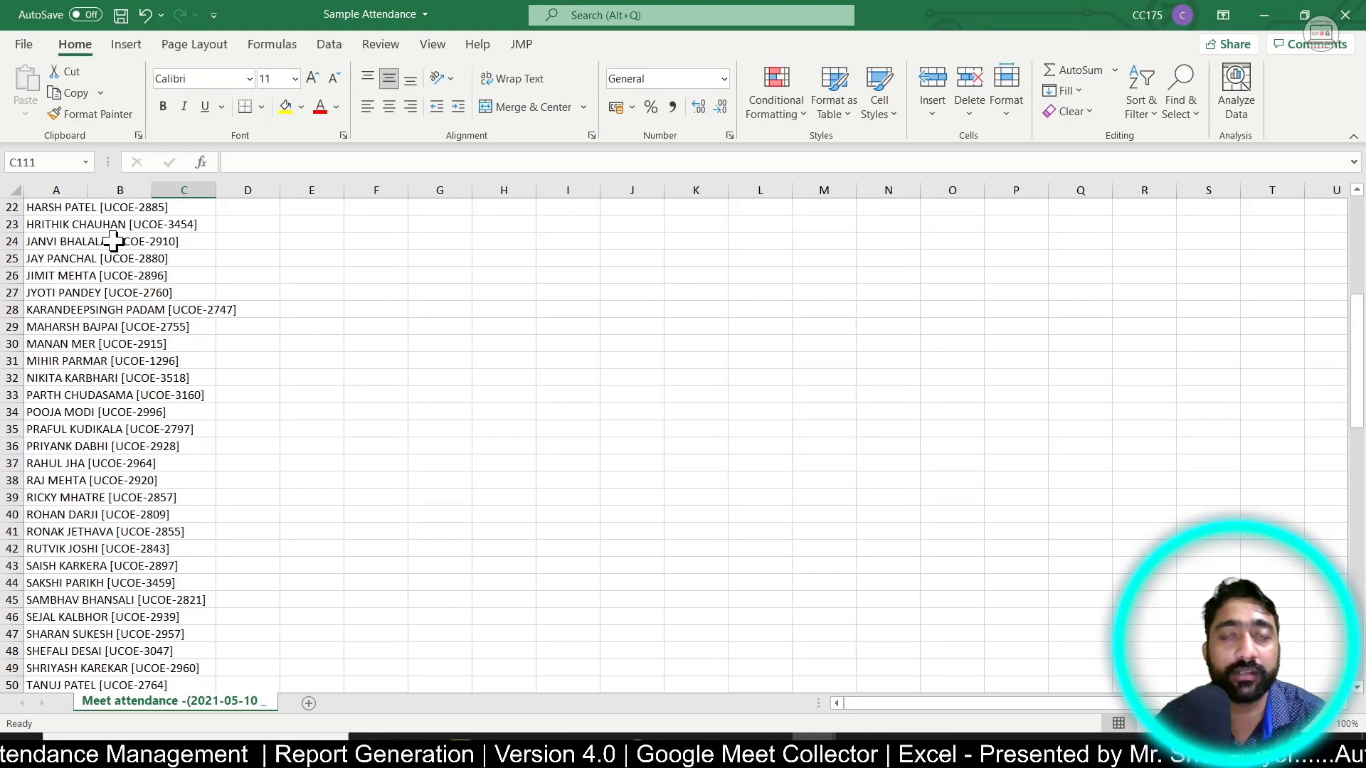
scroll(114, 241, up, 4)
scroll(239, 317, up, 3)
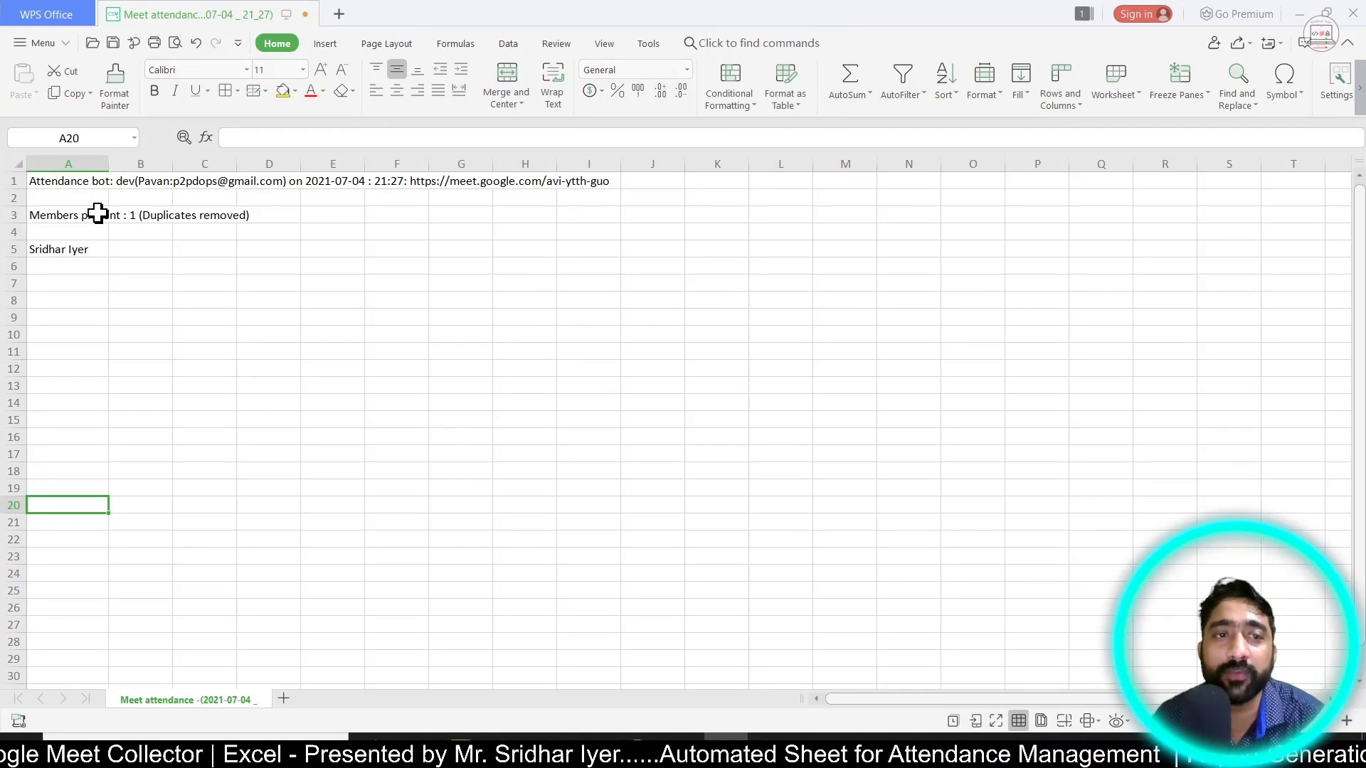
click(1299, 15)
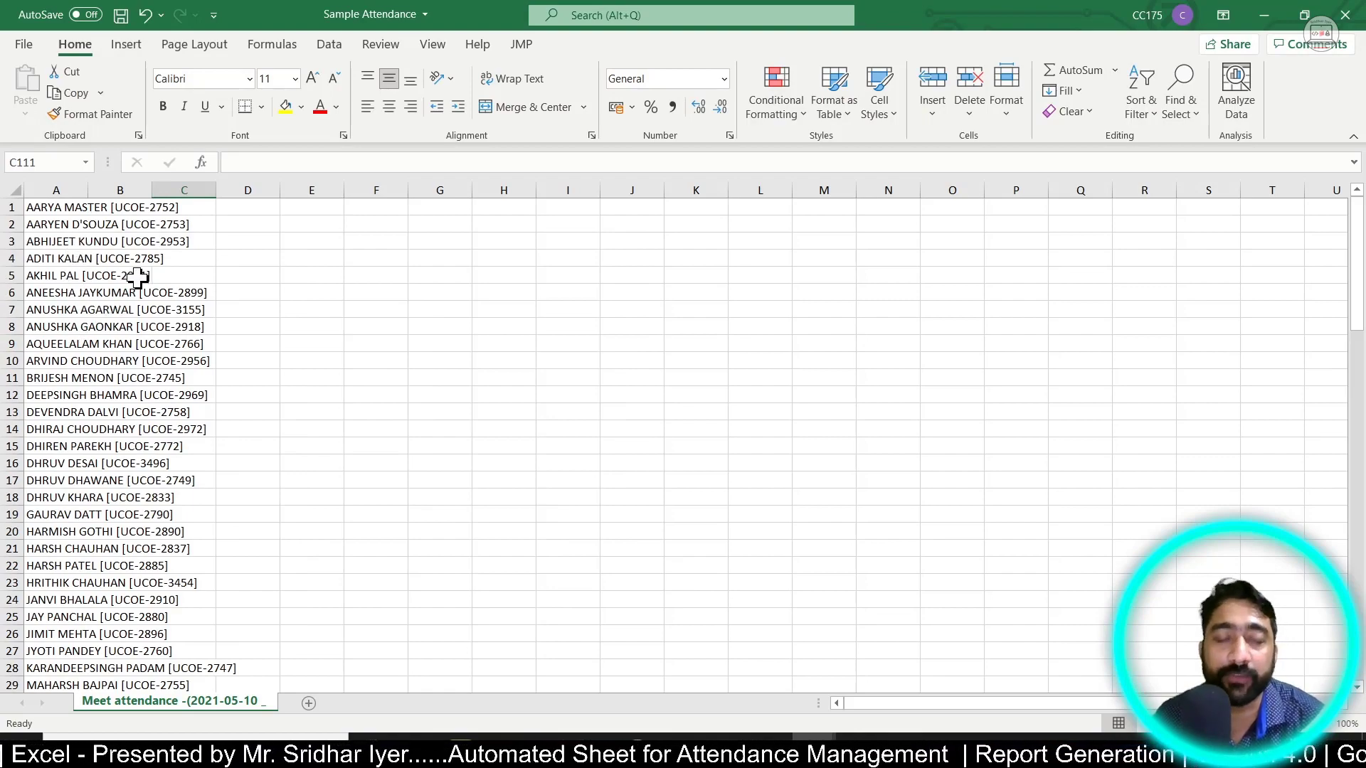
drag(68, 215, 189, 635)
key(ctrl+c)
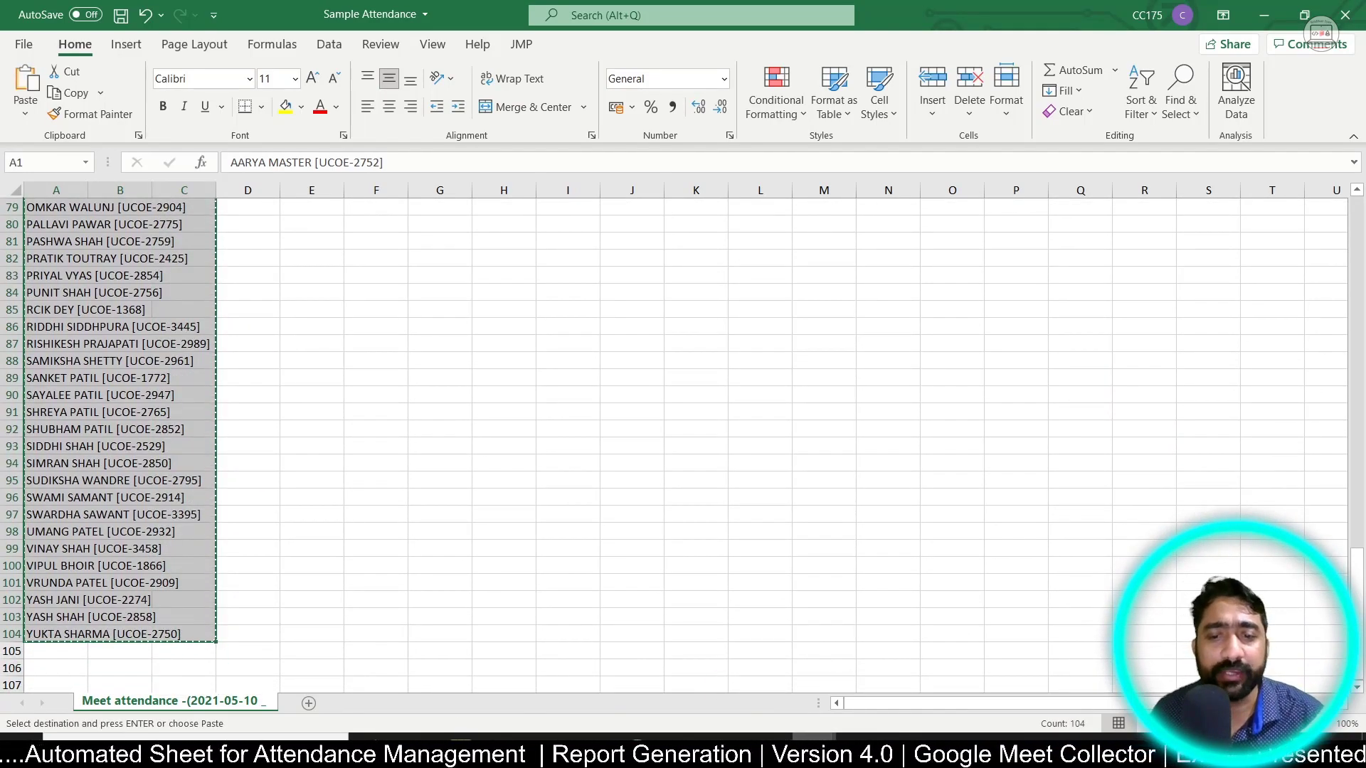
Switch to the AUTOMATED SHEET VERSION 4.0 workbook and paste the attendee list at AZ3 under Lecture 52
click(813, 751)
click(724, 709)
key(ctrl+shift+Down)
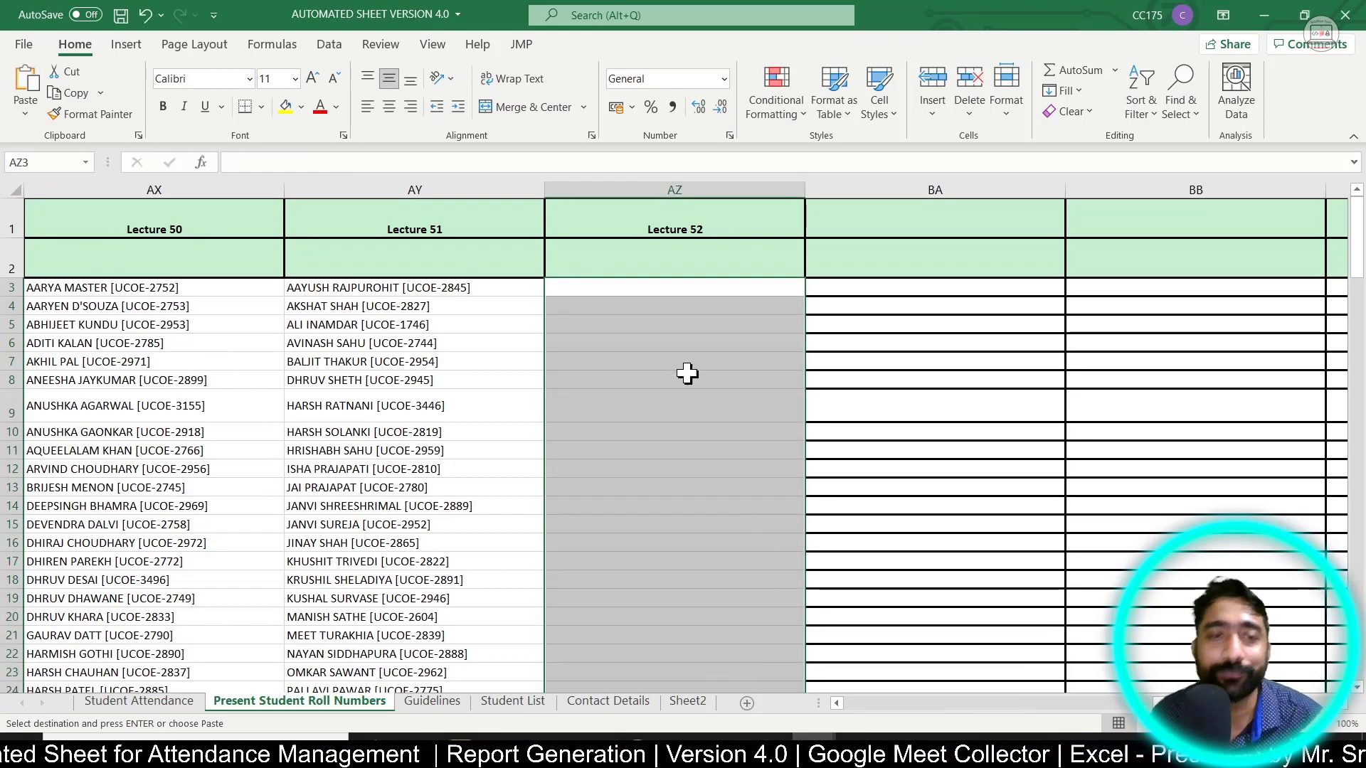
click(665, 291)
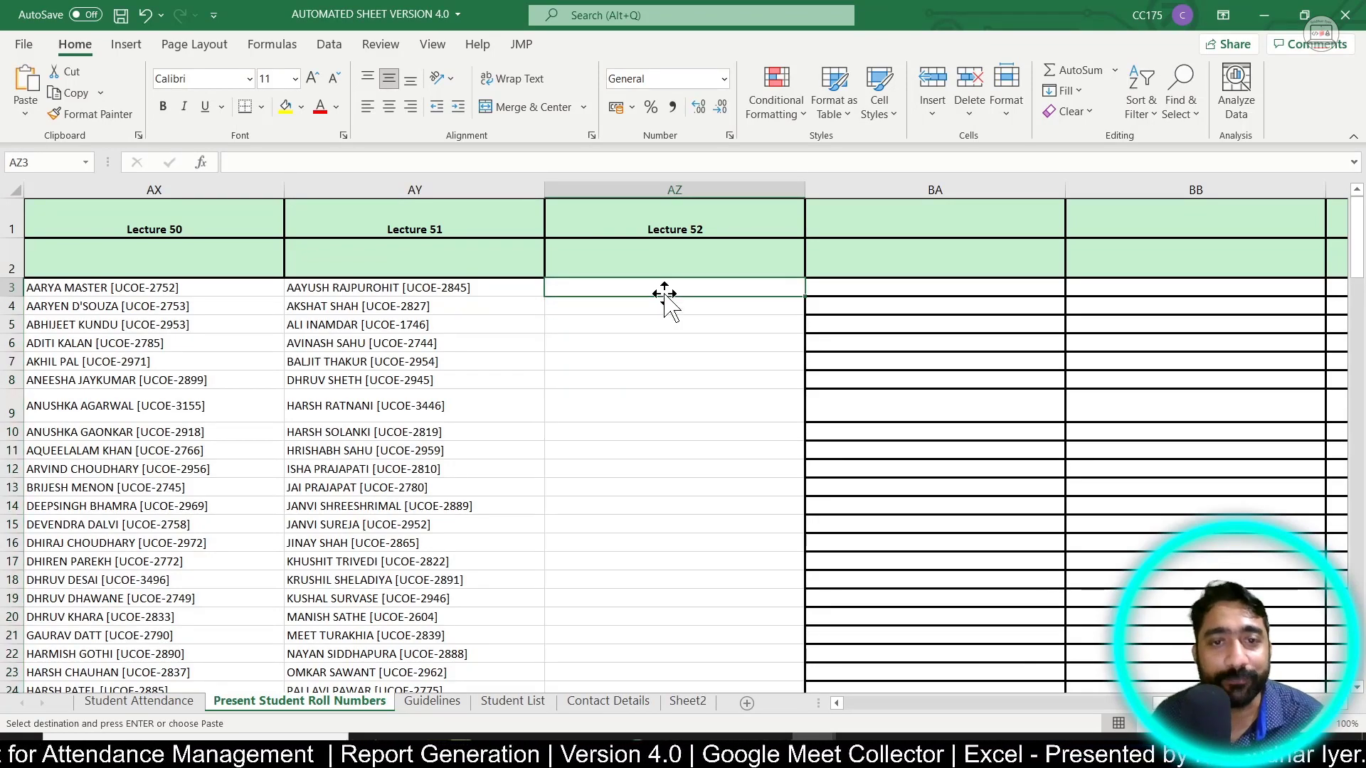
key(ctrl+v)
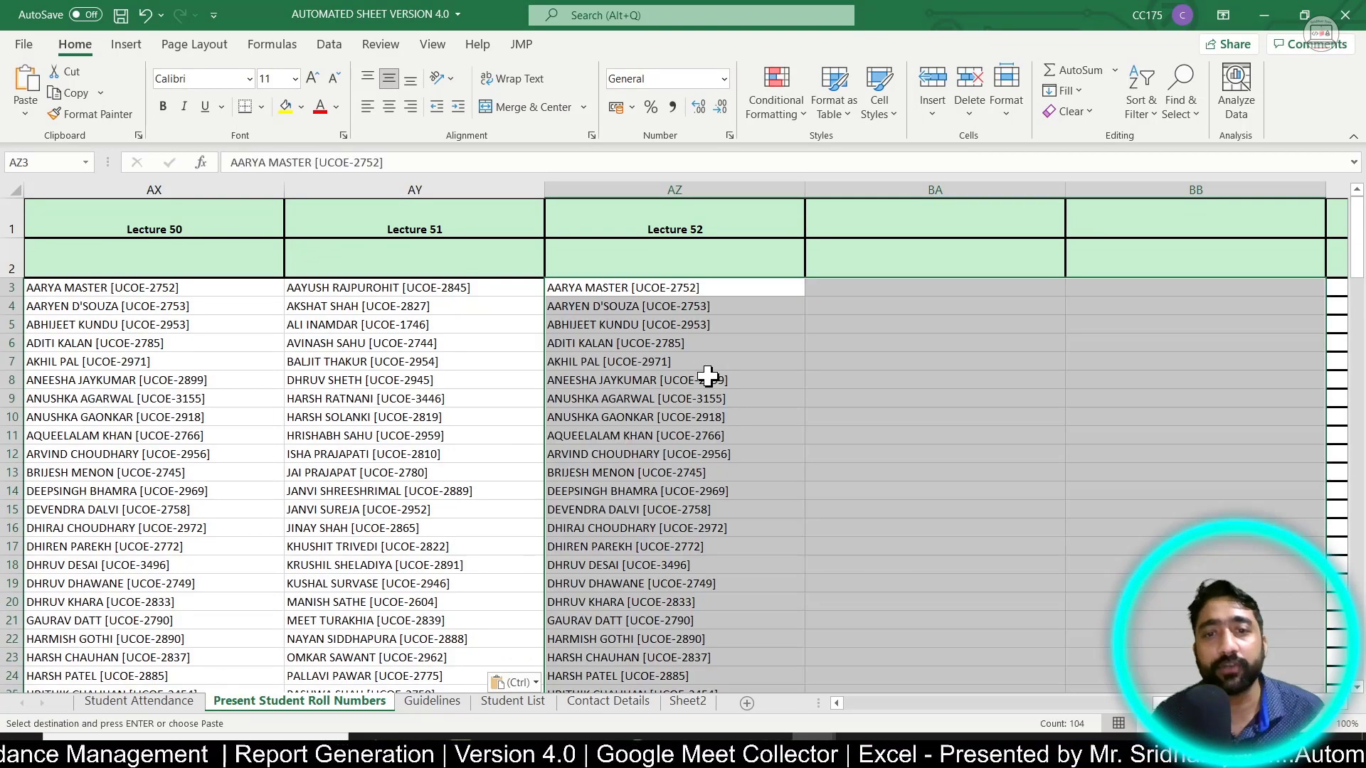
click(855, 382)
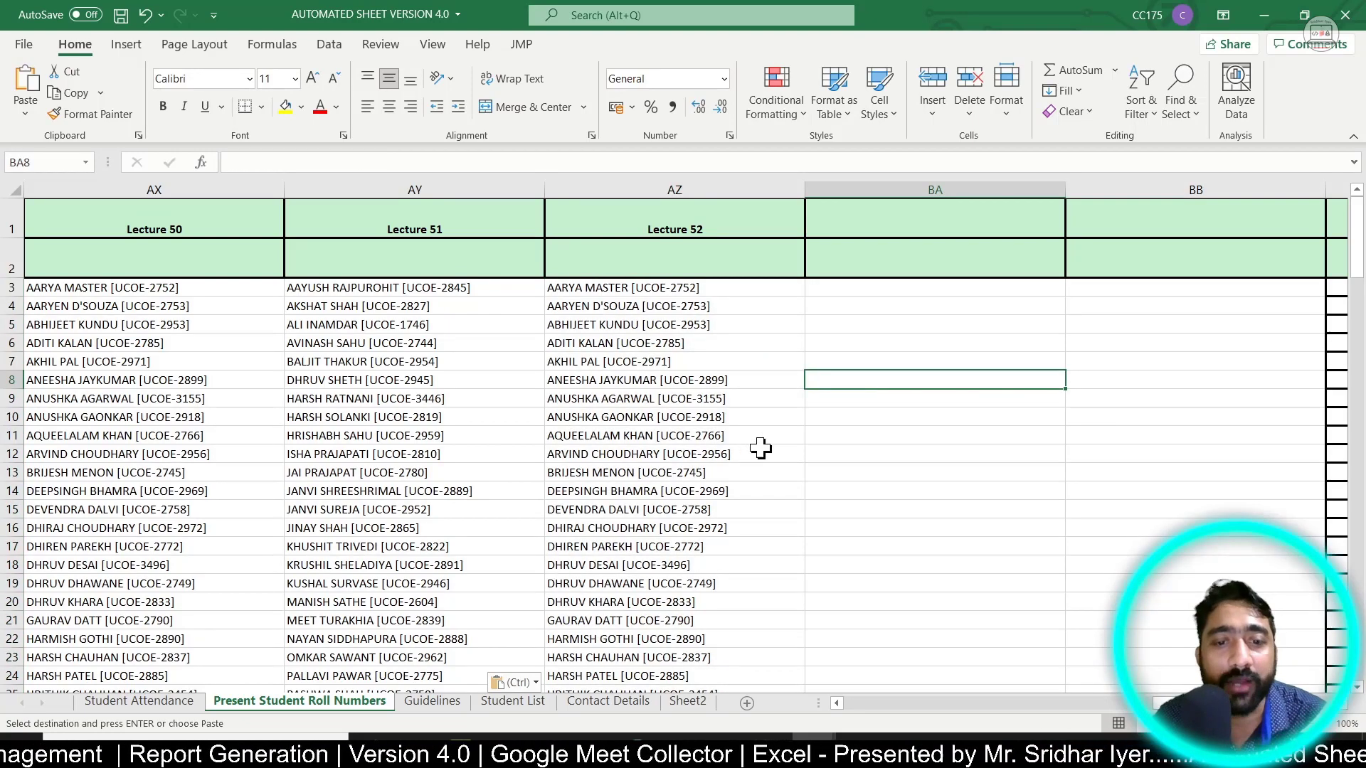
Open the Student Attendance sheet and check the Lecture 52 column, Lectures Conducted and attendance percentages
click(162, 703)
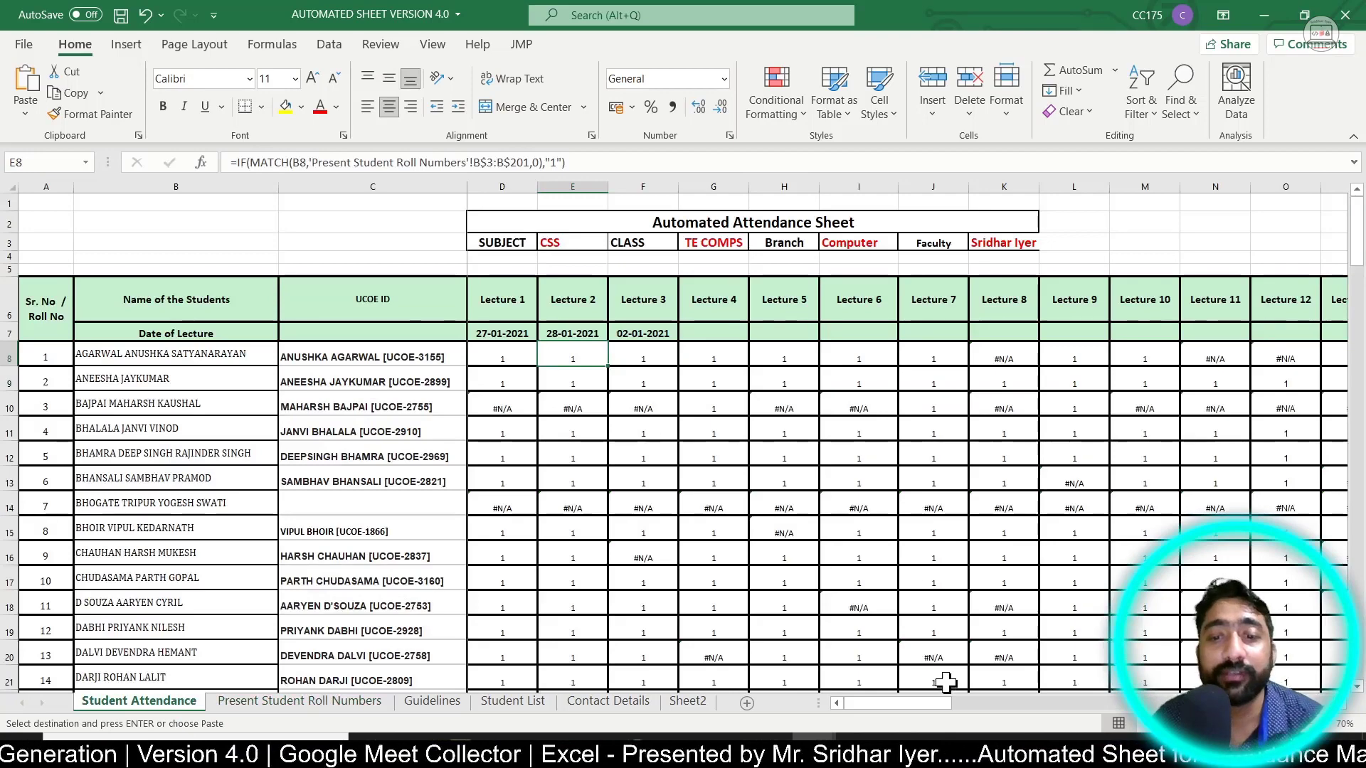
drag(939, 703, 1278, 719)
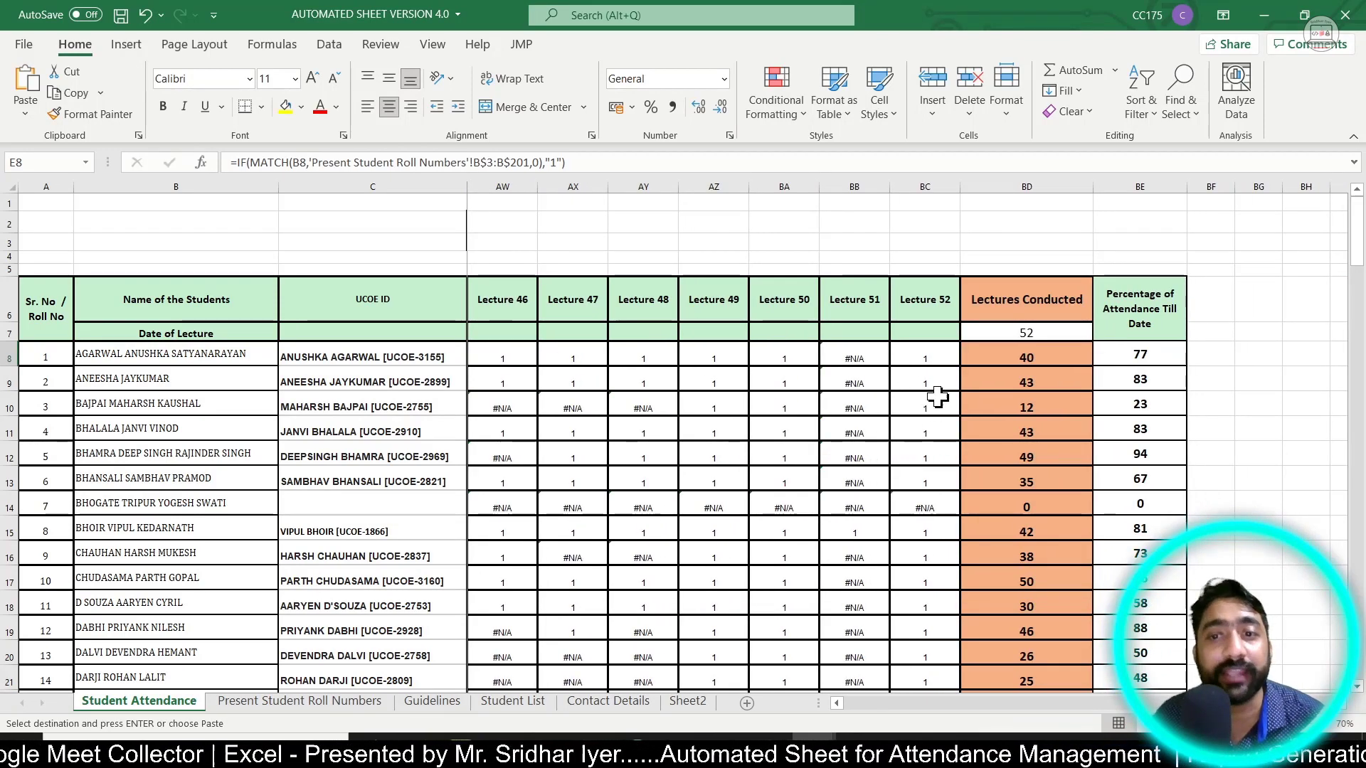
Undo the Lecture 52 paste on the Present Student Roll Numbers sheet and save the workbook
click(299, 700)
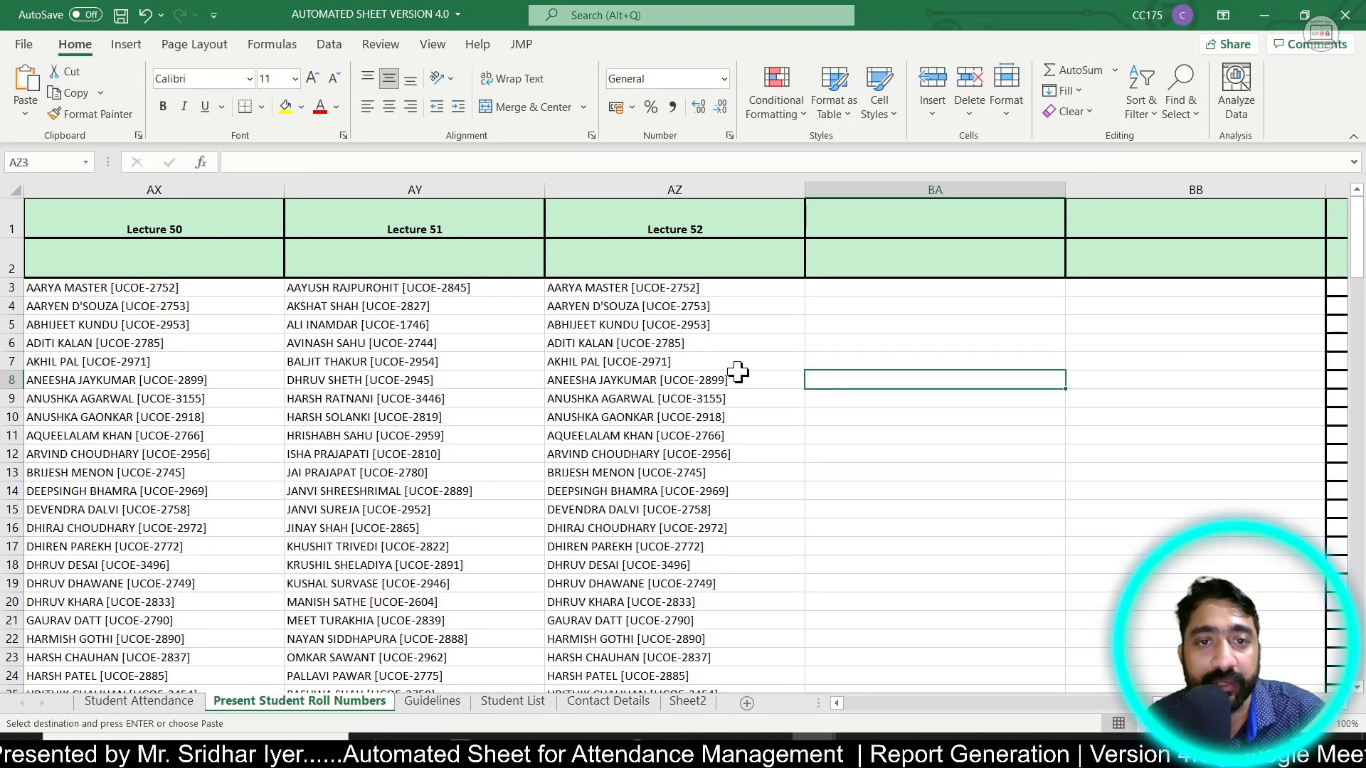
key(ctrl+z)
key(ctrl+s)
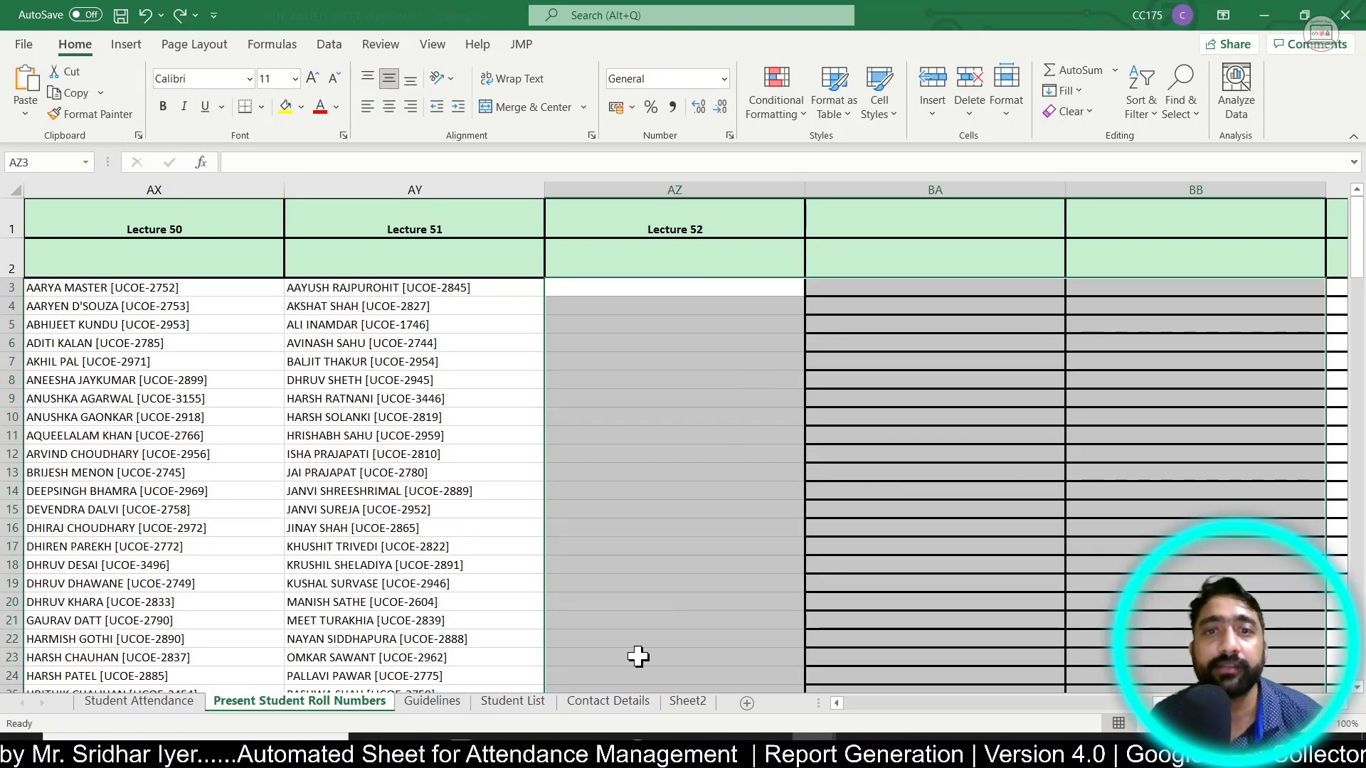
Return to the Student Attendance sheet and examine the Lecture 52 results in BC8:BC14 alongside the totals
click(178, 702)
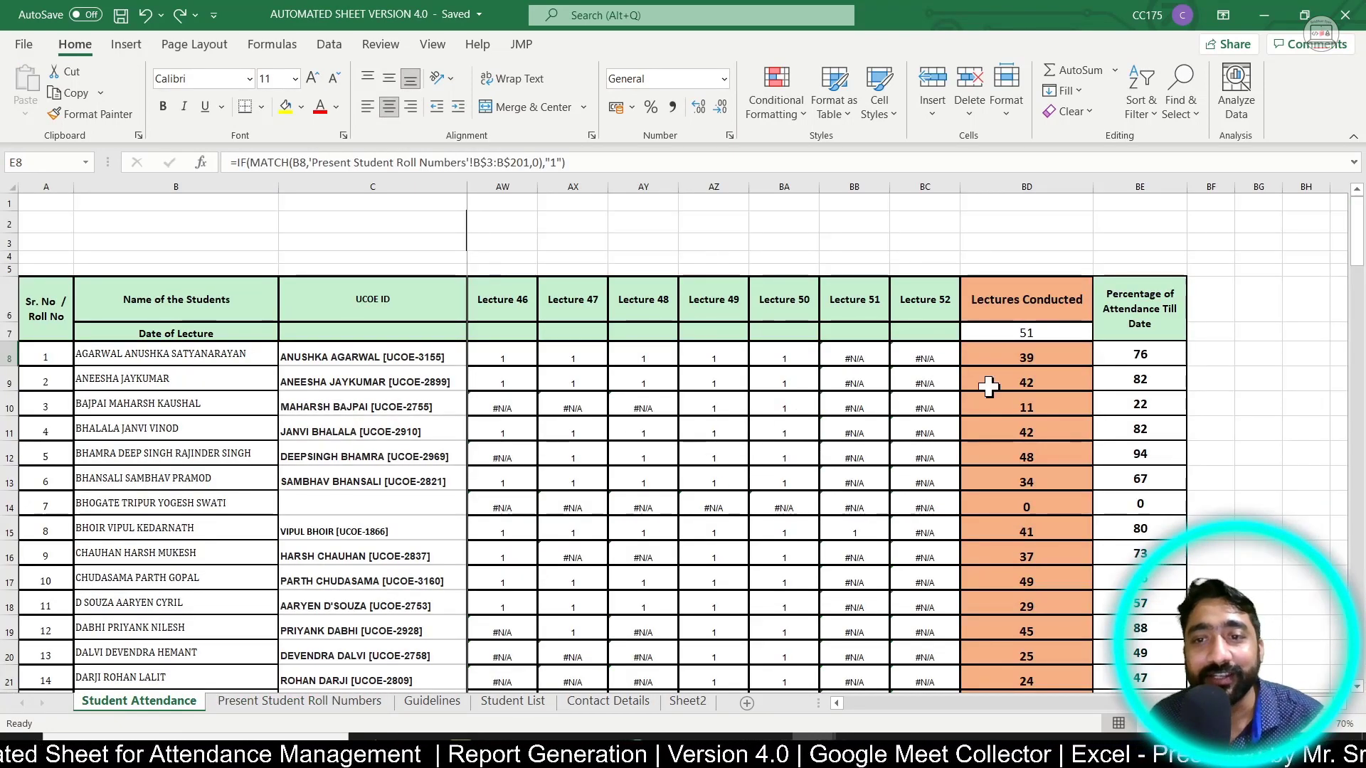
ctrl+scroll(991, 385, up, 2)
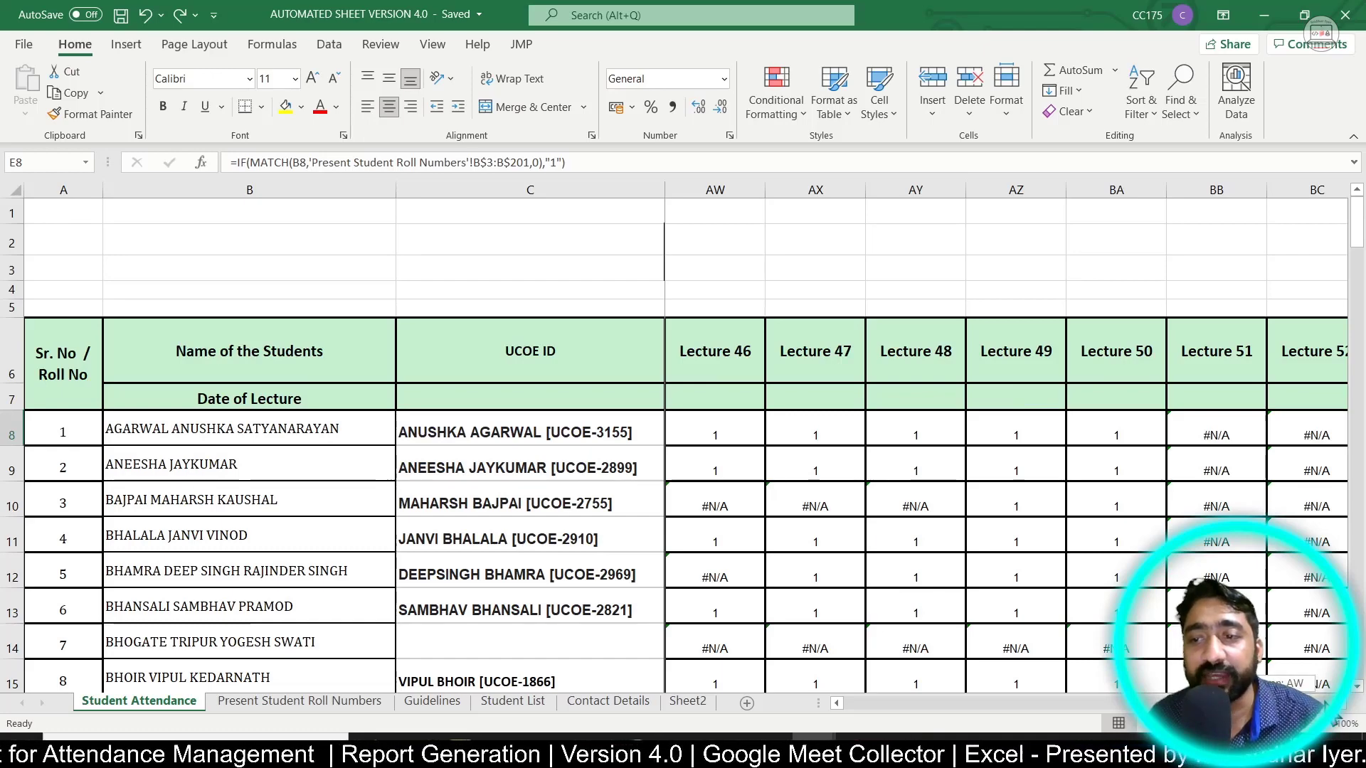
scroll(995, 441, right, 2)
drag(918, 421, 921, 633)
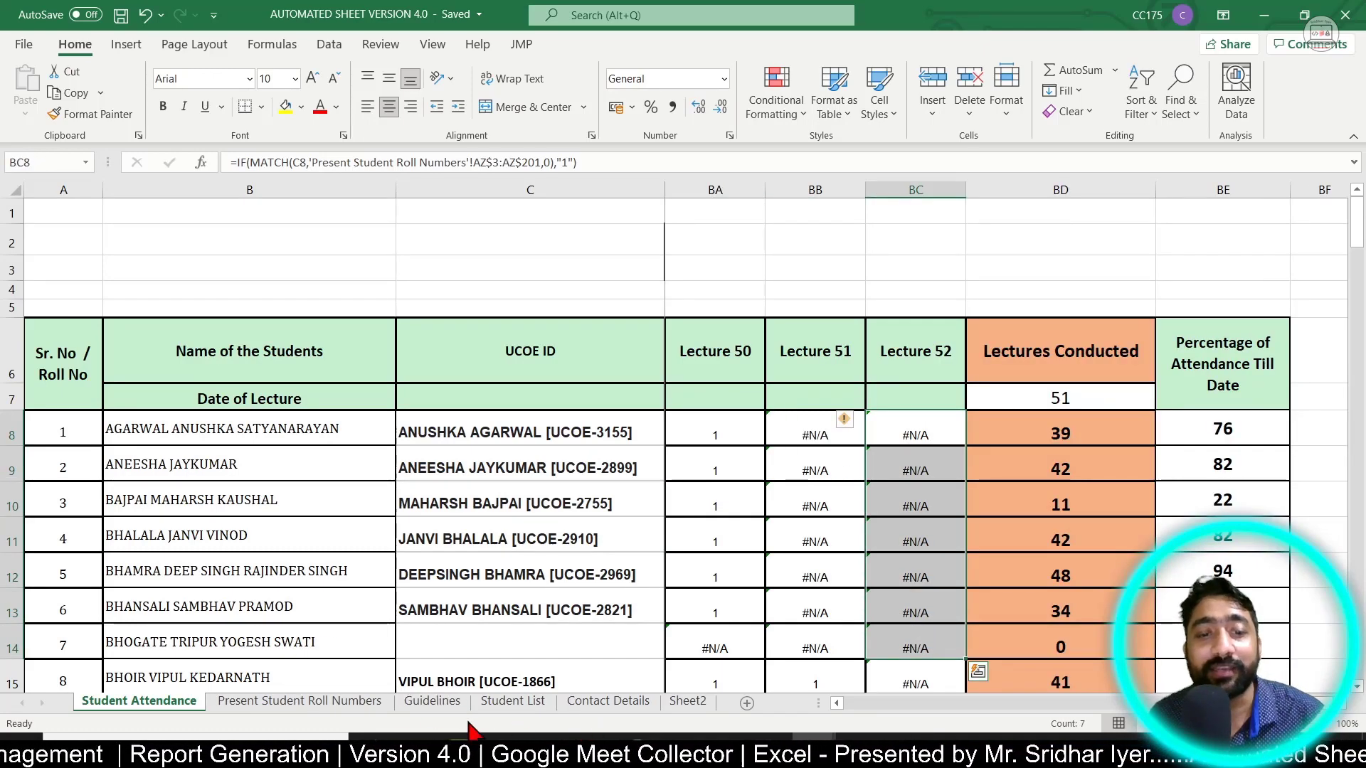
Copy the attendee list from Sample Attendance, paste it at AZ3 under Lecture 52 on Present Student Roll Numbers, and save the workbook
click(340, 706)
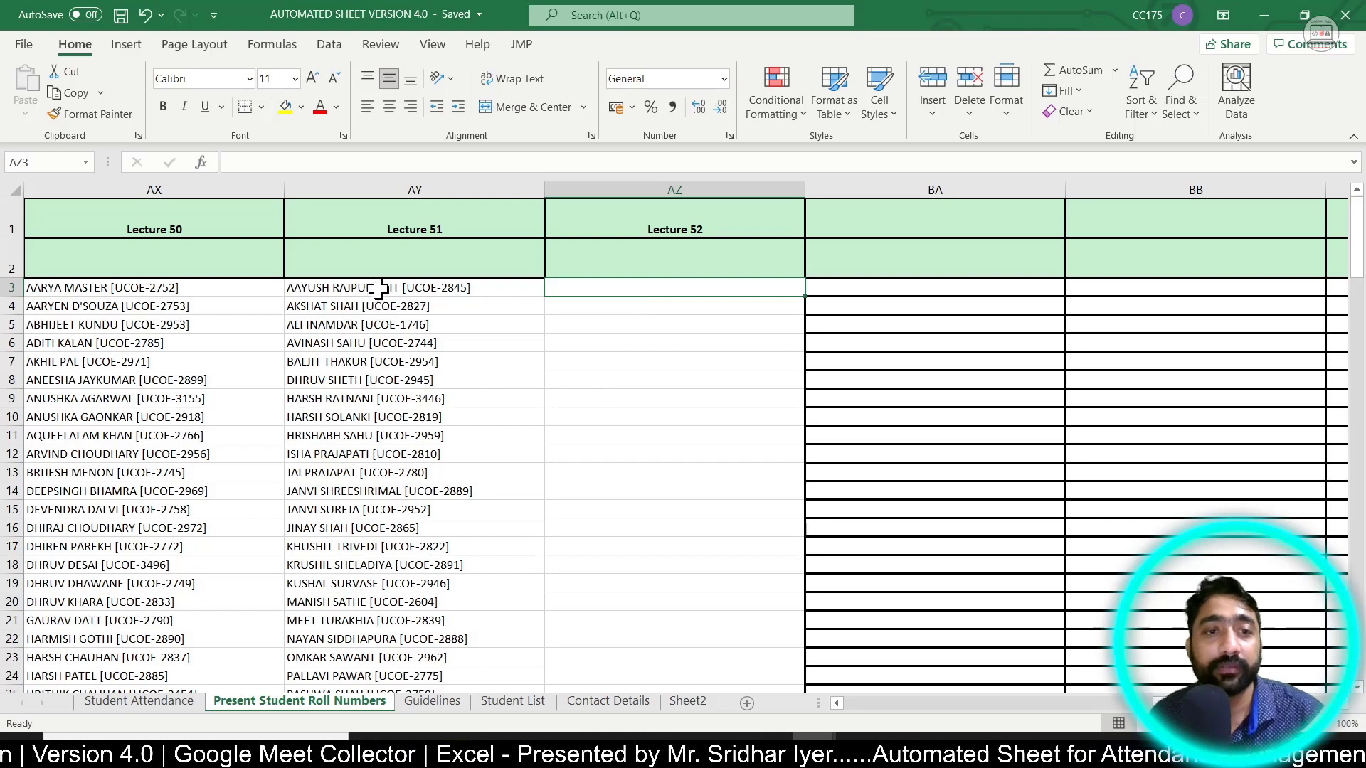
mouse_move(825, 752)
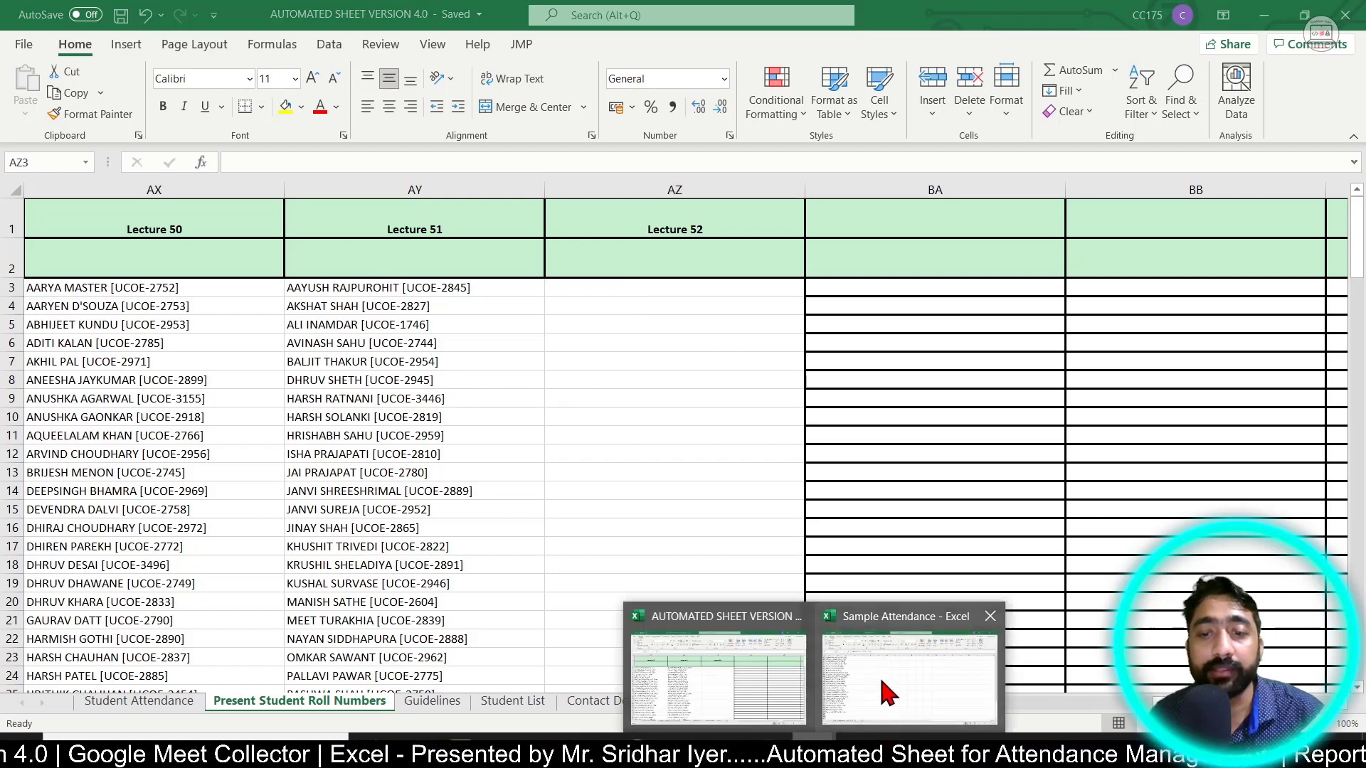
click(914, 658)
key(ctrl+c)
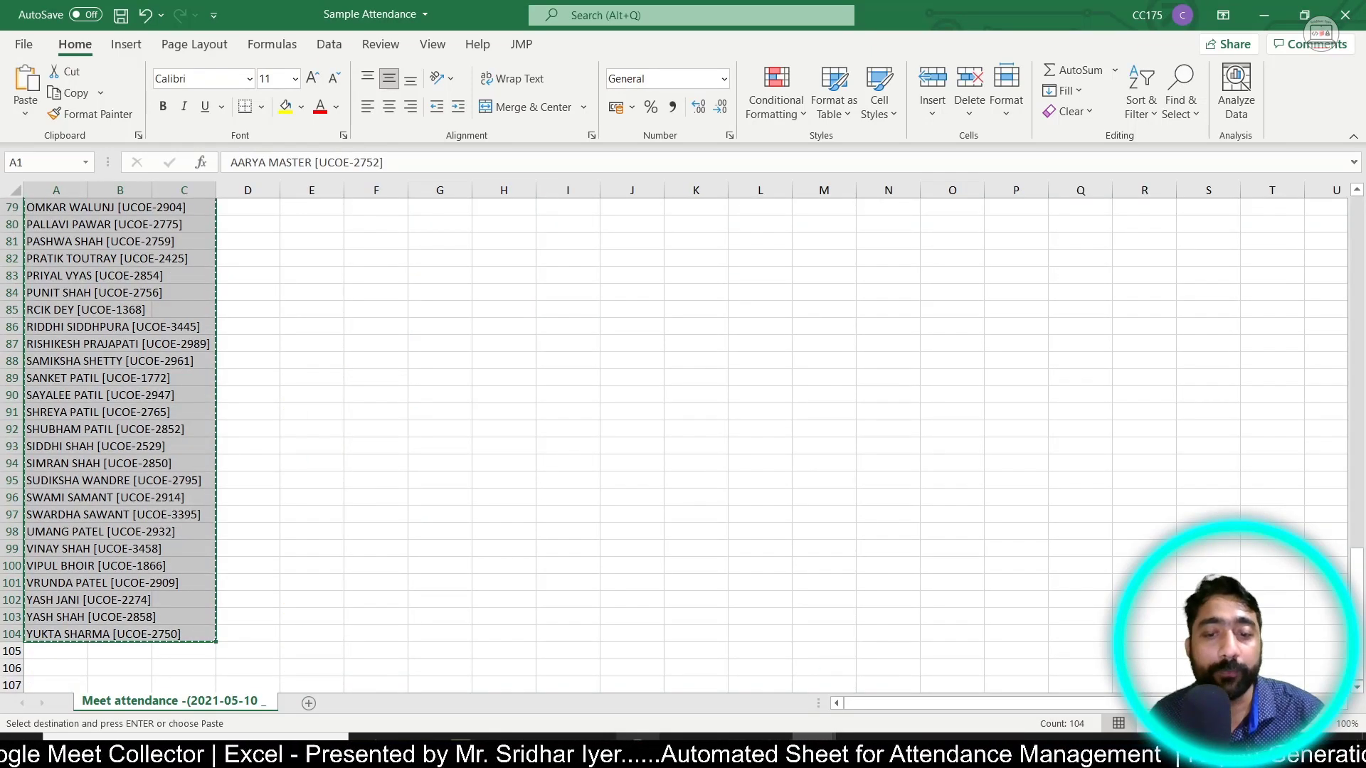
mouse_move(818, 752)
click(700, 665)
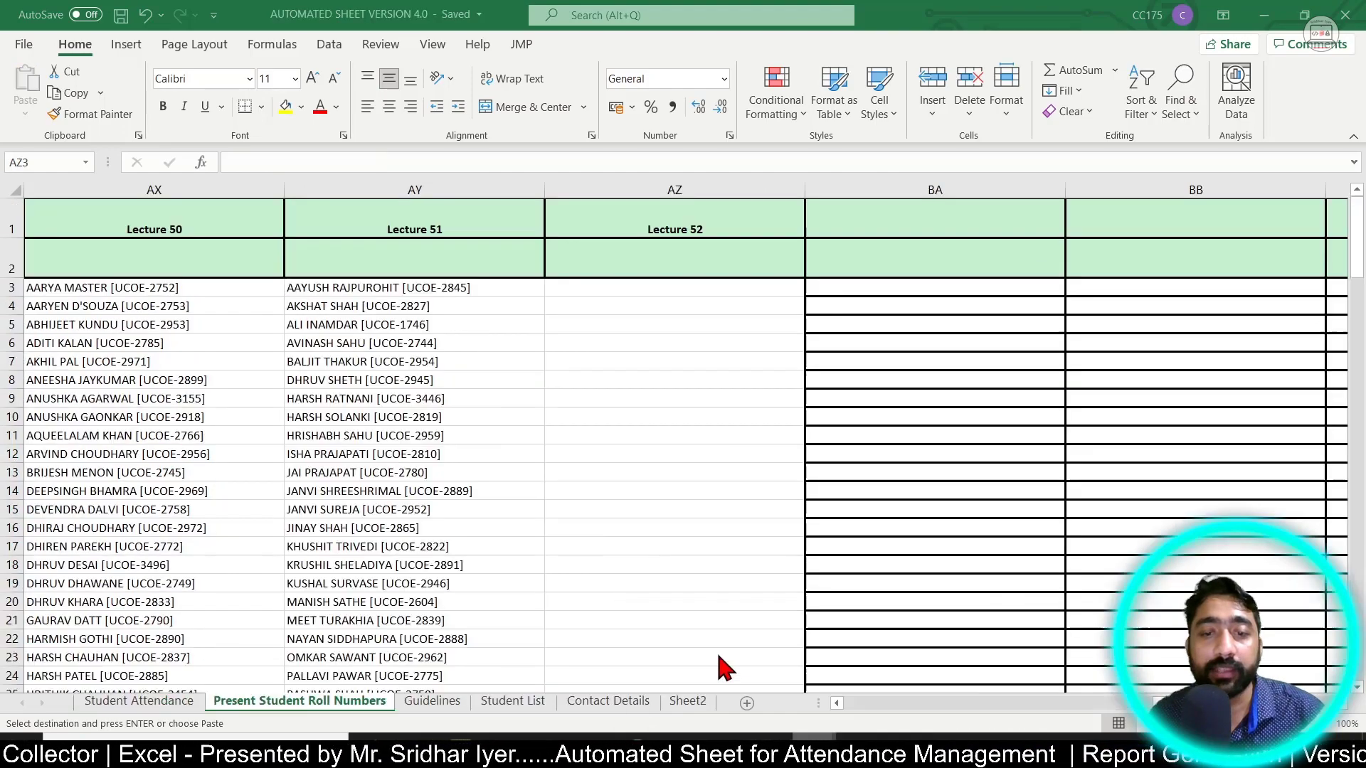
key(ctrl+v)
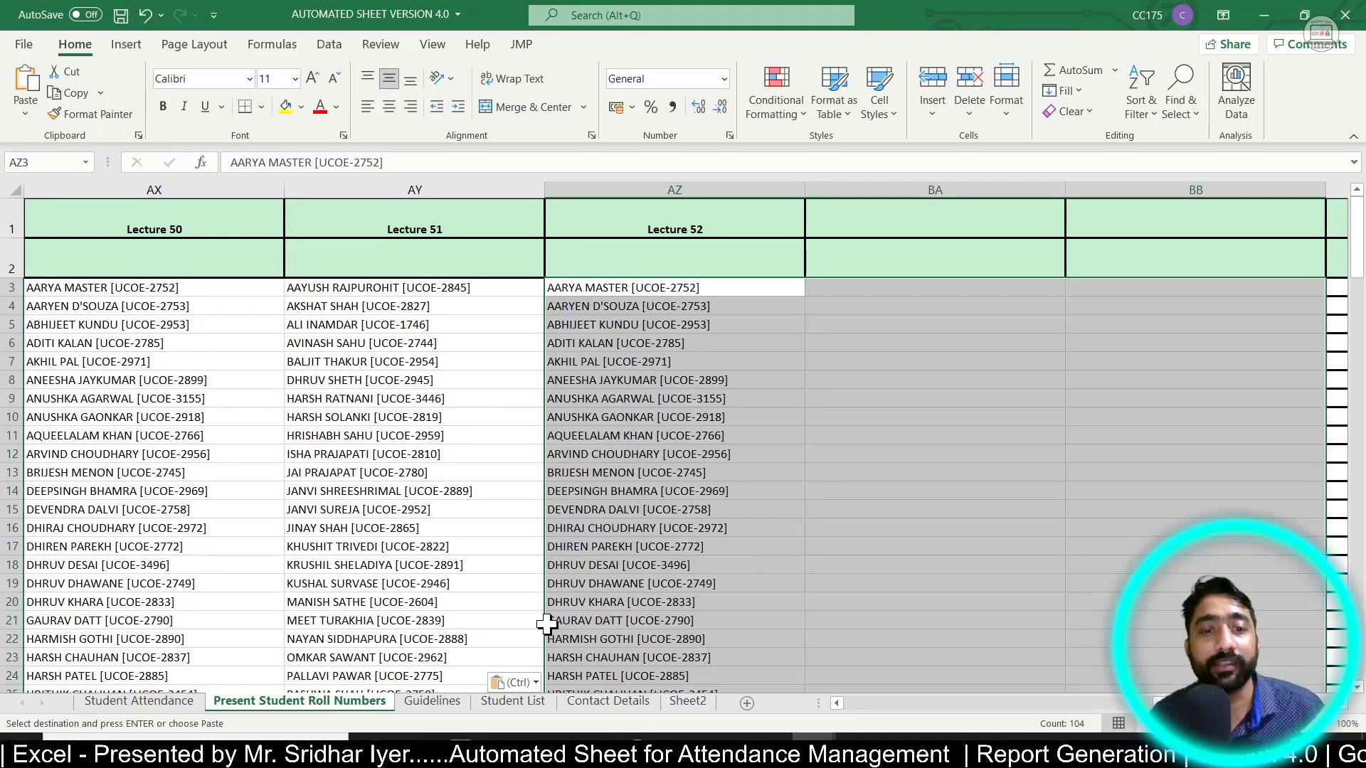
key(ctrl+s)
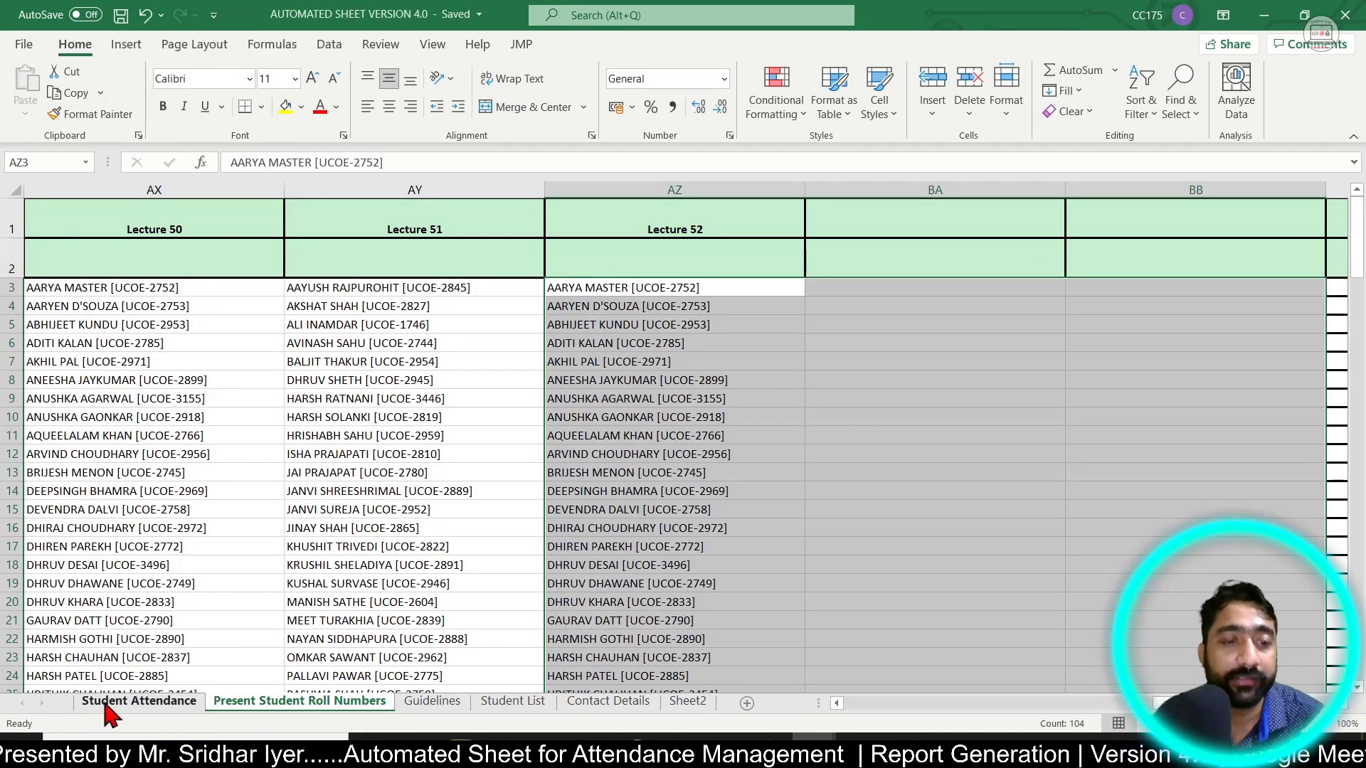
Review the Lecture 52 column on the Student Attendance sheet from BC8 downward, including the formula in BC15
key(ctrl+Page_Up)
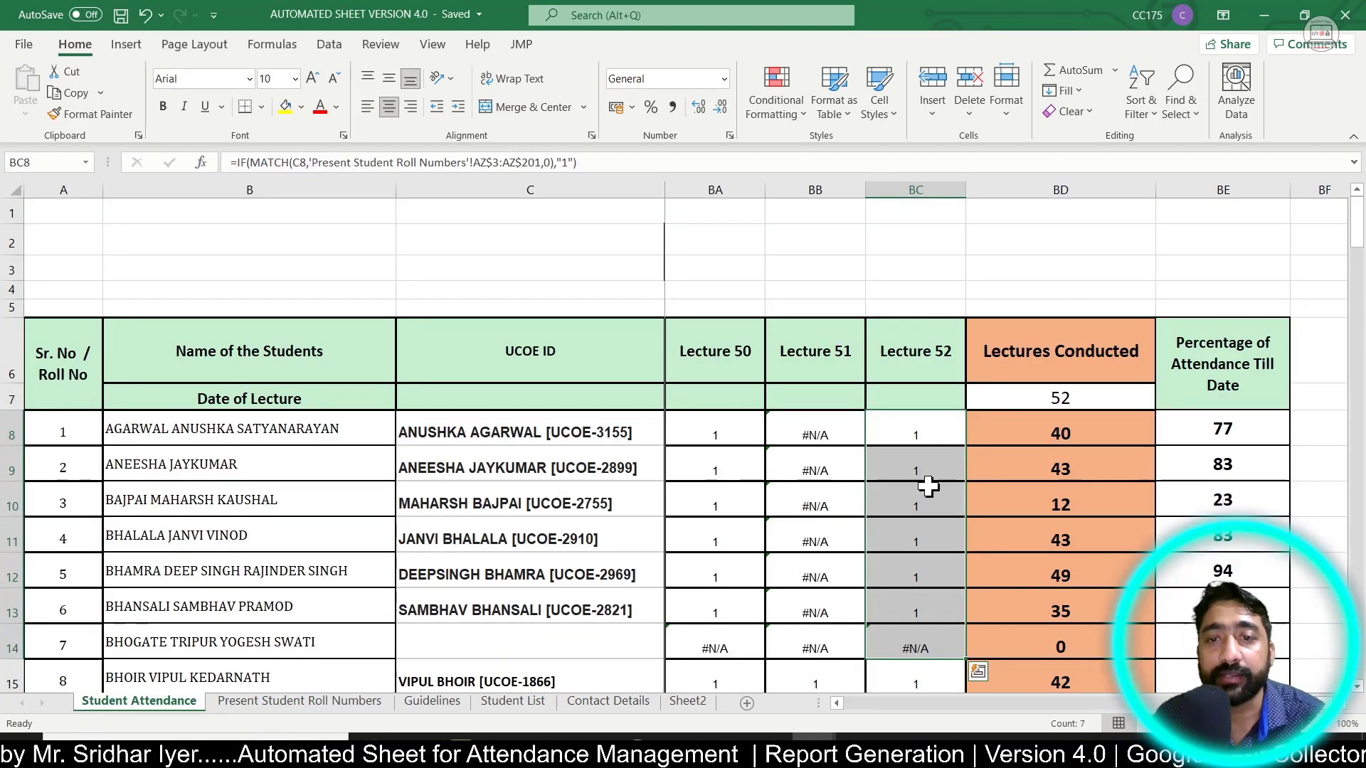
scroll(923, 439, down, 1)
click(935, 594)
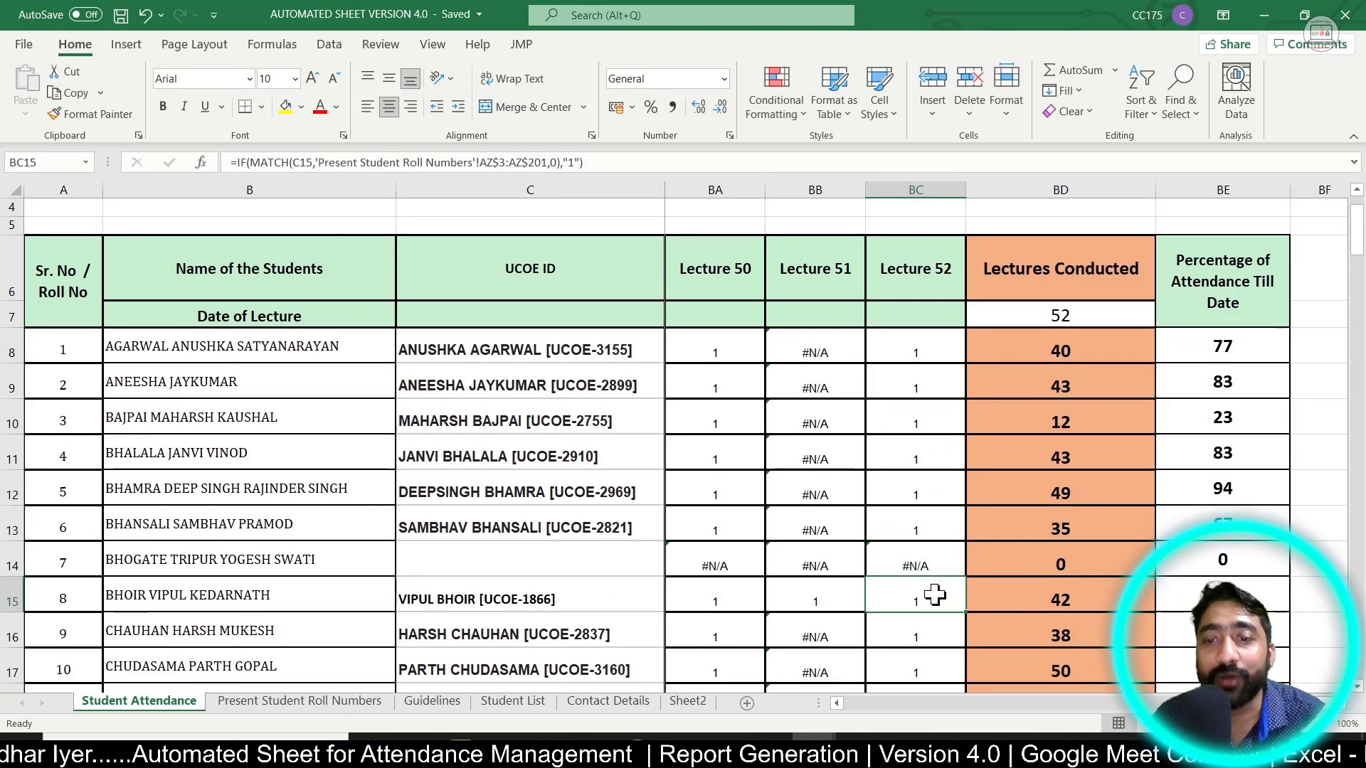
drag(918, 358, 953, 636)
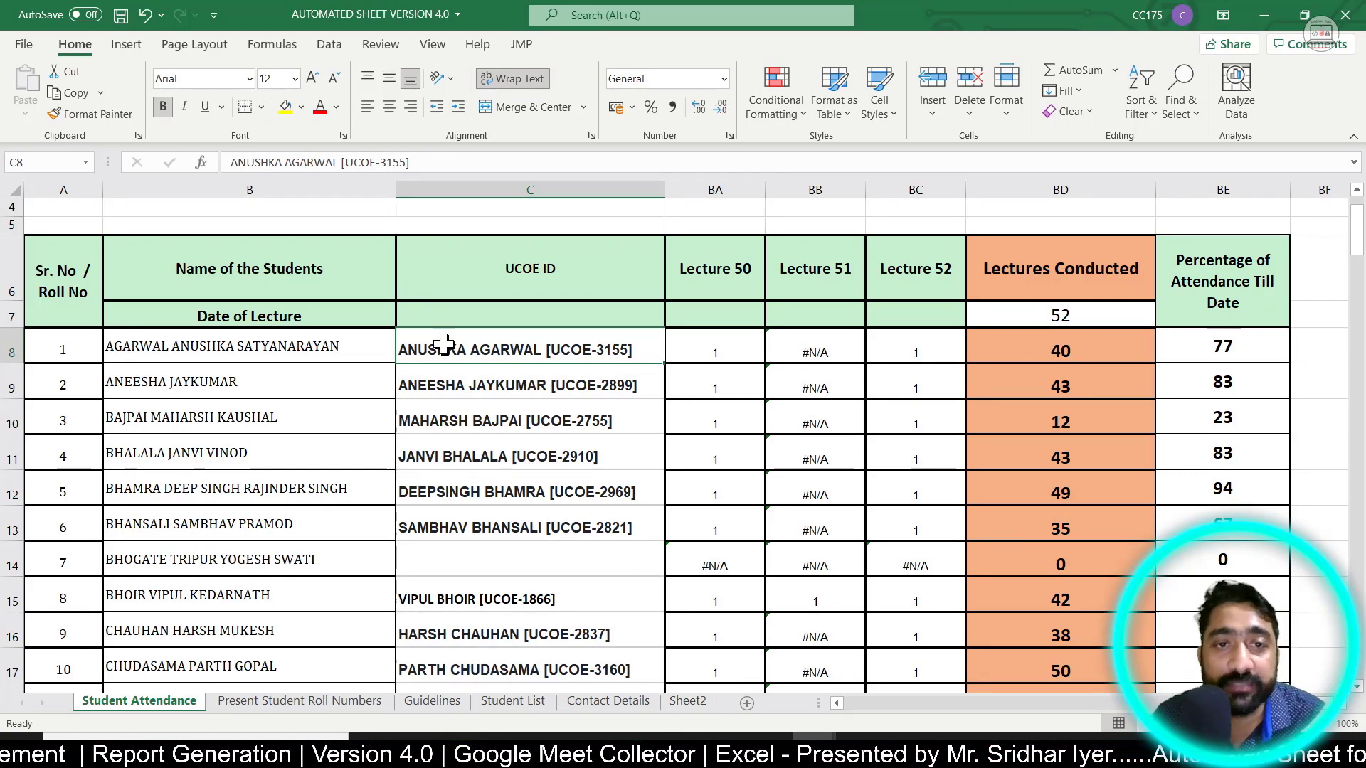
Highlight the UCOE ID column and inspect the student ID entries in C8 and C9
click(498, 189)
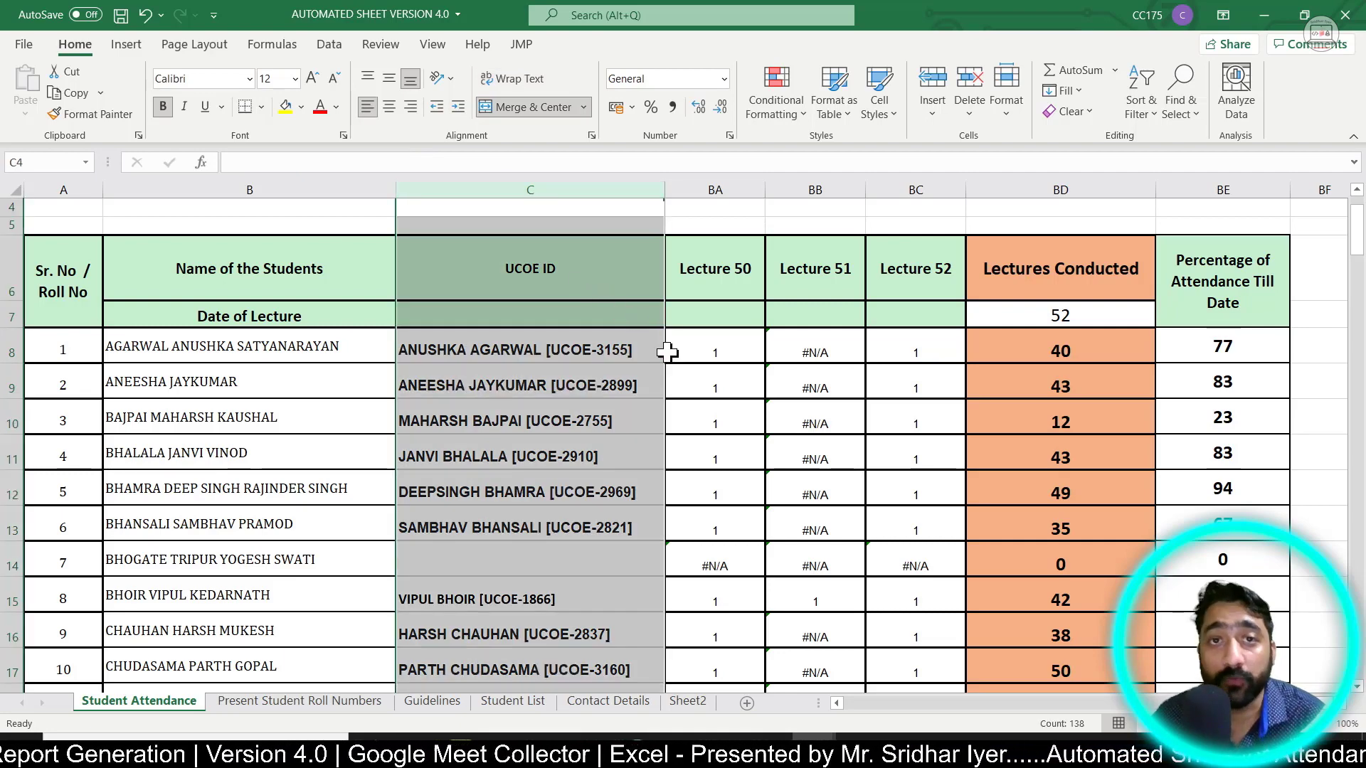
click(493, 357)
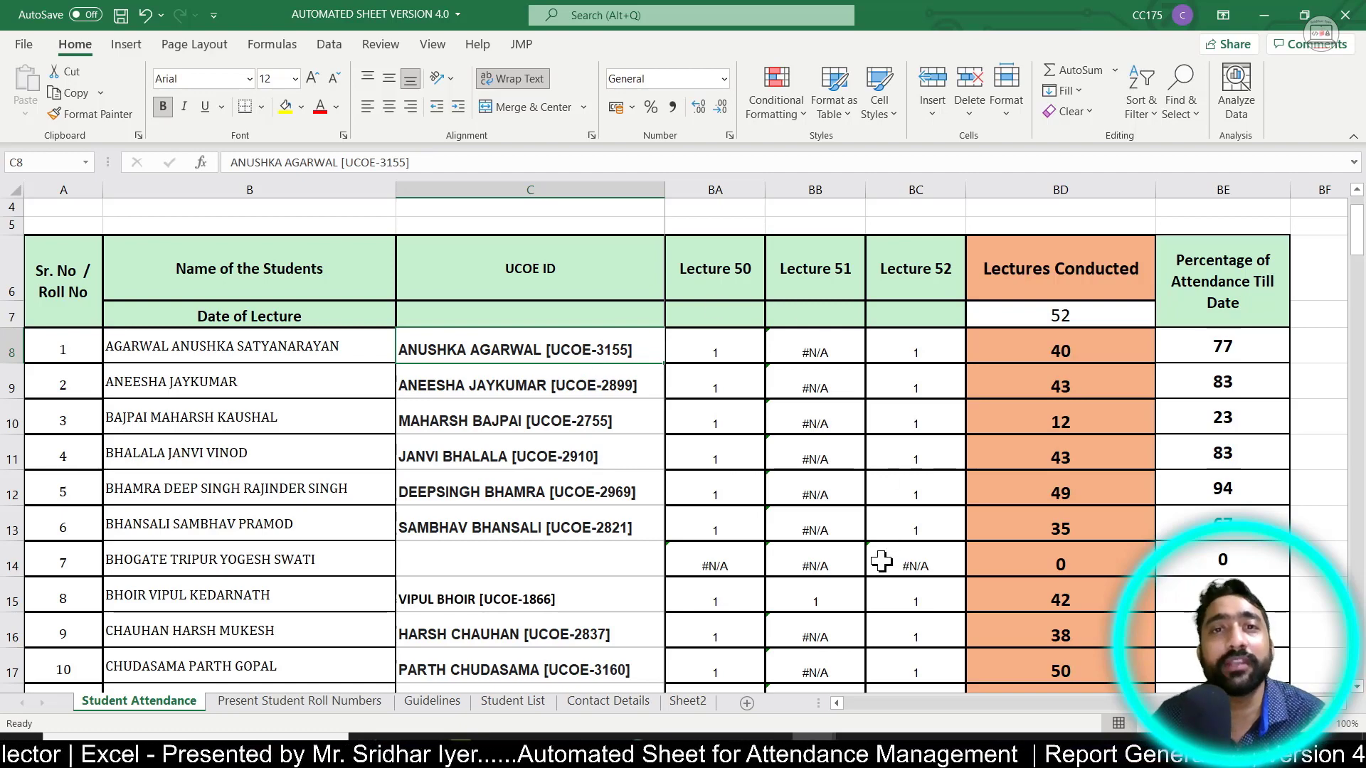
click(594, 385)
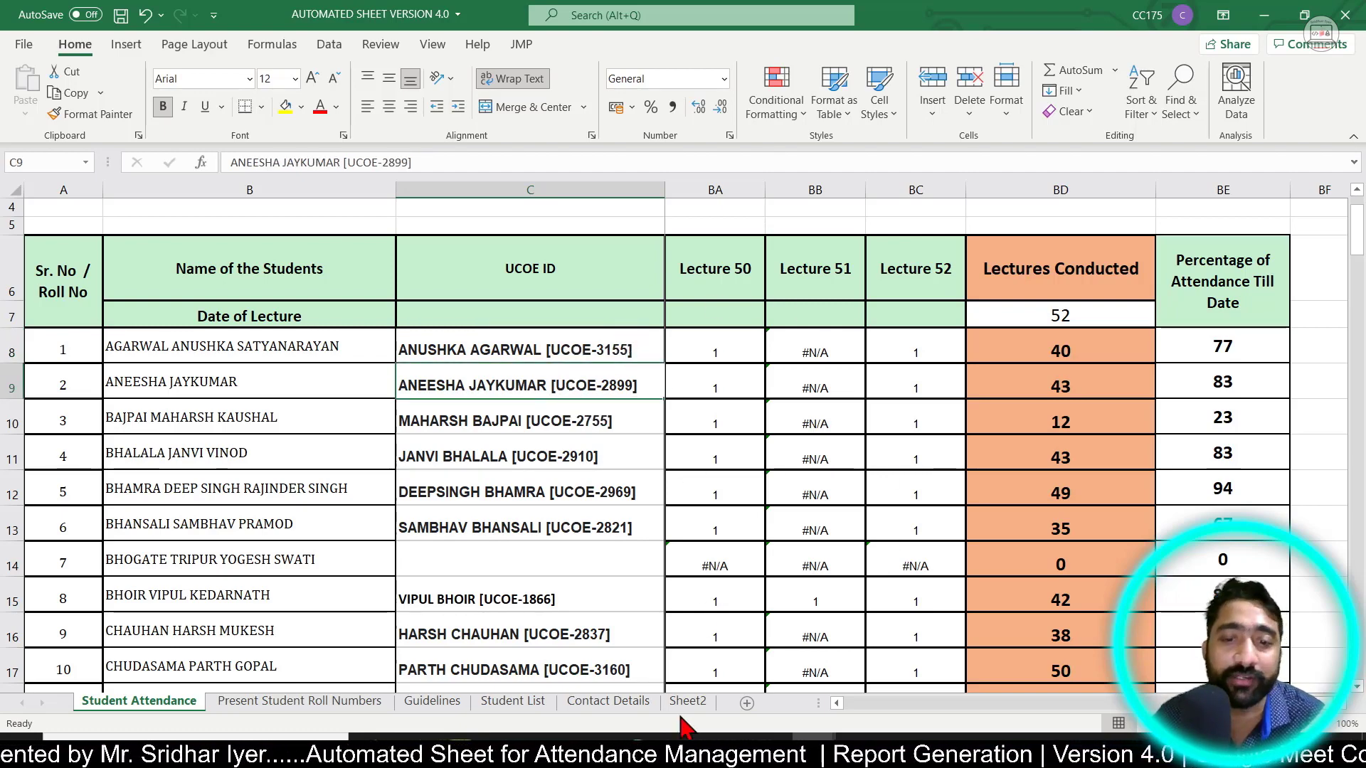
Switch to Chrome, load Google Classroom in a new tab, and open the BE_COMPS_DIV-A_ASSDF_2021-2022 class
click(685, 750)
click(453, 15)
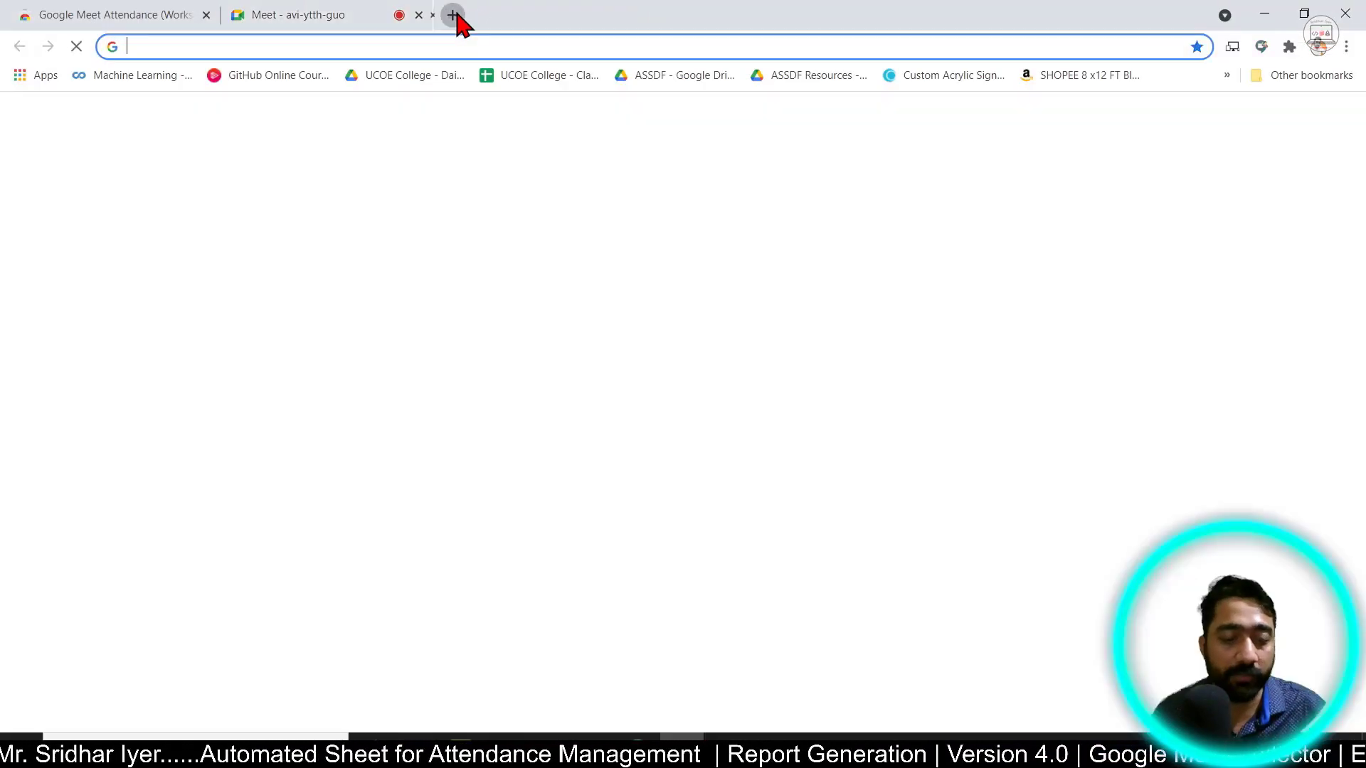
text(clas)
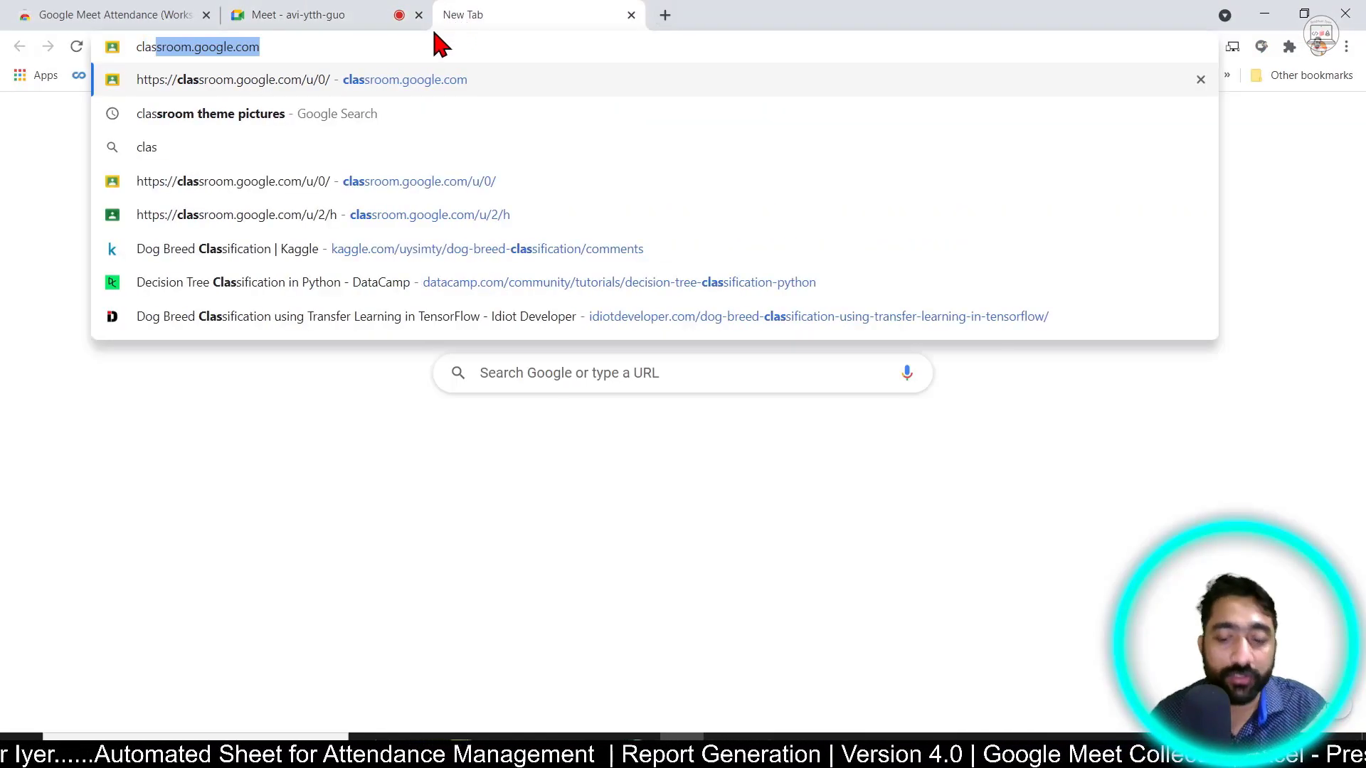
key(Return)
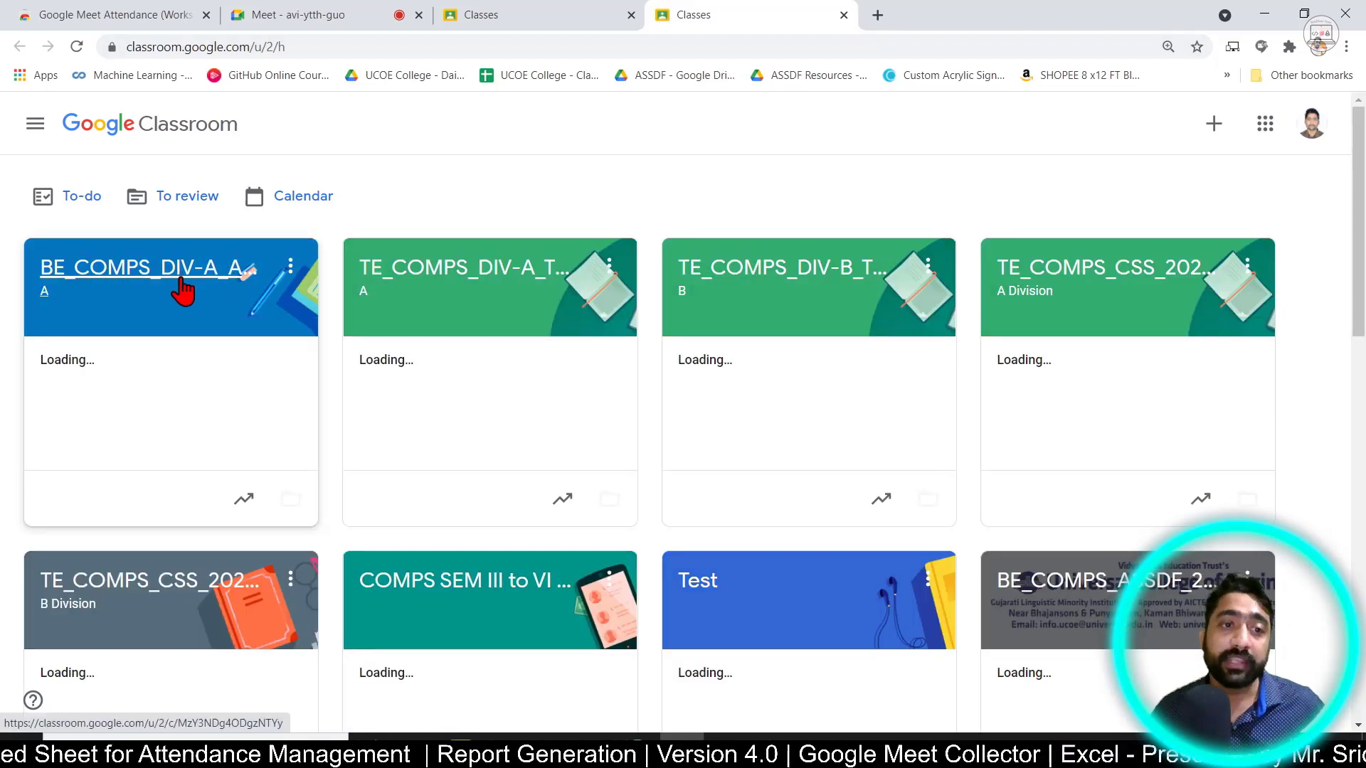
click(184, 283)
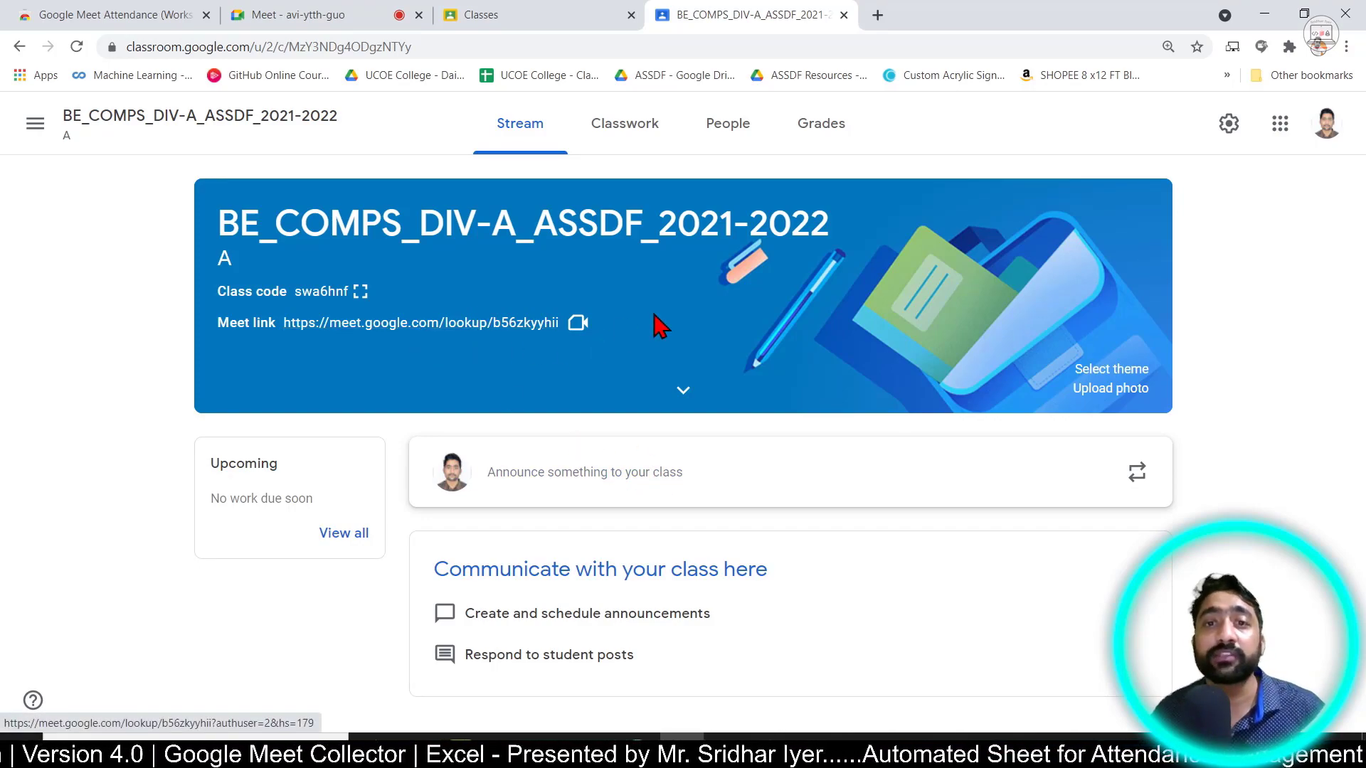
Open the class's list of people and examine how the student names and UCOE IDs are written
click(727, 127)
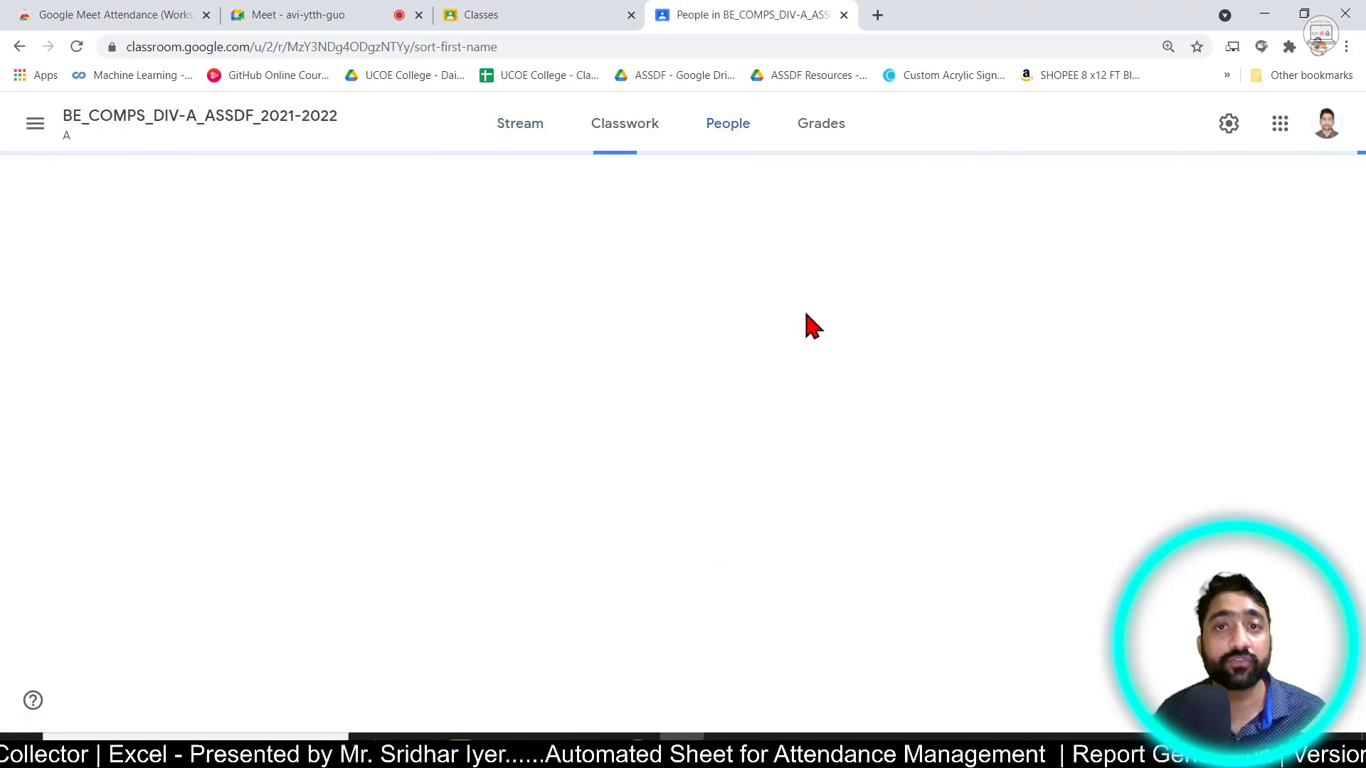
scroll(852, 486, down, 10)
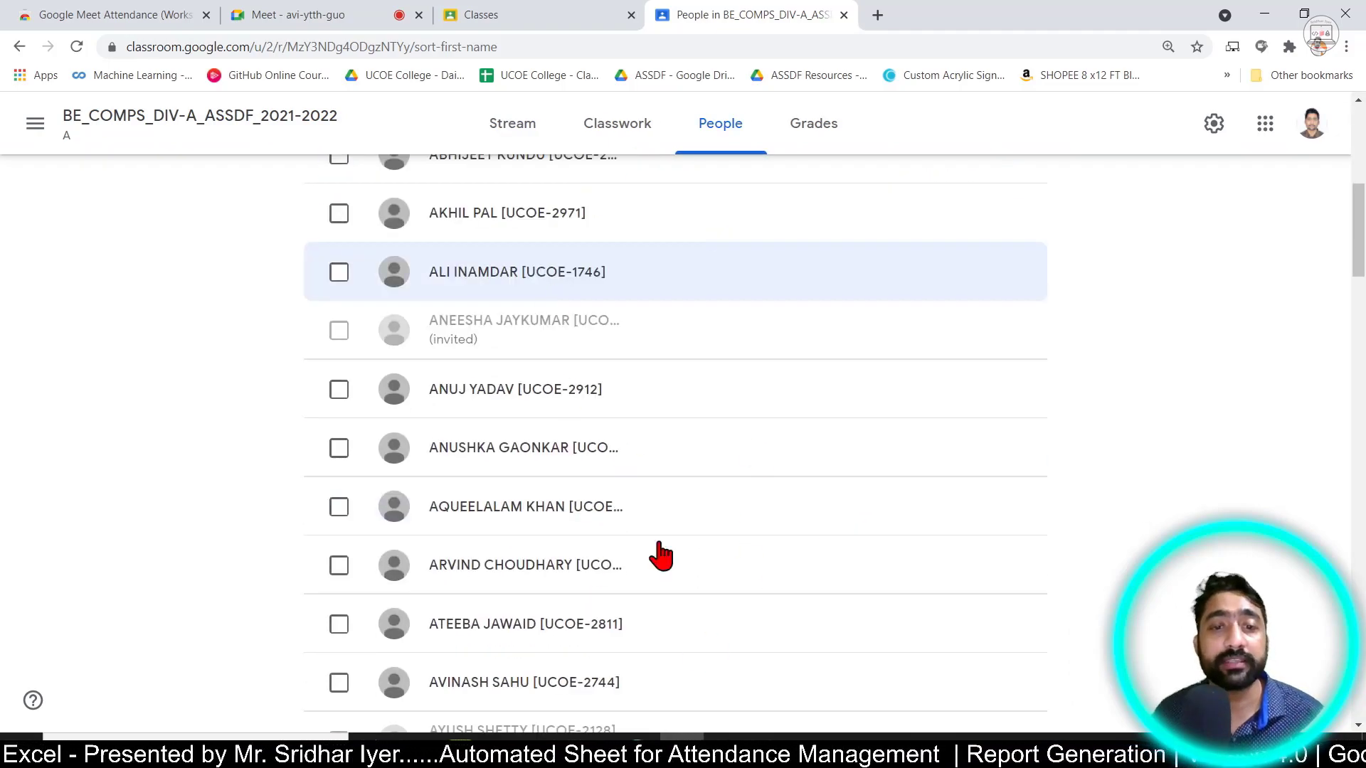
scroll(569, 327, down, 2)
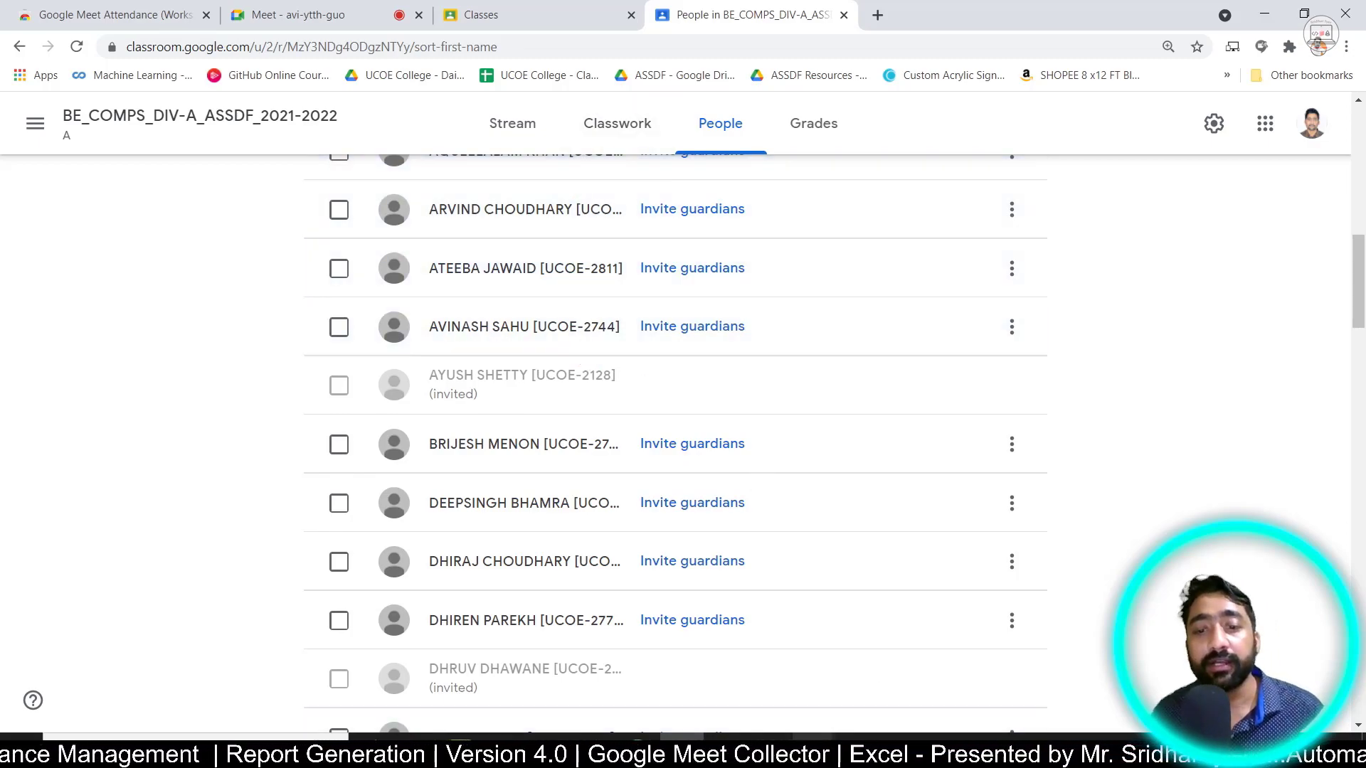
Switch back to the Excel attendance workbook and highlight the UCOE ID entries C8:C15 on the Student Attendance sheet
mouse_move(814, 754)
click(863, 644)
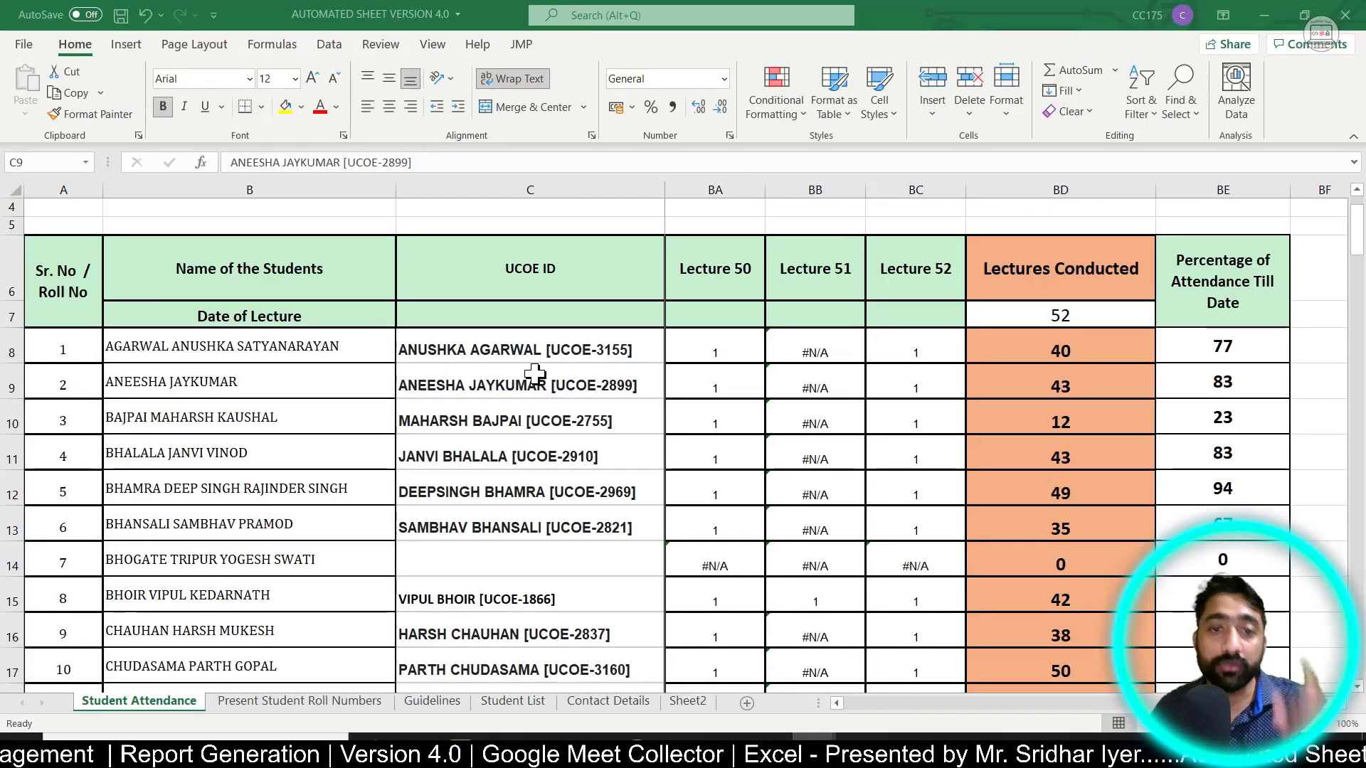
drag(543, 352, 569, 599)
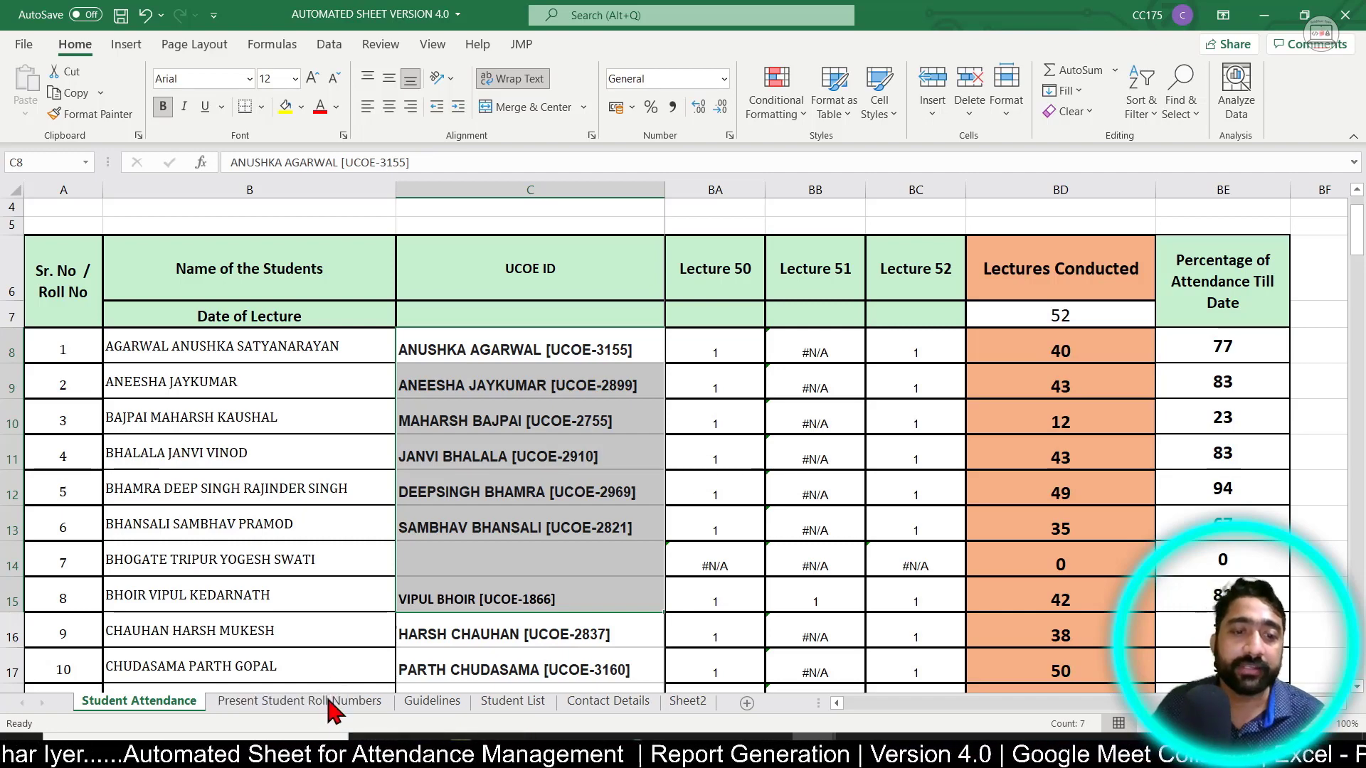
Review the Lecture 52 attendee list on the Present Student Roll Numbers sheet, starting from cell AZ3
click(362, 703)
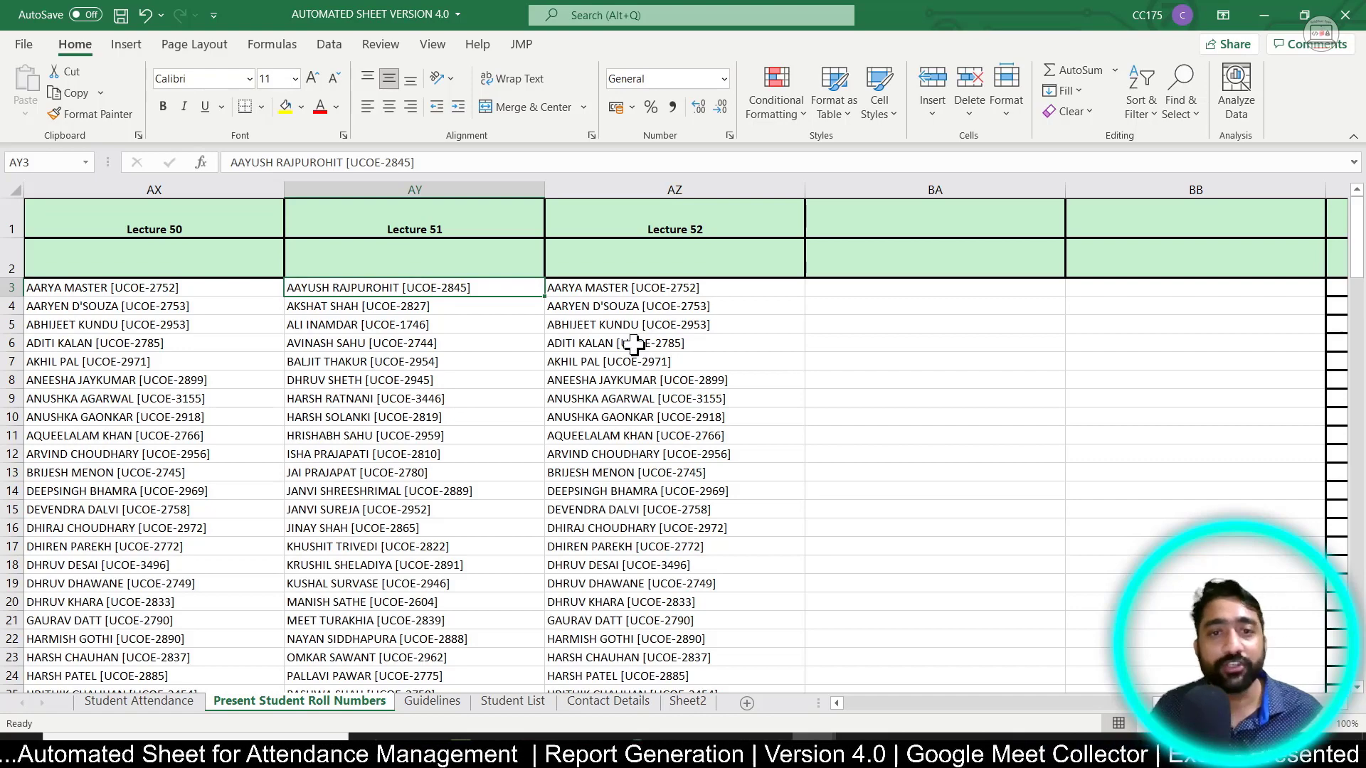
click(618, 289)
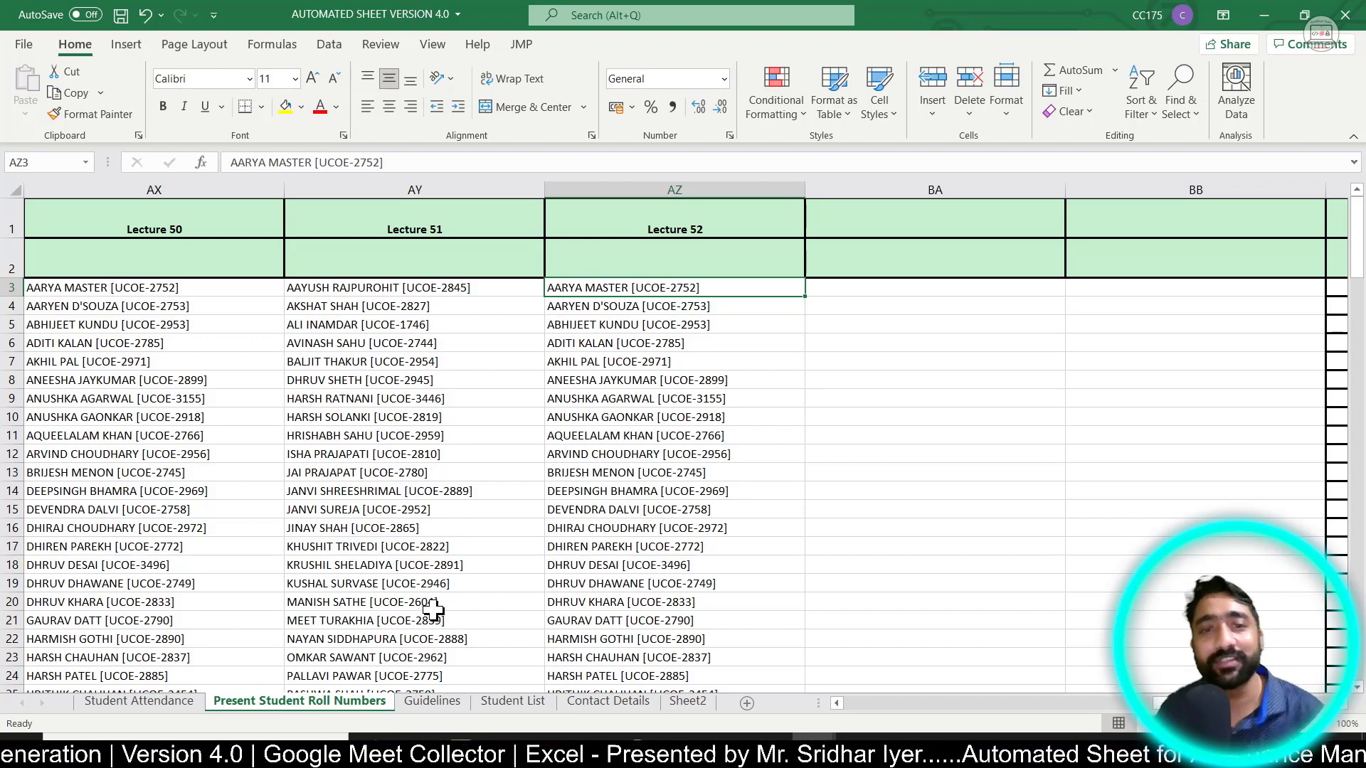
scroll(815, 378, down, 4)
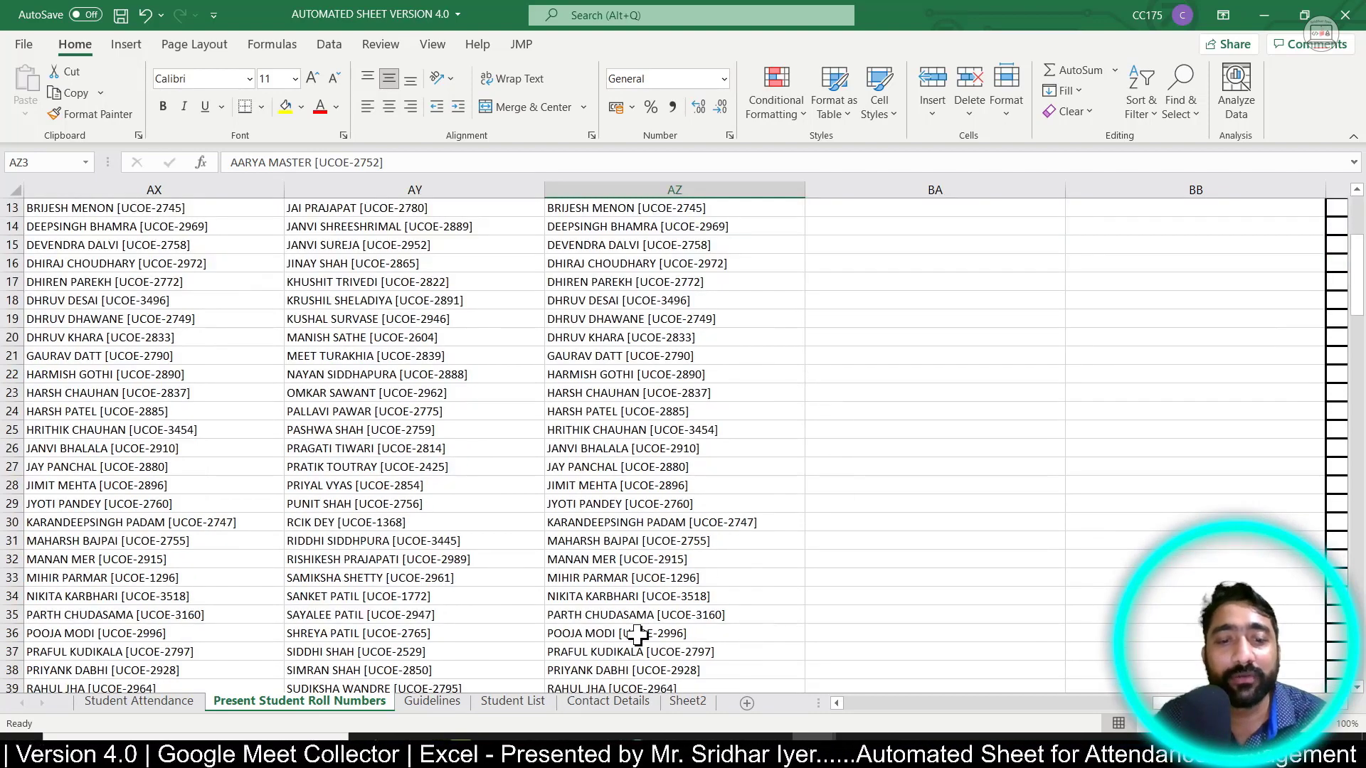
scroll(670, 579, up, 4)
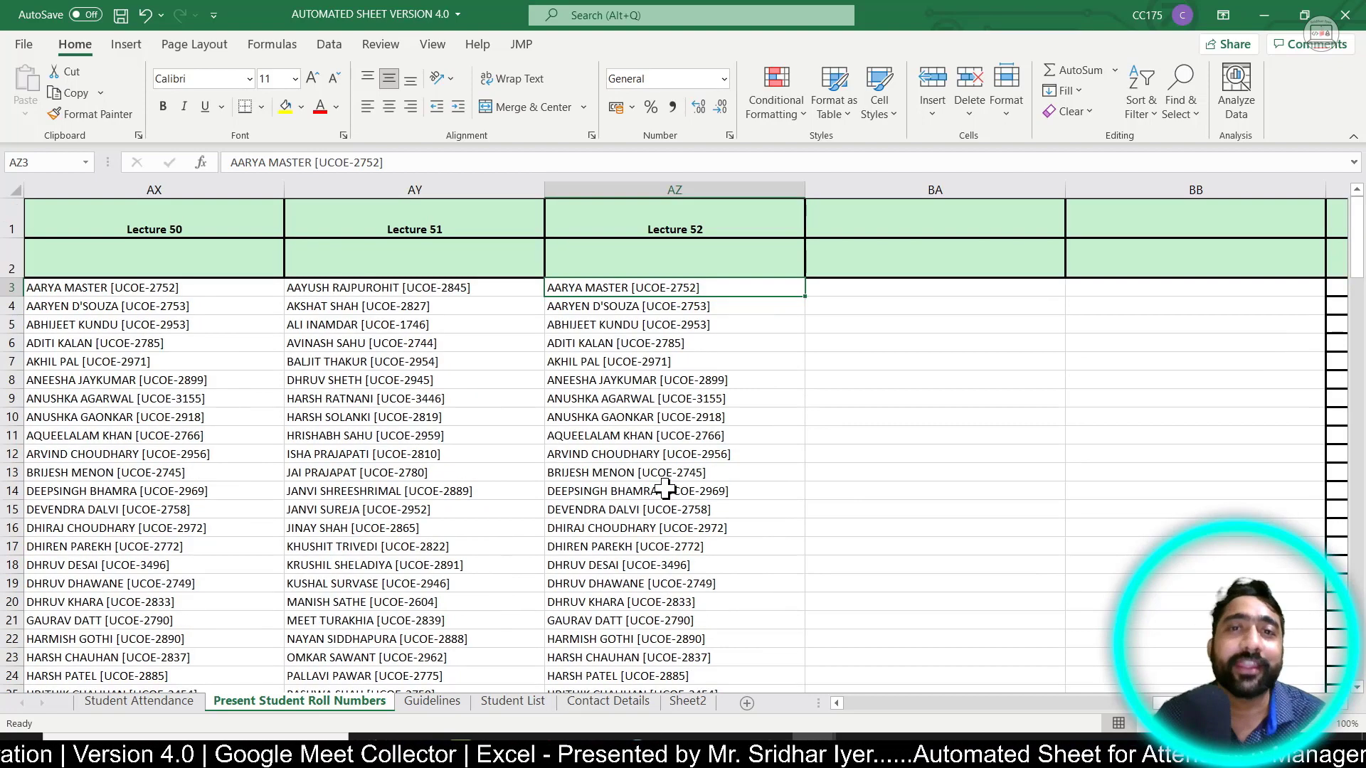